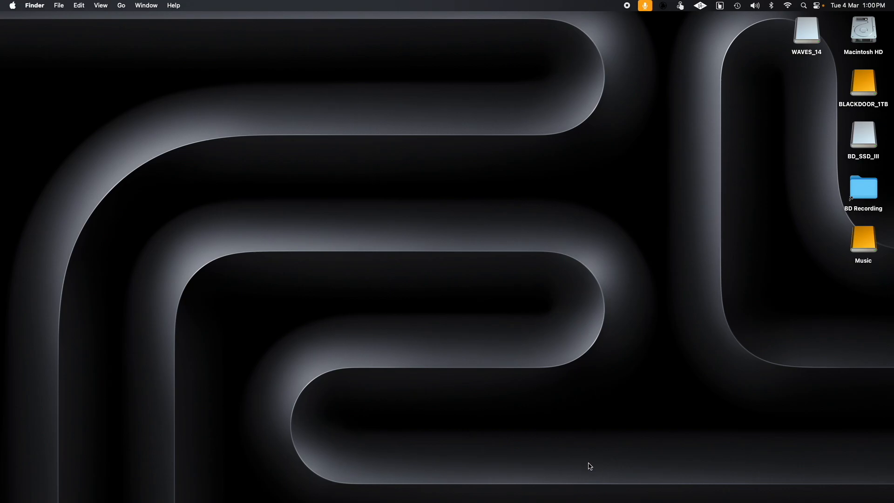
# Step: Create a new folder in the Documents folder, reached from the Macintosh HD drive
pyautogui.press('super+Tab')
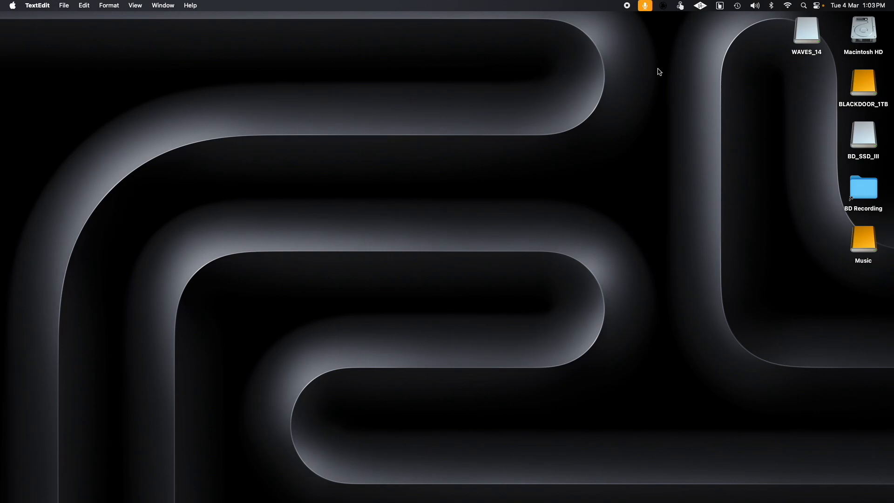
pyautogui.doubleClick(863, 32)
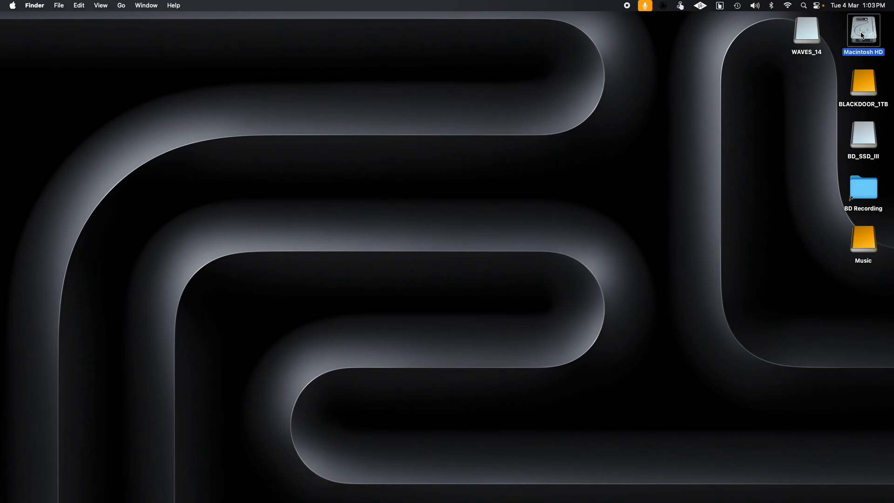
pyautogui.moveTo(2, 400)
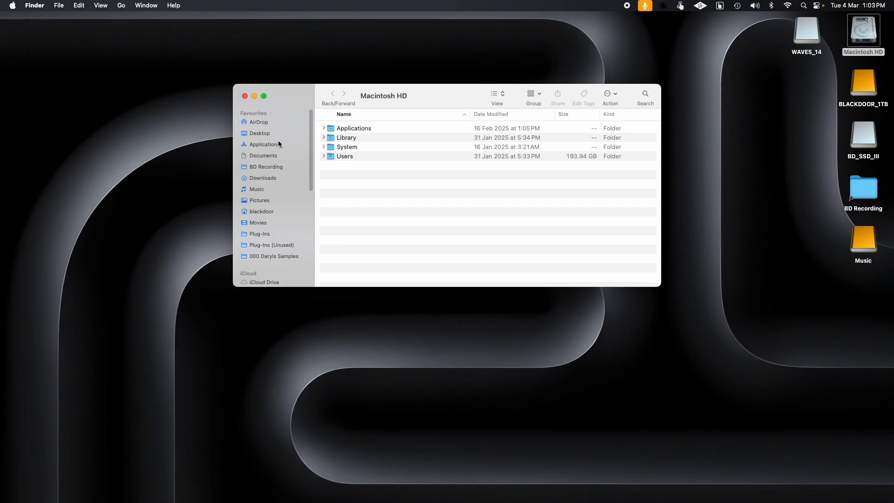
pyautogui.click(265, 156)
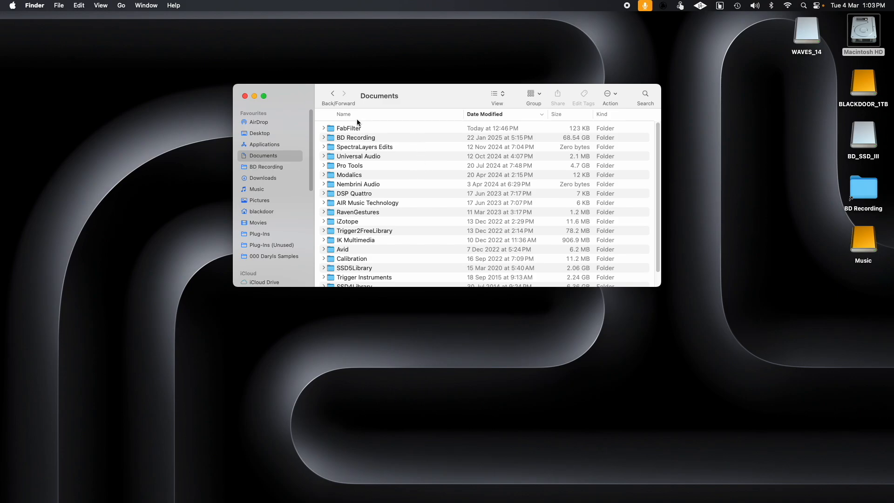
pyautogui.click(611, 93)
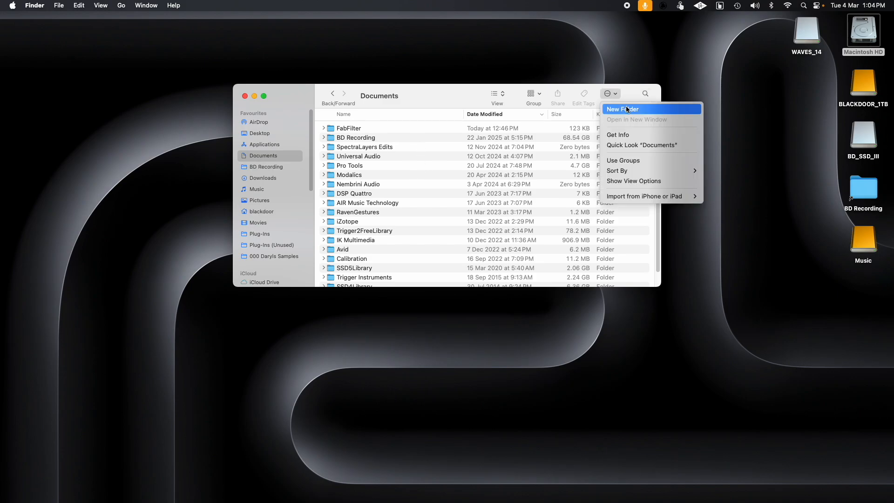
pyautogui.click(432, 177)
pyautogui.press('super+shift+n')
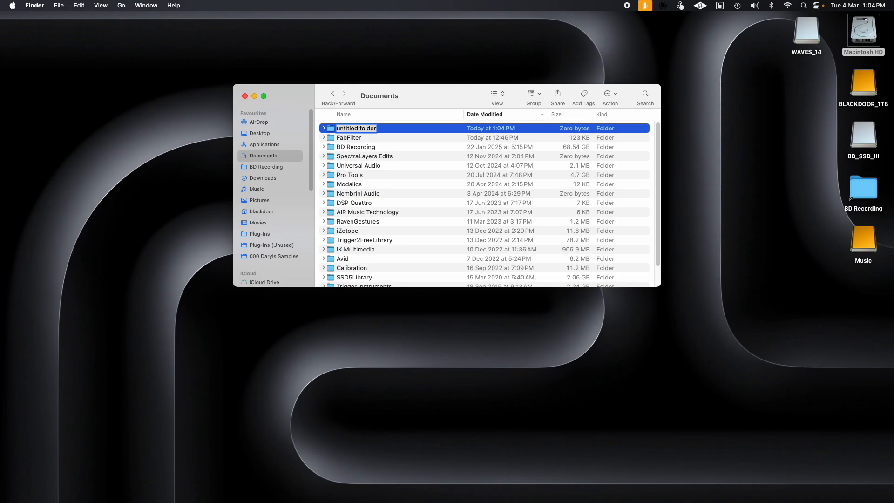
# Step: Rename the new folder in Documents to DT
pyautogui.click(59, 5)
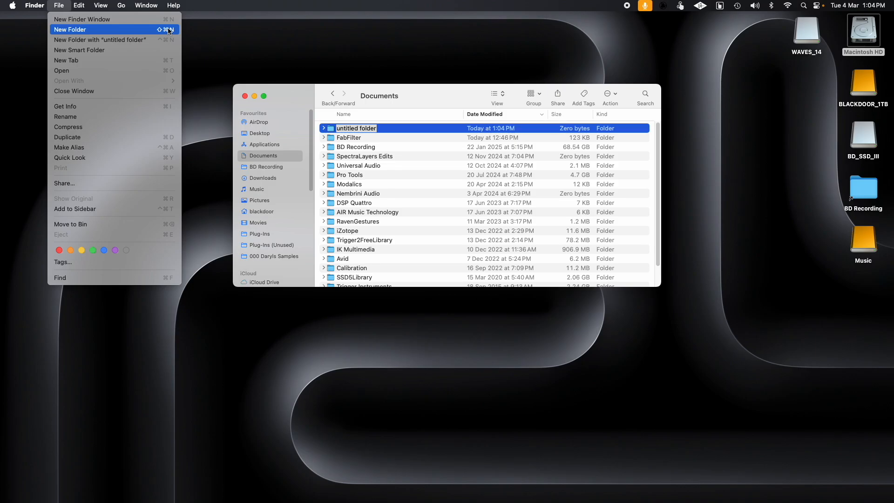
pyautogui.press('shift')
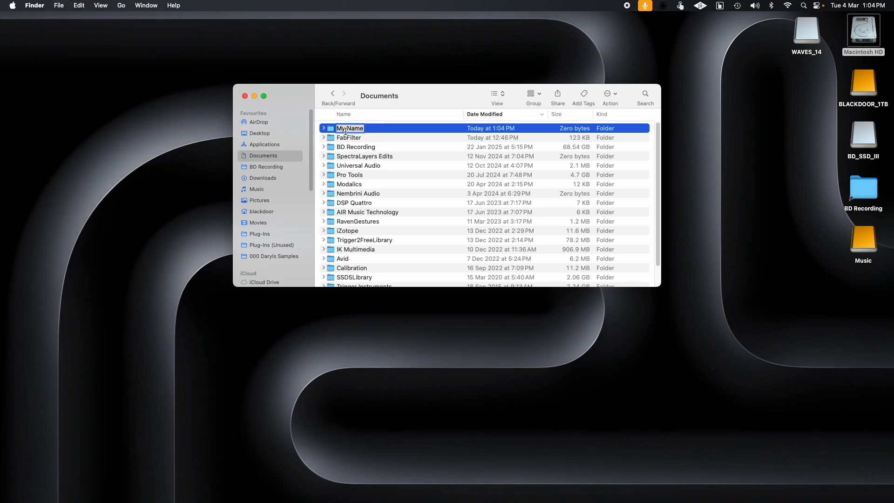
pyautogui.write('Daryl')
pyautogui.press('BackSpace')
pyautogui.press('BackSpace')
pyautogui.press('BackSpace')
pyautogui.press('BackSpace')
pyautogui.write('T')
pyautogui.press('Return')
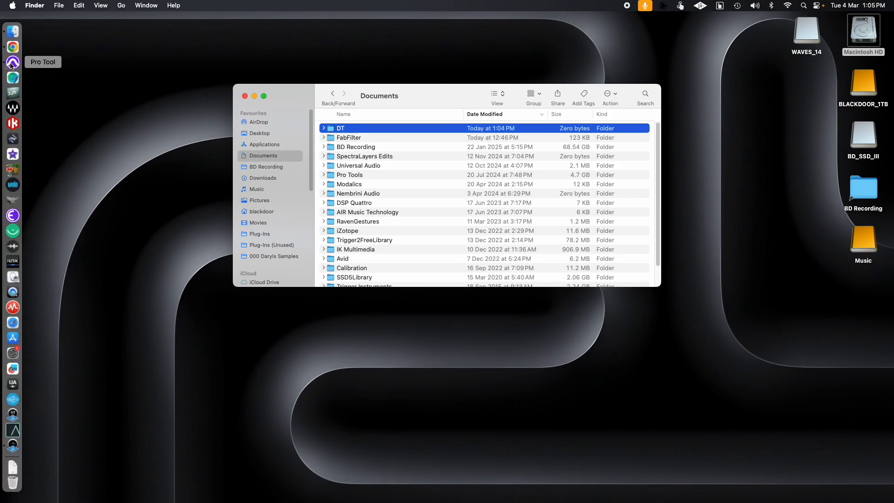
# Step: Launch Pro Tools from the Applications folder
pyautogui.click(261, 144)
pyautogui.scroll(5, 356, 189)
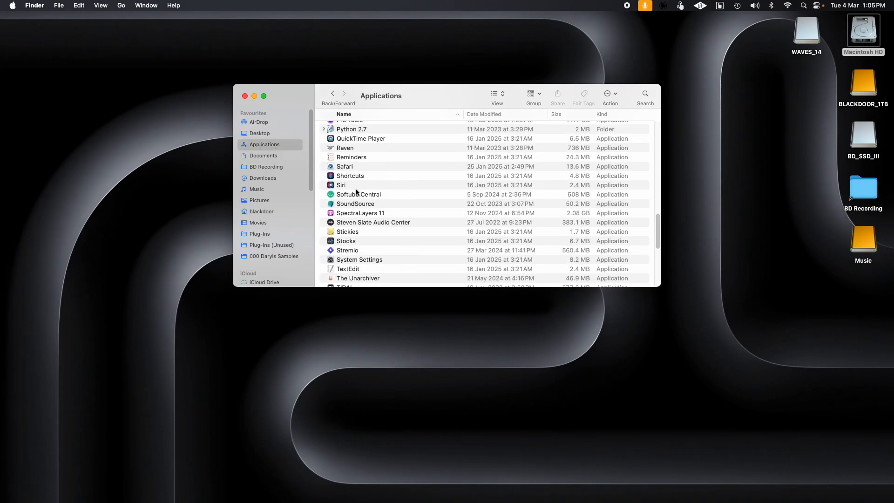
pyautogui.click(353, 143)
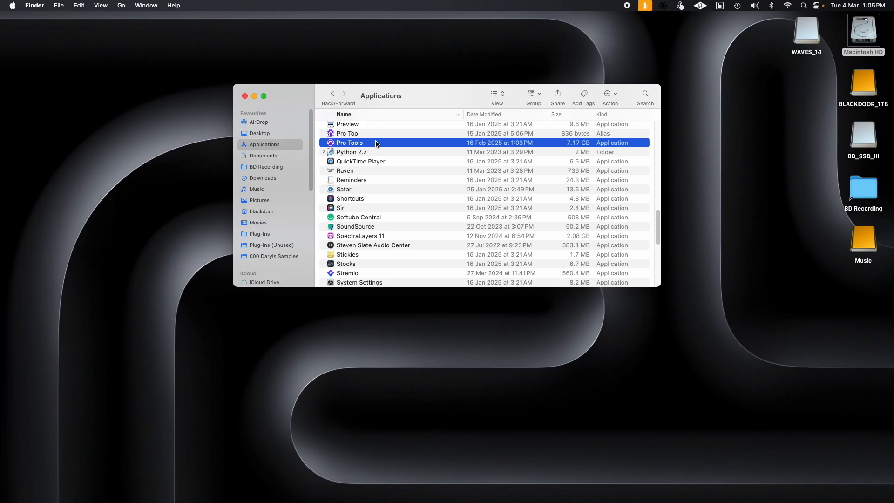
pyautogui.doubleClick(354, 145)
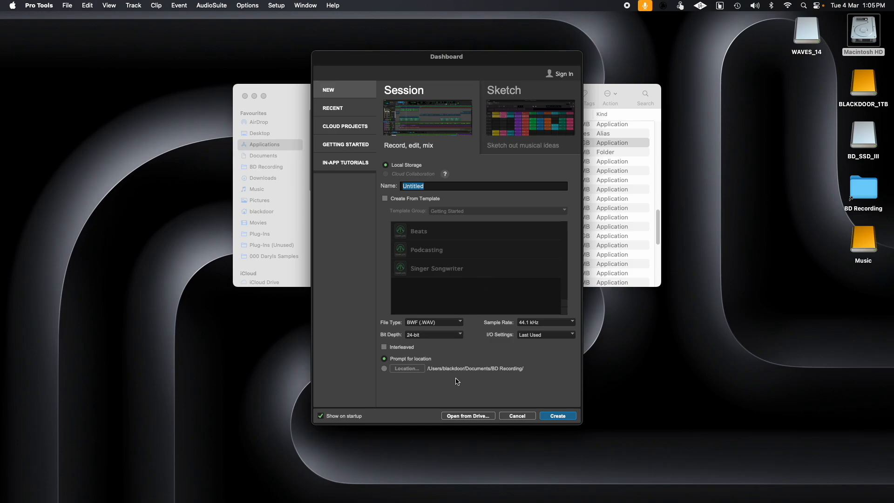
pyautogui.click(67, 5)
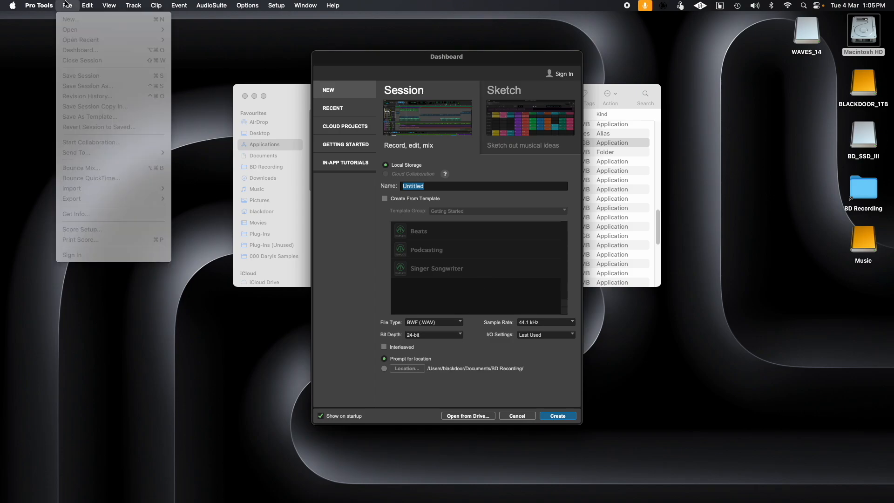
pyautogui.click(68, 7)
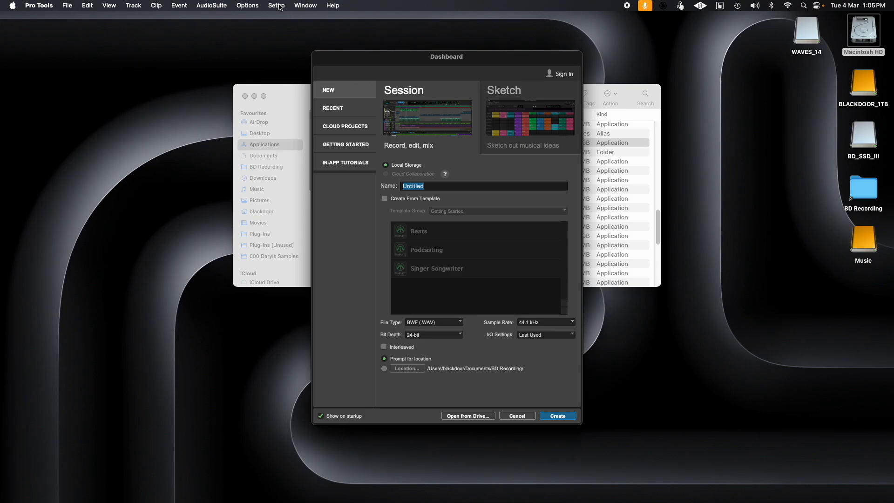
pyautogui.click(305, 6)
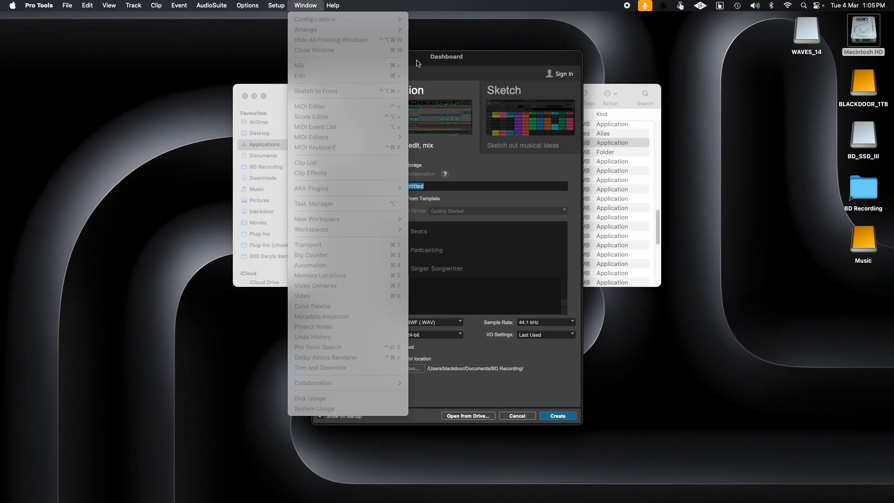
pyautogui.click(311, 6)
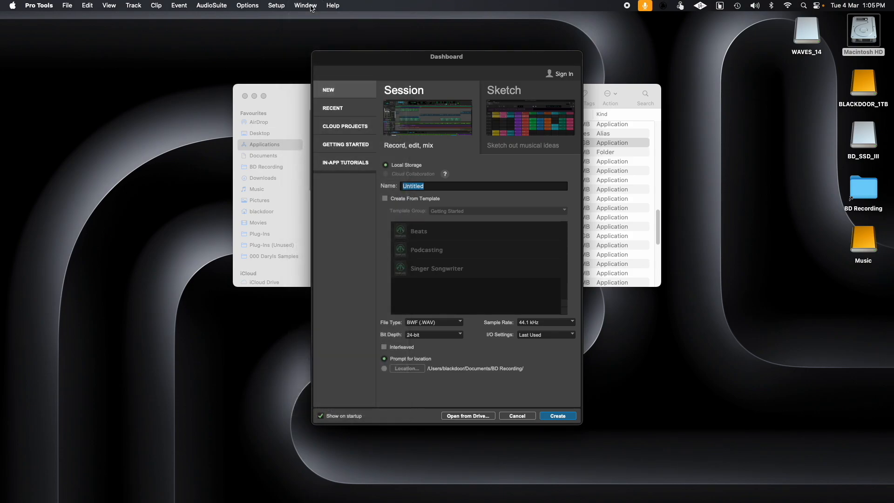
# Step: Look through the Dashboard's getting-started resources and in-app tutorials, and return to the new session setup
pyautogui.moveTo(395, 58); pyautogui.dragTo(365, 60)
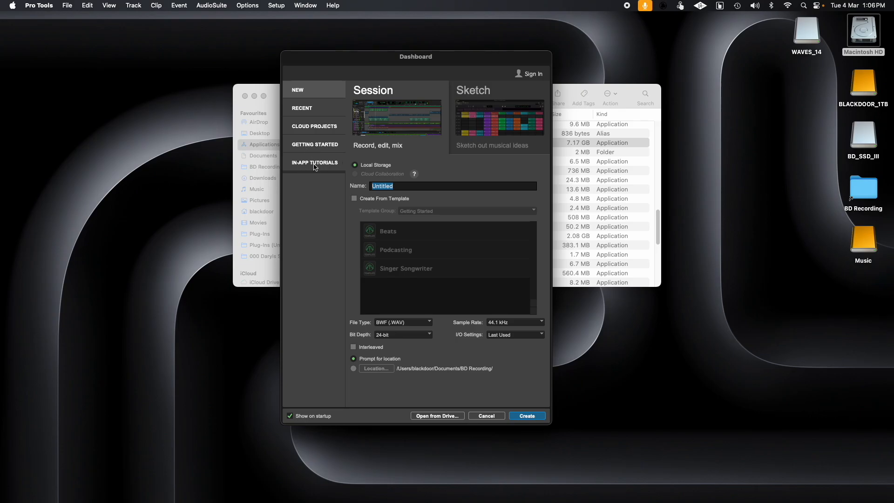
pyautogui.click(314, 144)
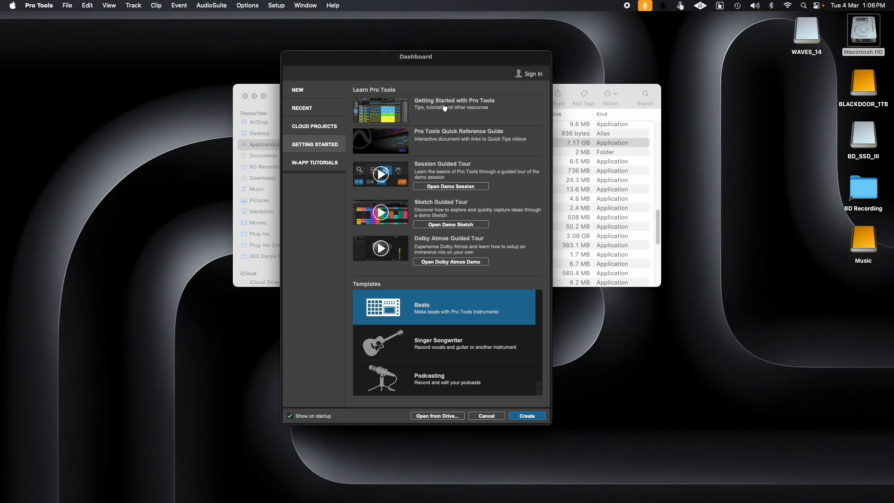
pyautogui.click(316, 167)
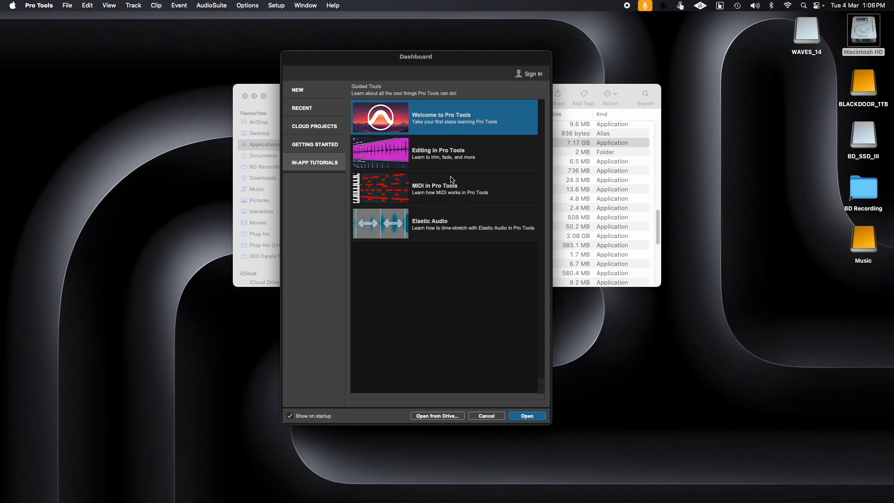
pyautogui.click(313, 90)
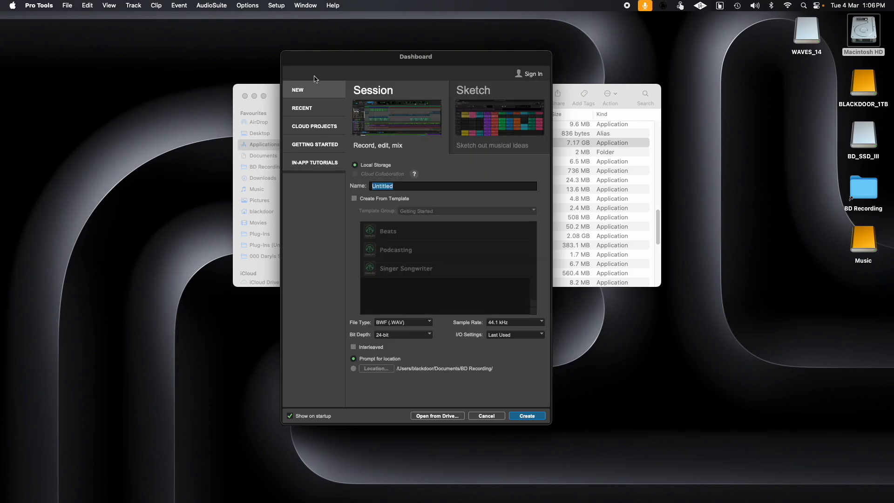
# Step: Enable creating from a template, try the Dolby Atmos and Post-Production groups, and select Stereo Post Production
pyautogui.click(354, 199)
pyautogui.click(410, 213)
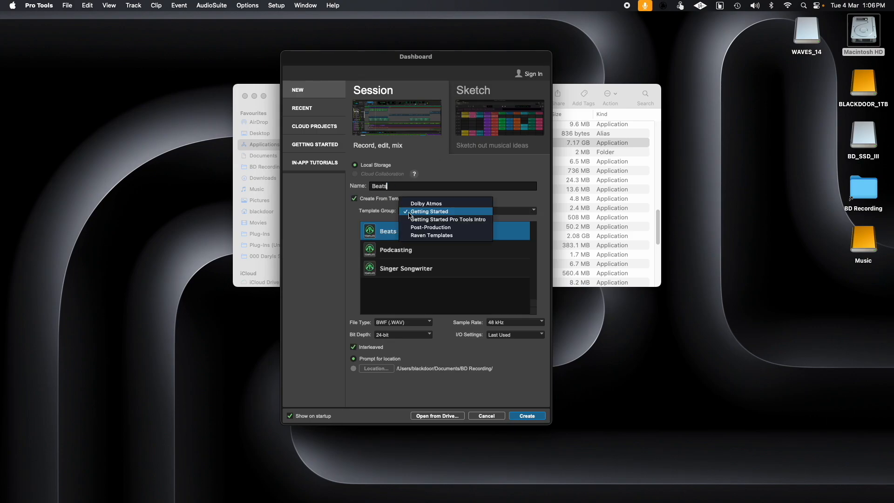
pyautogui.click(416, 204)
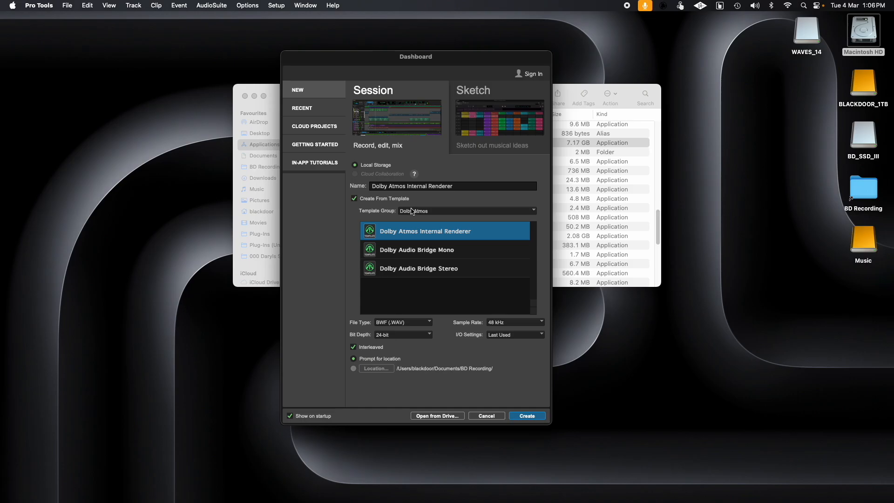
pyautogui.click(426, 214)
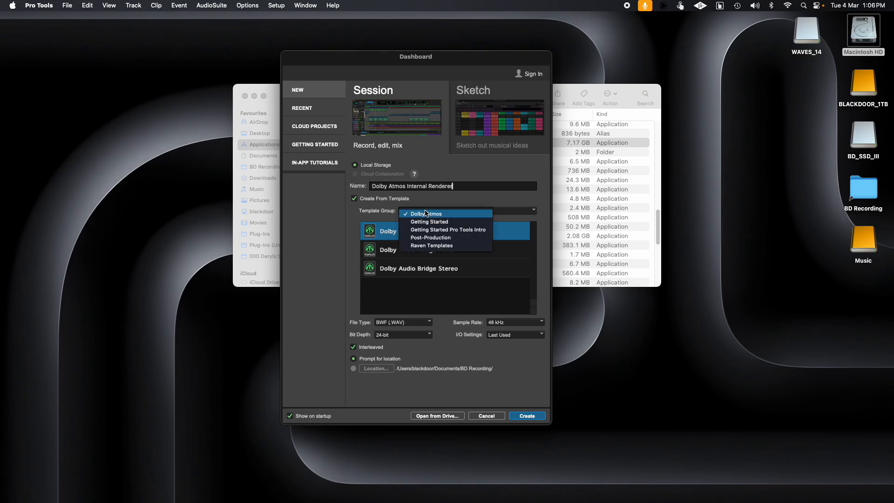
pyautogui.click(438, 239)
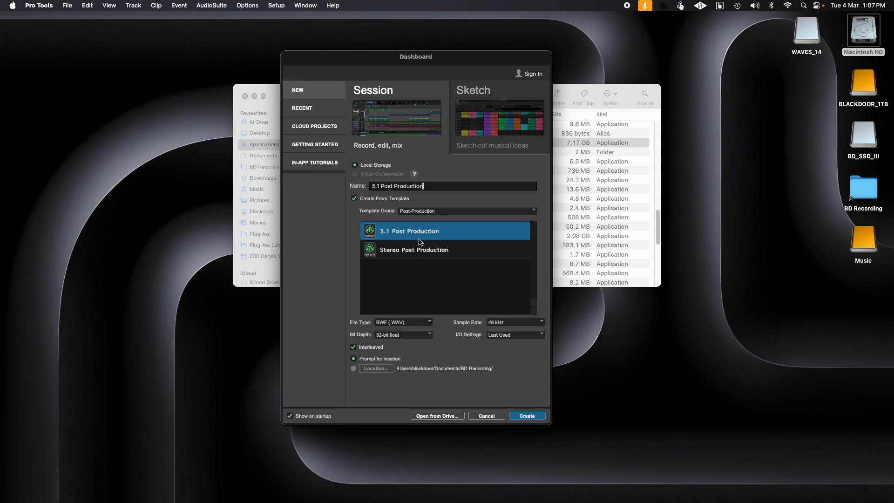
pyautogui.click(424, 253)
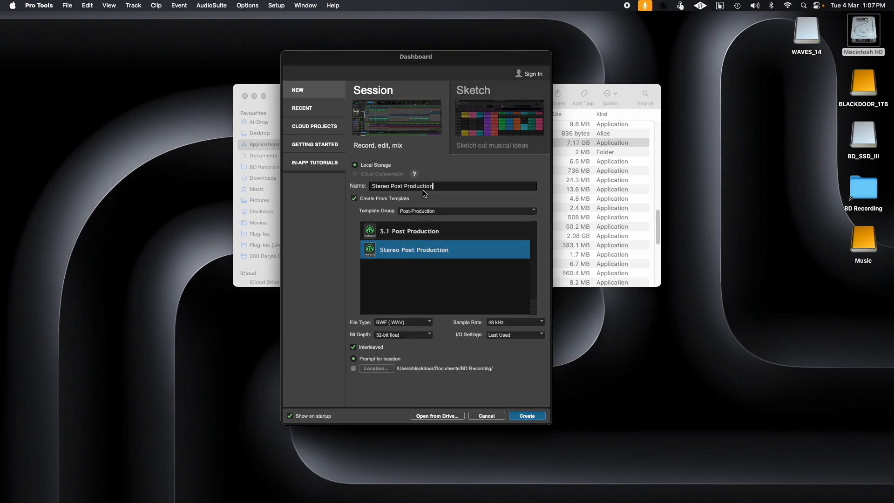
# Step: Turn off creating from a template and name the session AP502_DT_Toast_25-30-04
pyautogui.click(354, 199)
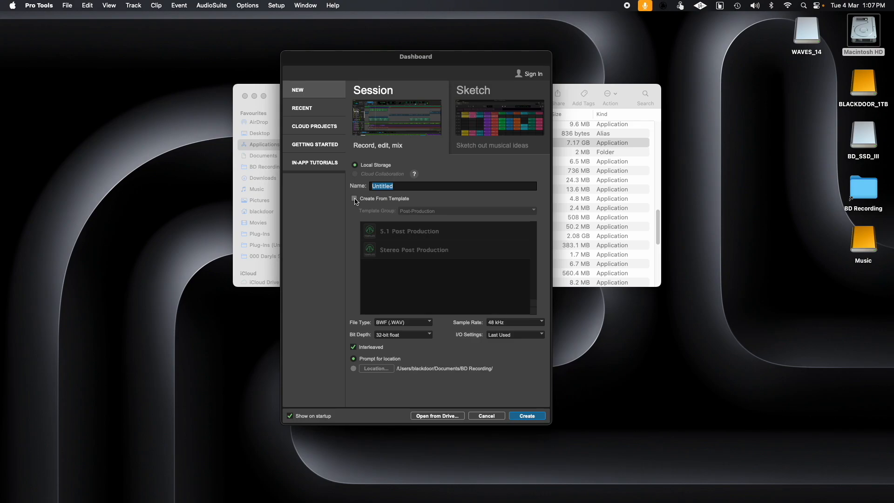
pyautogui.write('AP502_DT_Toast_')
pyautogui.write('25-30-04')
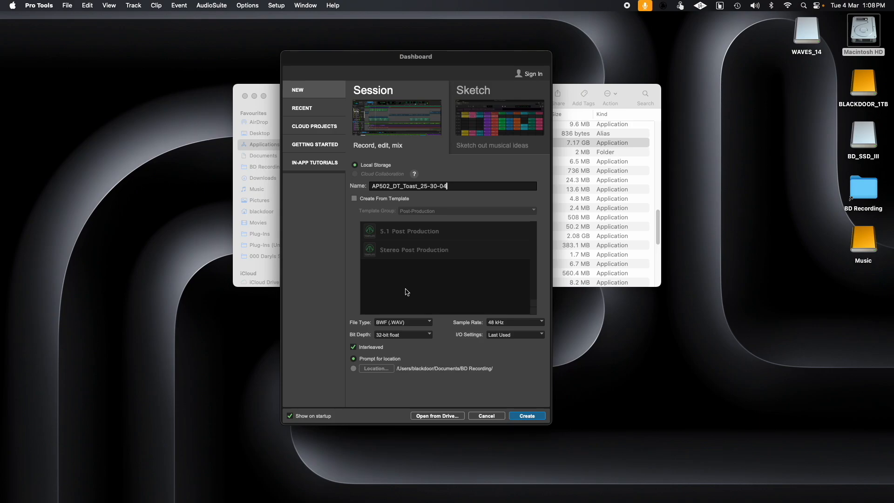
# Step: Set the session's audio format to BWF (.WAV), 24-bit depth and a 48 kHz sample rate
pyautogui.click(404, 327)
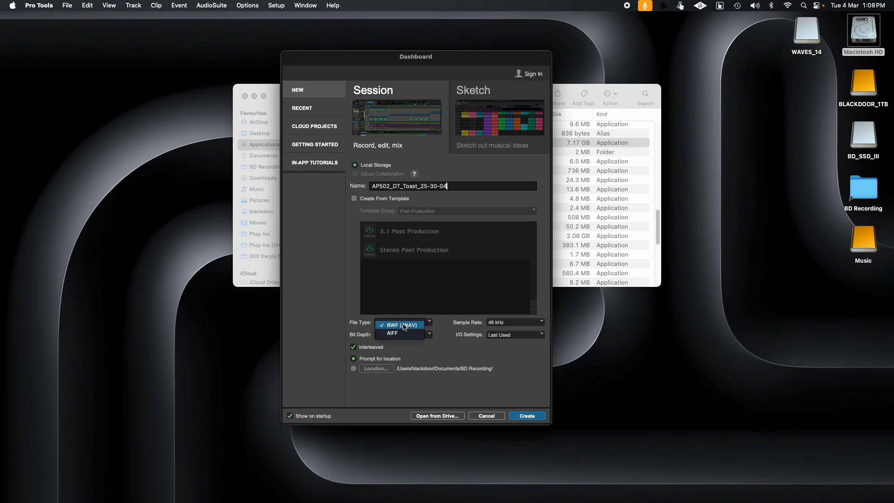
pyautogui.click(404, 327)
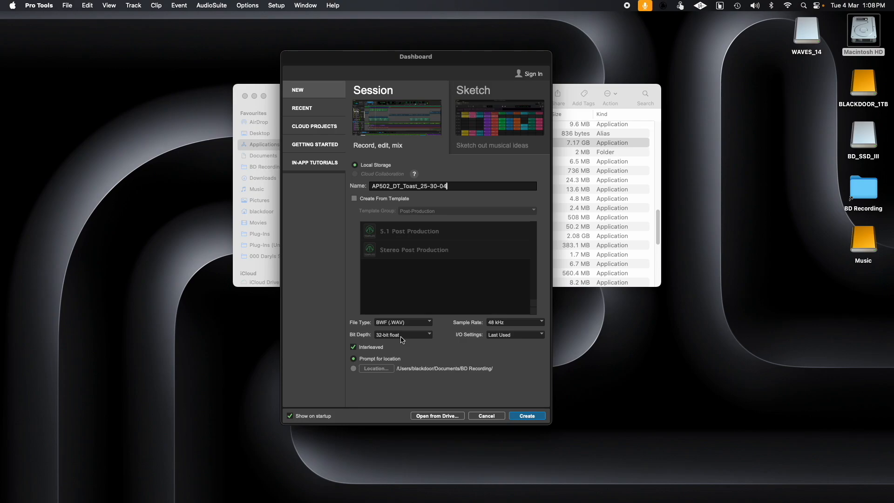
pyautogui.click(394, 336)
pyautogui.click(398, 328)
pyautogui.click(498, 326)
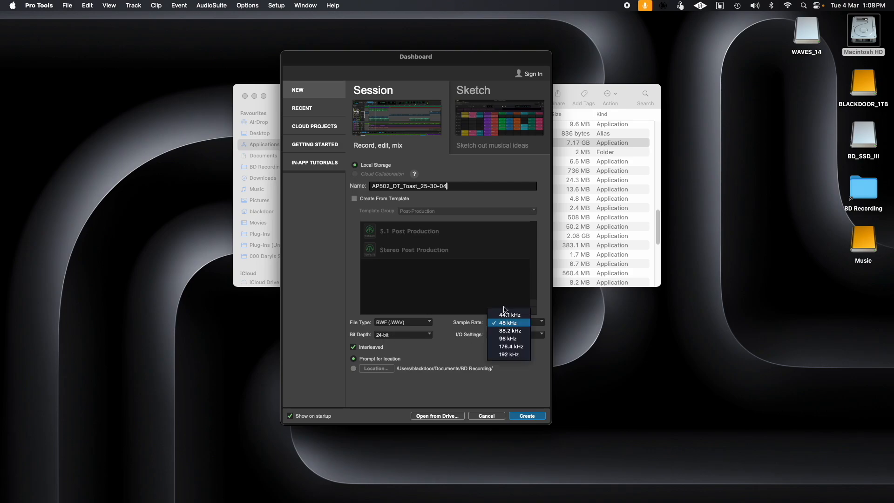
pyautogui.click(508, 323)
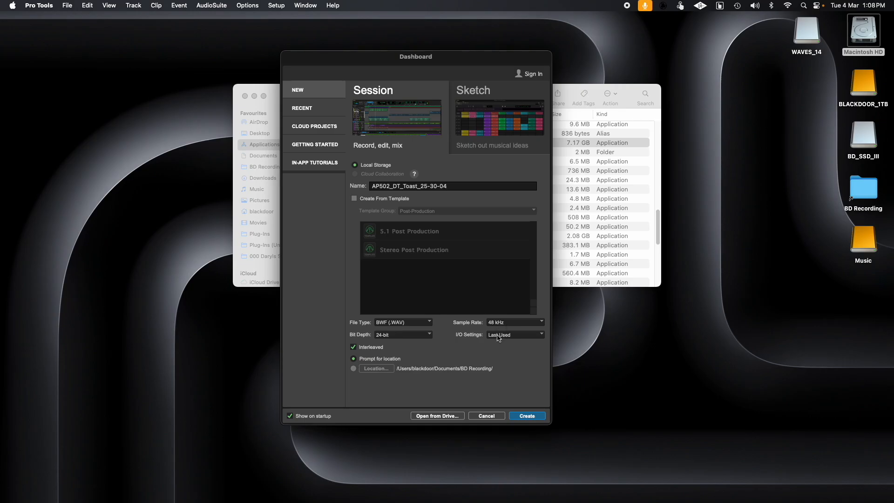
# Step: Choose the I/O settings, keep the prompt for a save location, and start creating the session
pyautogui.click(499, 335)
pyautogui.click(506, 346)
pyautogui.click(354, 368)
pyautogui.click(354, 359)
pyautogui.click(528, 416)
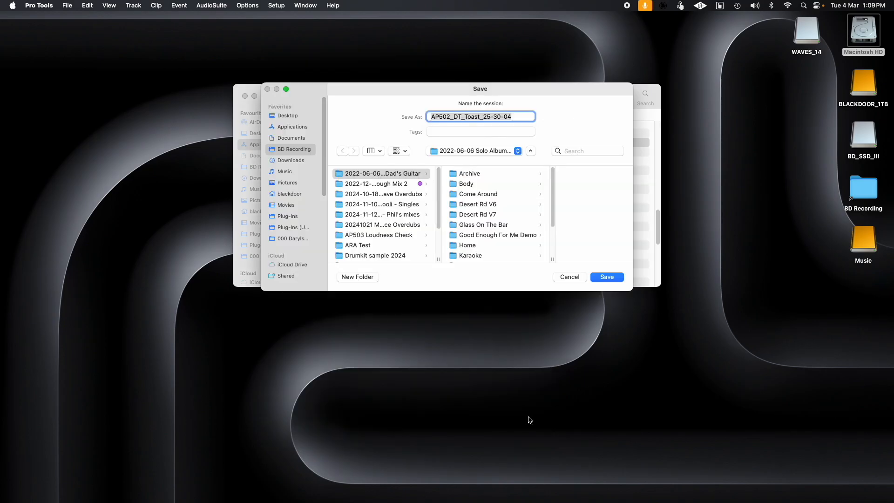
# Step: Choose the DT folder in Documents as the session's save location and show its items as a list
pyautogui.scroll(-2, 356, 188)
pyautogui.click(350, 190)
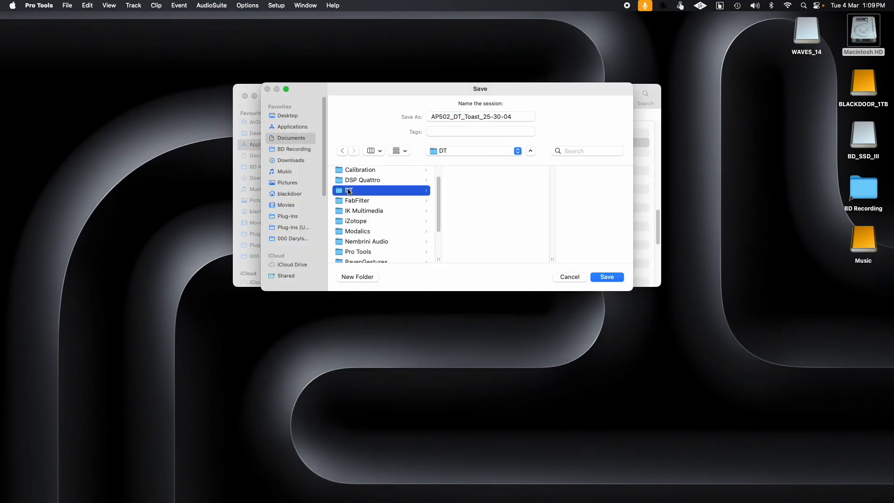
pyautogui.click(379, 150)
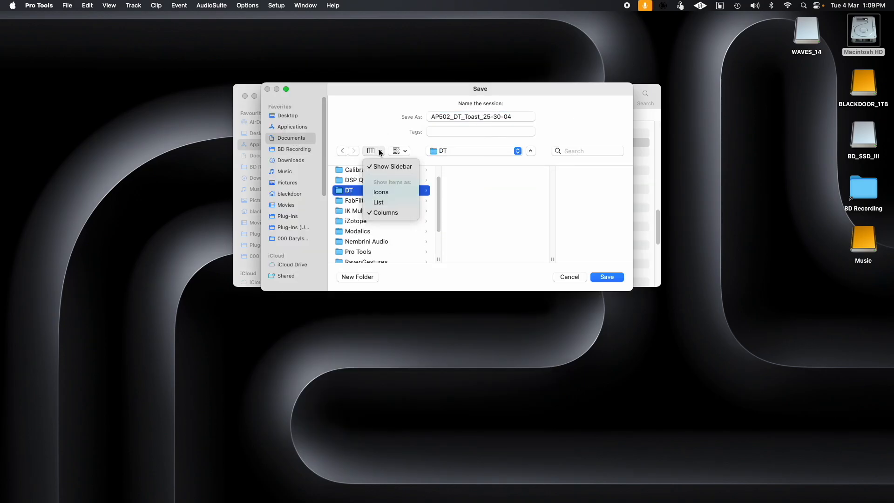
pyautogui.click(381, 202)
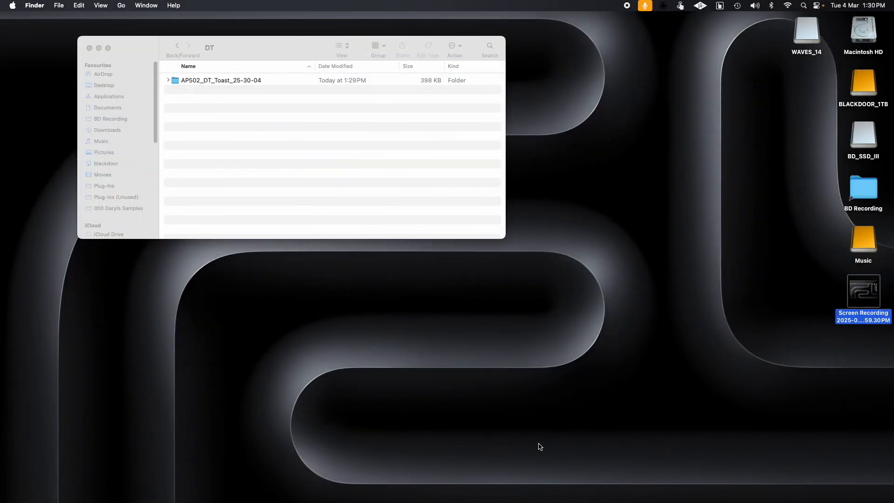
# Step: Open the AP502_DT_Toast_25-30-04.ptx session from its folder inside DT and decline saving a detailed session notes report
pyautogui.click(224, 83)
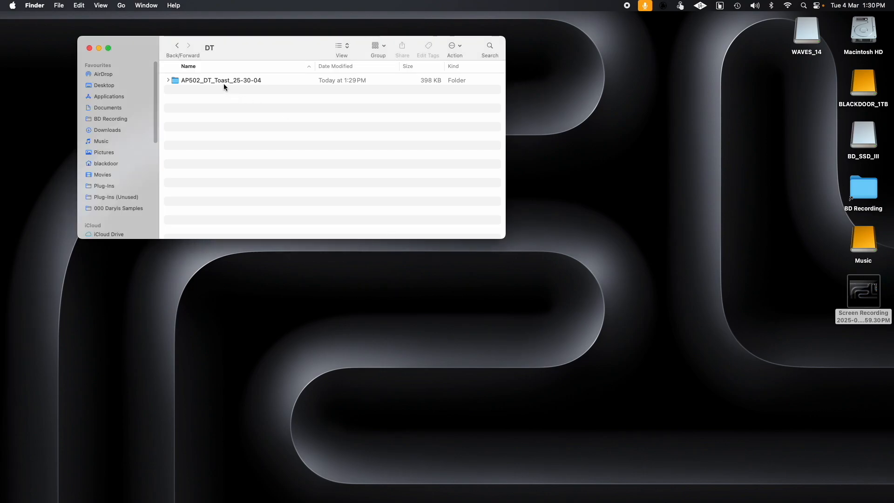
pyautogui.click(227, 81)
pyautogui.click(171, 80)
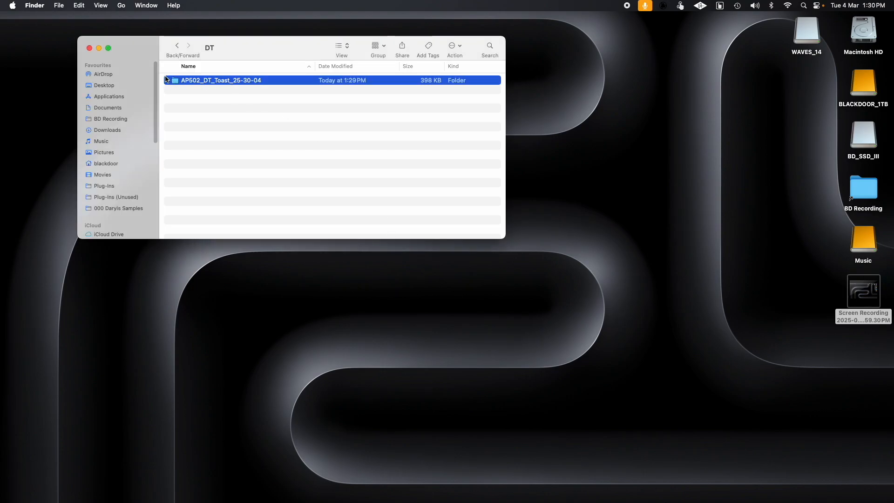
pyautogui.click(230, 90)
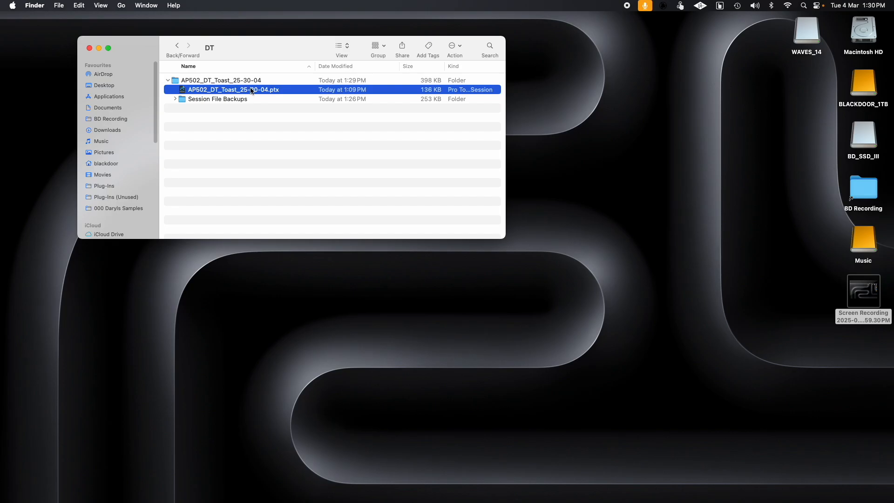
pyautogui.doubleClick(251, 90)
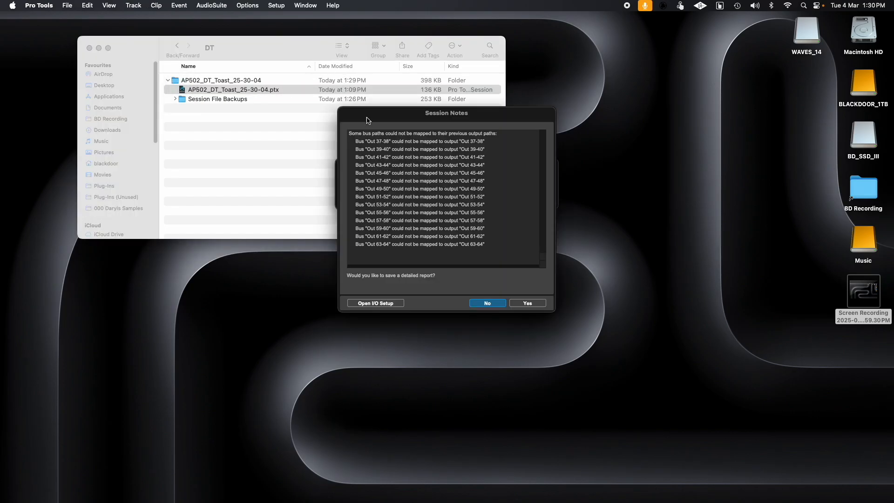
pyautogui.press('Return')
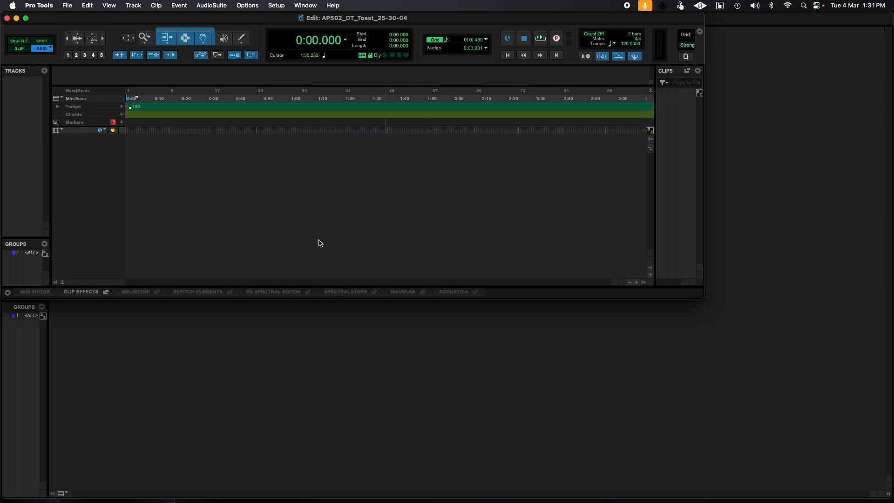
# Step: Hide Pro Tools and expand the AP502_DT_Toast_25-30-04 session folder in Finder
pyautogui.click(48, 8)
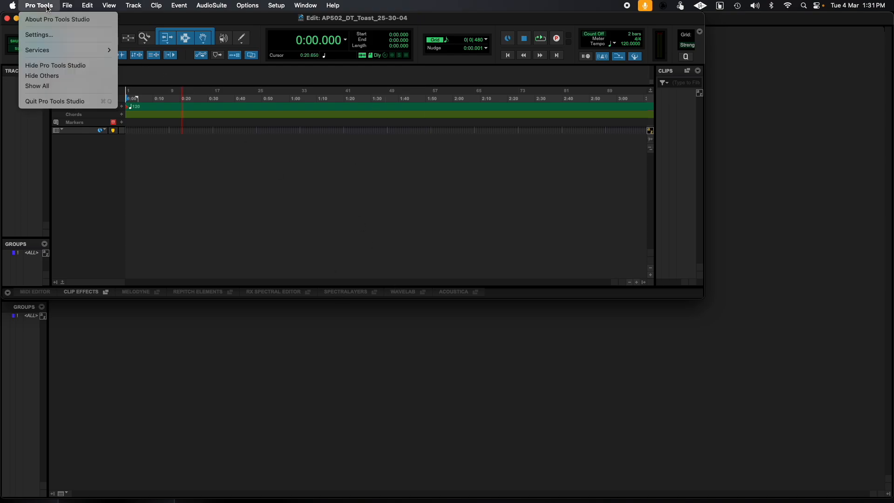
pyautogui.click(56, 67)
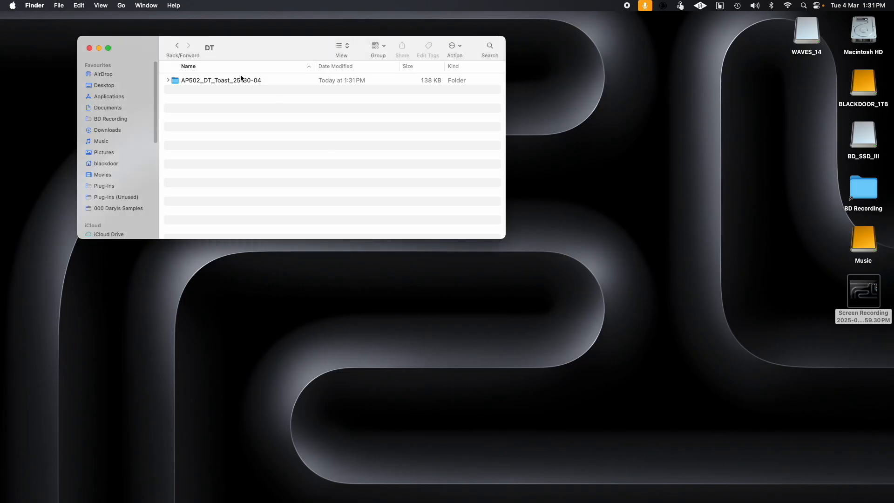
pyautogui.click(167, 80)
# Step: Examine the session folder's contents: the session file, the Audio, Bounced, Clip Groups, Backups and Video folders, and WaveCache.wfm
pyautogui.click(208, 109)
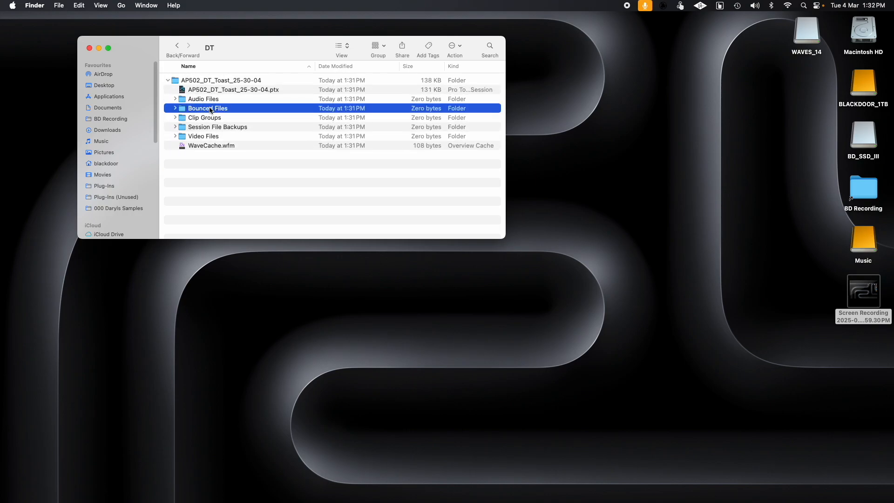
pyautogui.click(208, 120)
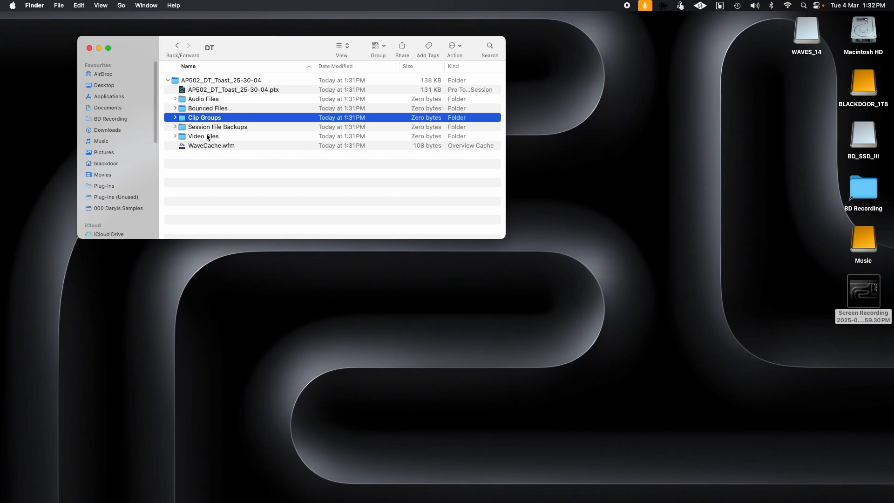
pyautogui.click(208, 137)
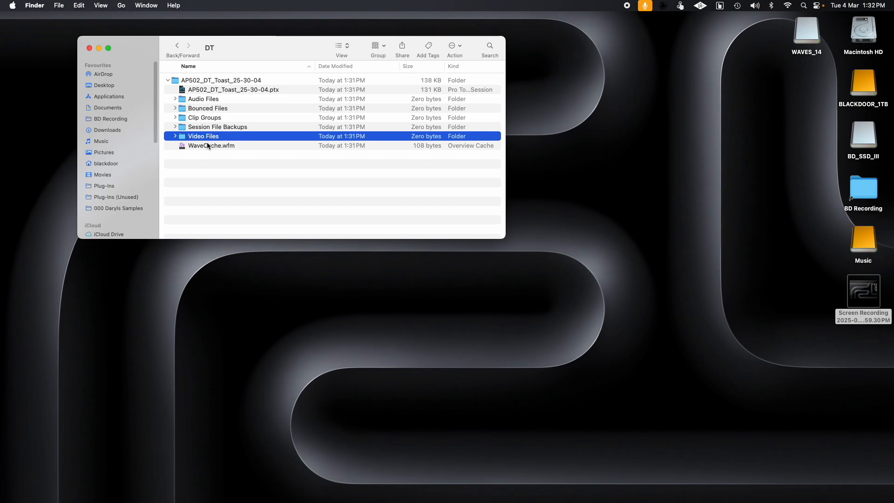
pyautogui.click(205, 128)
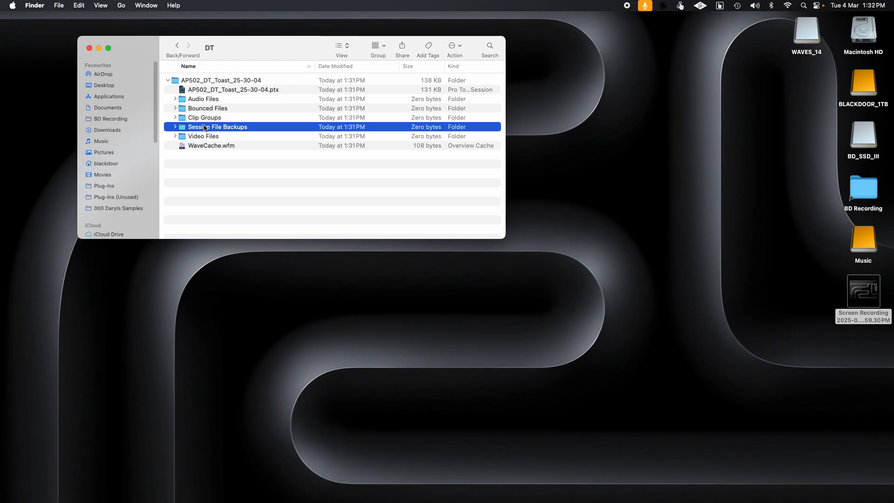
pyautogui.click(266, 90)
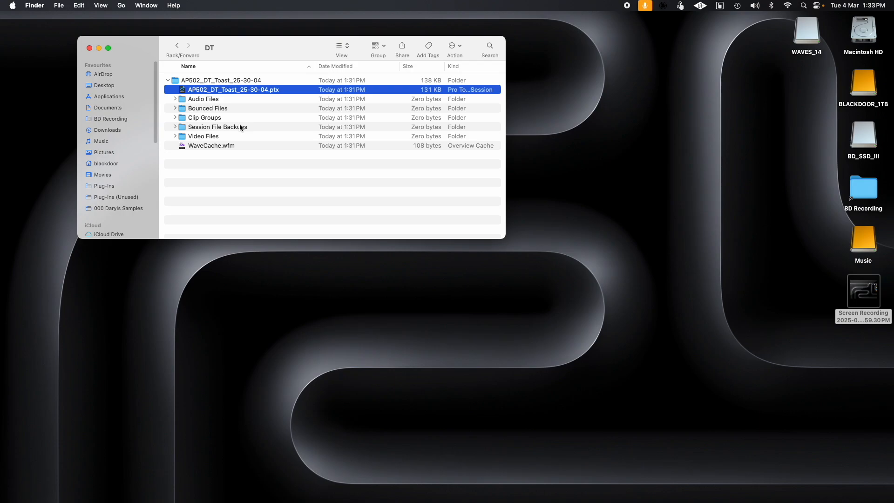
pyautogui.click(215, 146)
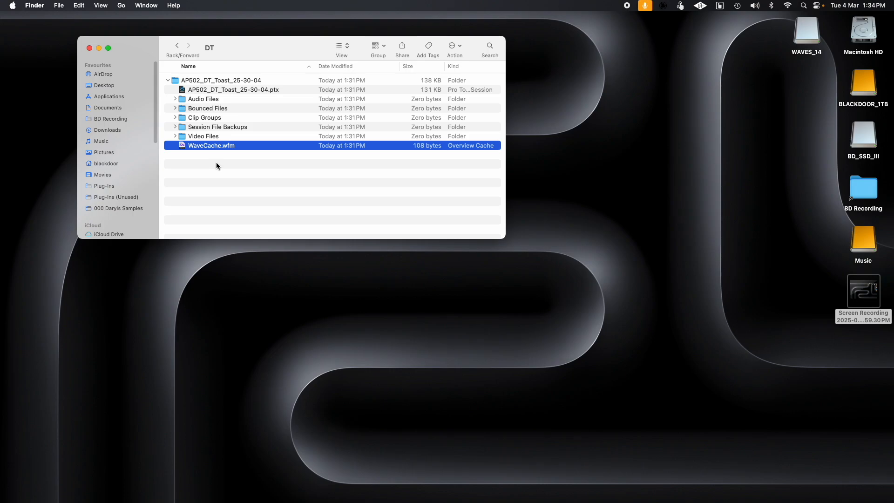
pyautogui.click(168, 80)
pyautogui.click(203, 80)
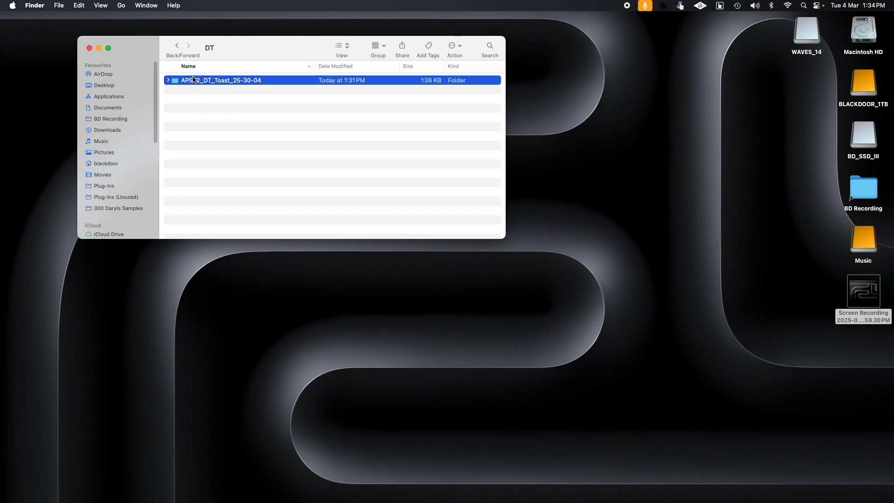
pyautogui.click(168, 81)
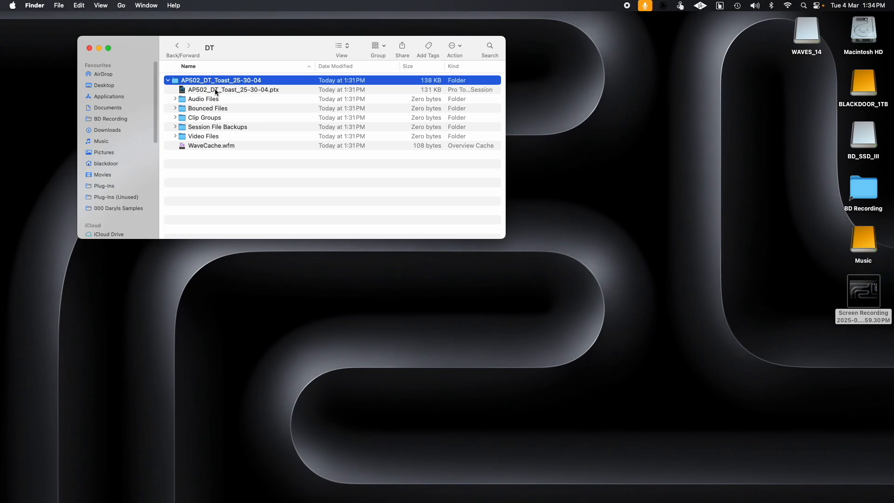
# Step: Switch back to Pro Tools and close the open session
pyautogui.press('super+Tab')
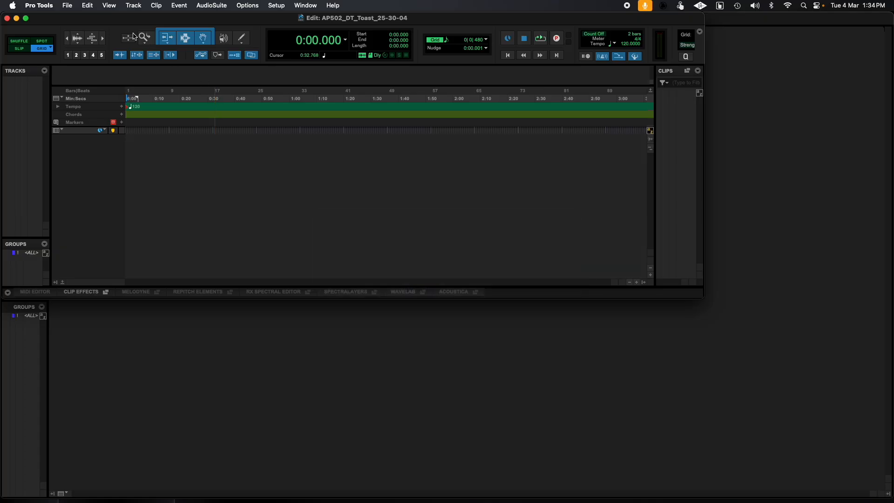
pyautogui.click(67, 5)
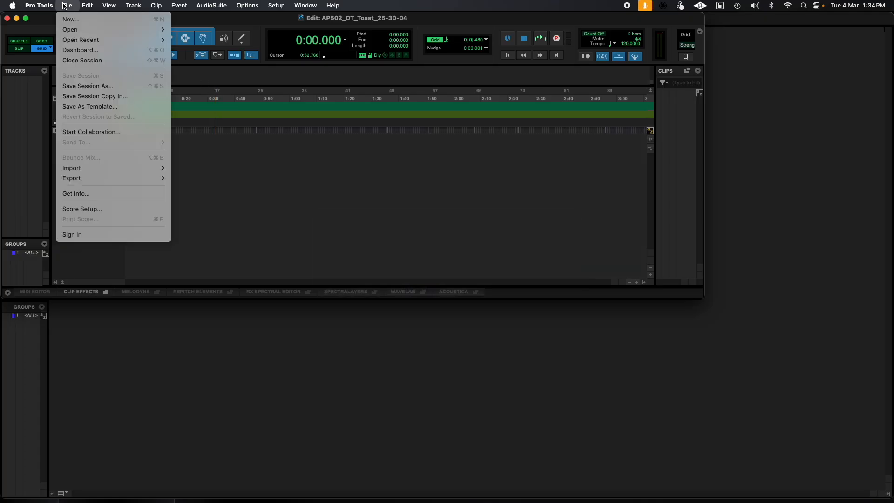
pyautogui.click(104, 62)
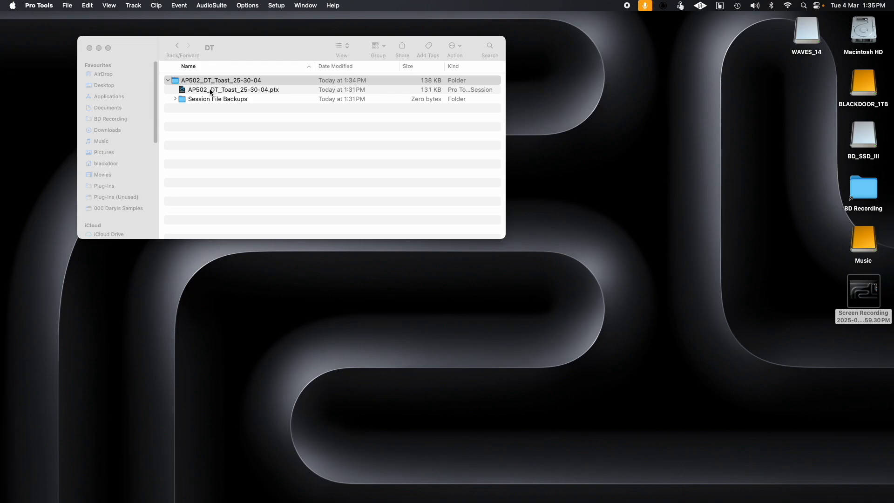
# Step: Copy the AP502_DT_Toast_25-30-04.ptx session file onto the desktop and open that copy
pyautogui.moveTo(211, 92); pyautogui.dragTo(623, 111)
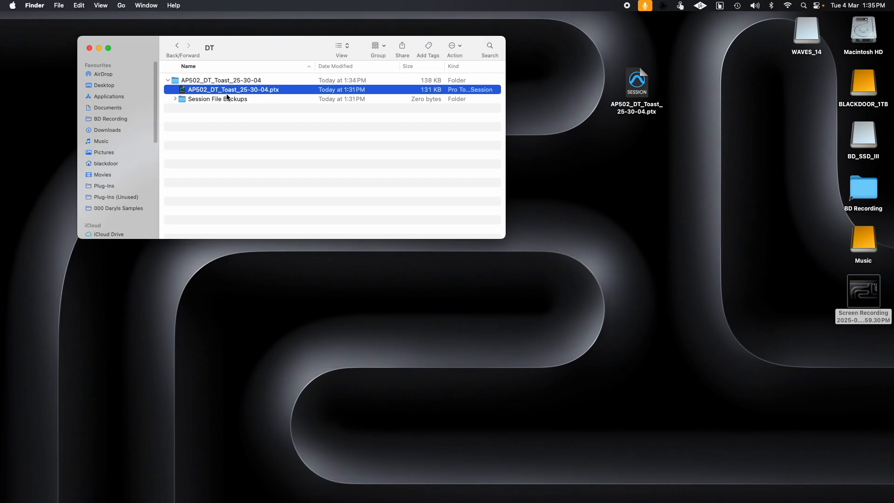
pyautogui.click(641, 87)
pyautogui.doubleClick(640, 87)
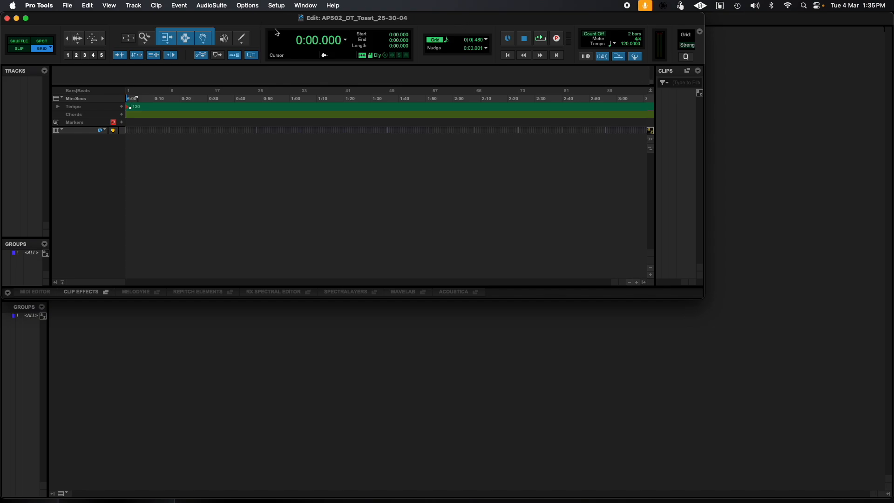
# Step: Hide Pro Tools and gather the generated session folders and WaveCache.wfm near the session file on the desktop
pyautogui.click(45, 6)
pyautogui.click(53, 65)
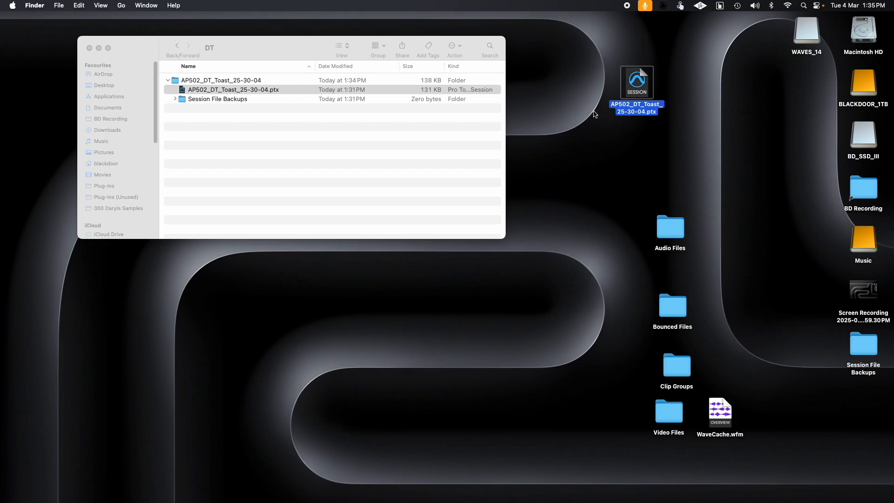
pyautogui.click(864, 351)
pyautogui.moveTo(865, 350); pyautogui.dragTo(693, 86)
pyautogui.moveTo(677, 230); pyautogui.dragTo(698, 138)
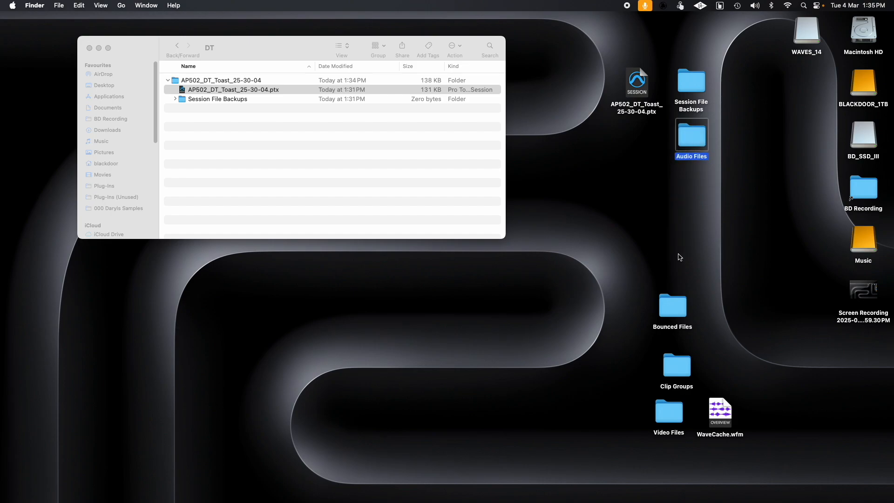
pyautogui.moveTo(668, 319); pyautogui.dragTo(671, 194)
pyautogui.moveTo(667, 362); pyautogui.dragTo(665, 236)
pyautogui.moveTo(660, 404); pyautogui.dragTo(661, 262)
pyautogui.moveTo(635, 314); pyautogui.dragTo(630, 191)
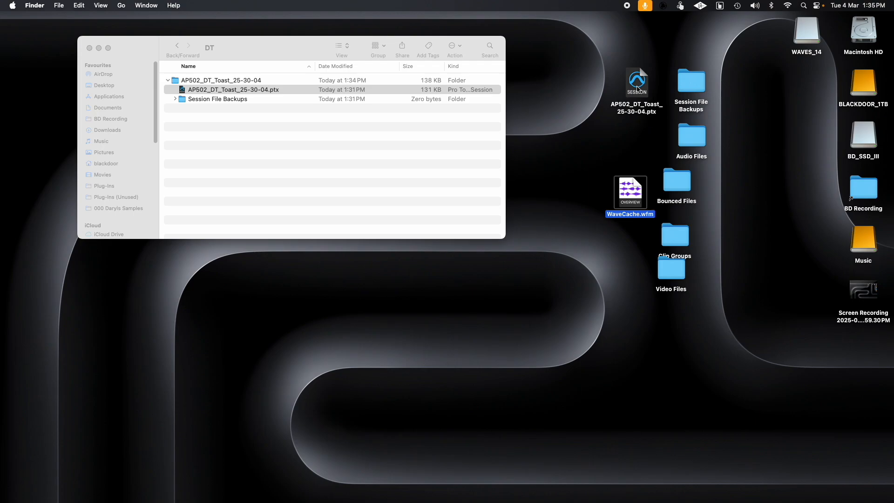
pyautogui.click(694, 136)
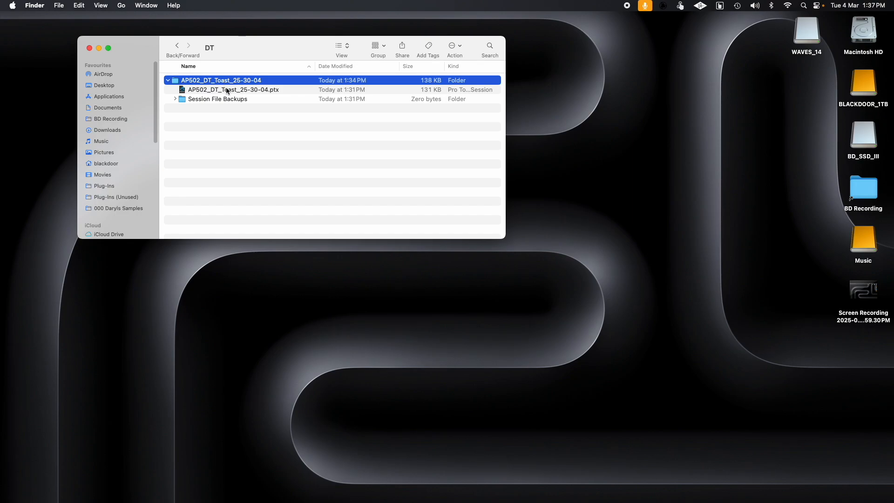
# Step: Open the original session file from the AP502_DT_Toast_25-30-04 folder and enlarge the Edit window to fill the screen
pyautogui.doubleClick(228, 91)
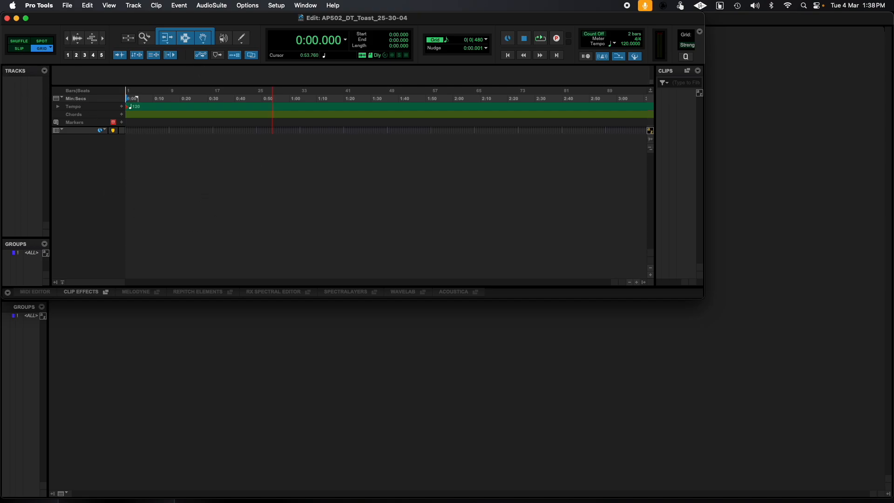
pyautogui.moveTo(703, 294); pyautogui.dragTo(890, 496)
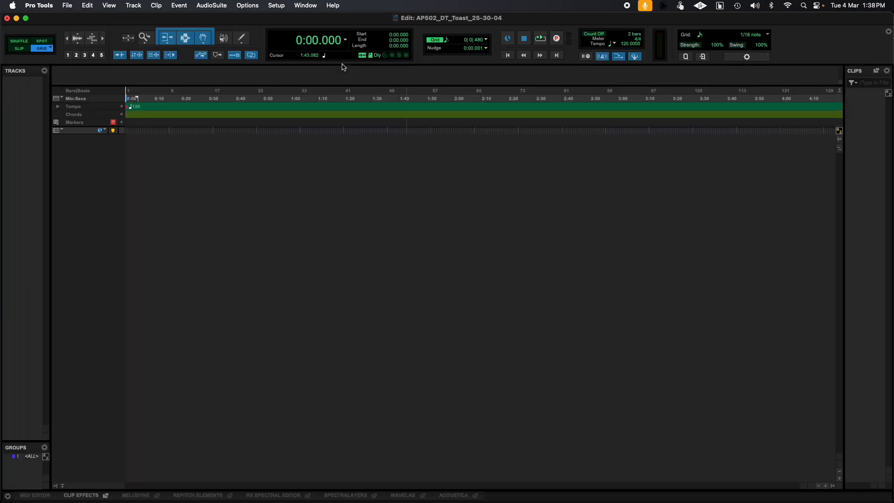
# Step: Close the Edit and Mix windows, and reopen both, ending in the Edit window
pyautogui.click(7, 19)
pyautogui.click(7, 20)
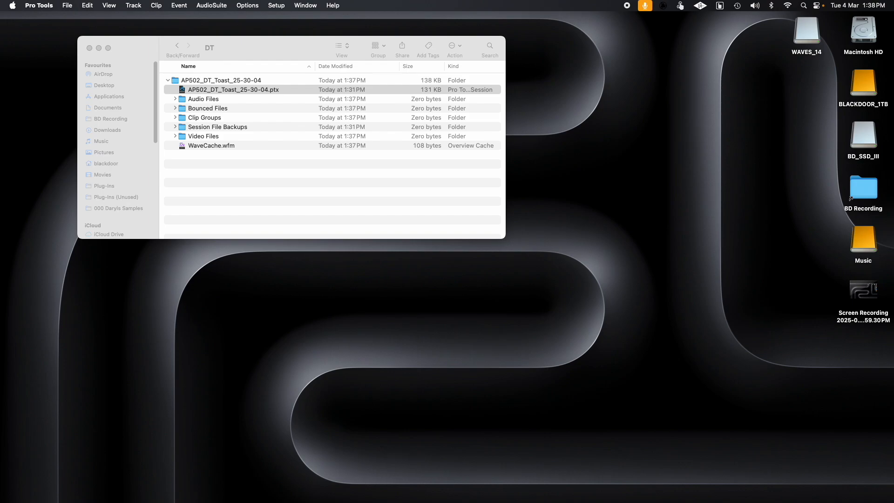
pyautogui.click(308, 6)
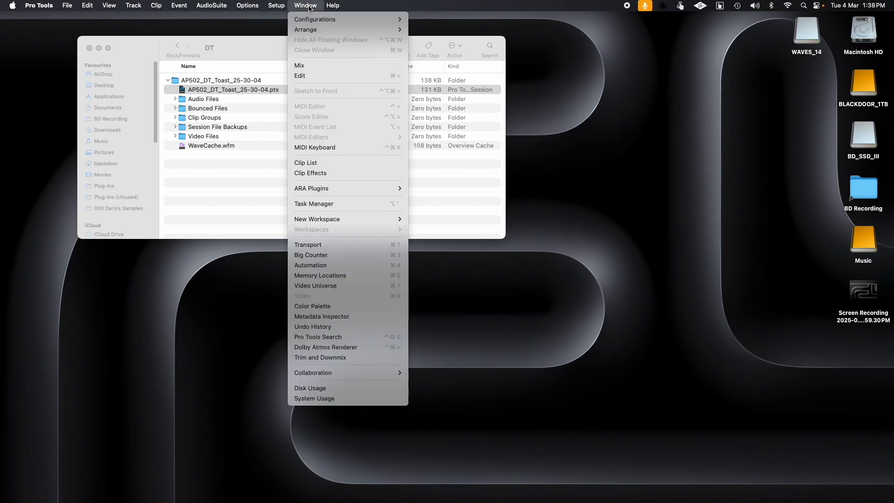
pyautogui.click(320, 66)
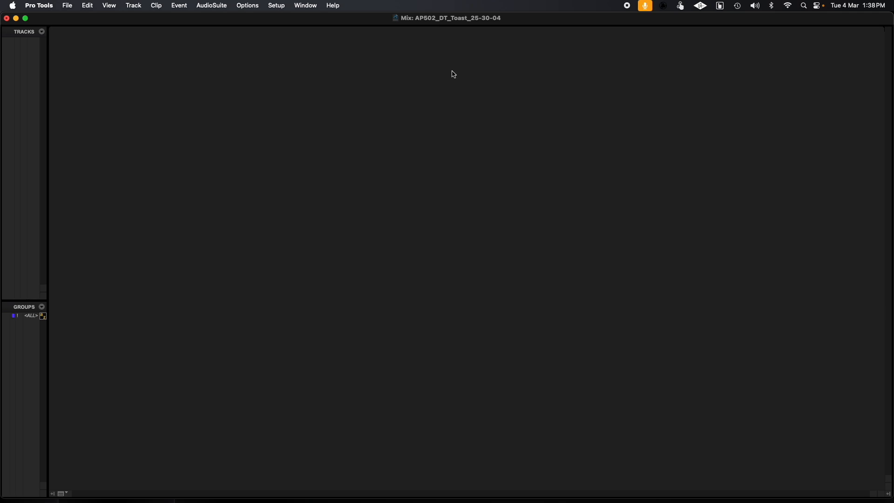
pyautogui.press('super+equal')
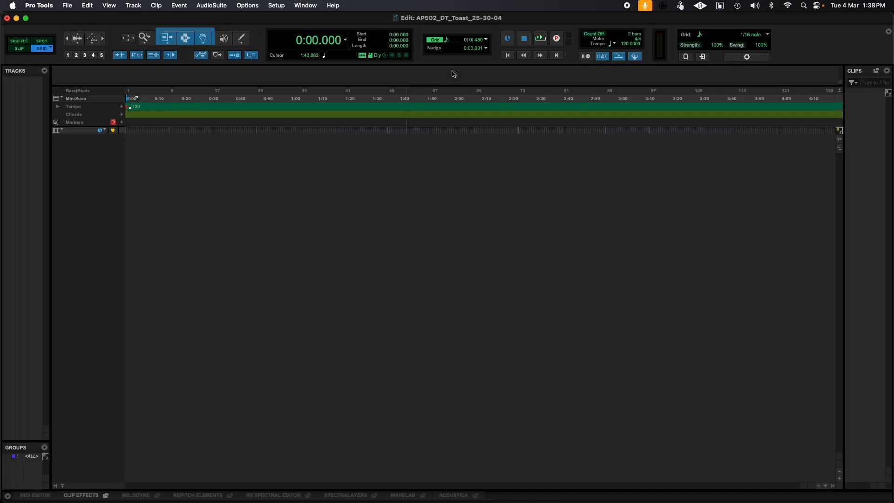
pyautogui.click(67, 6)
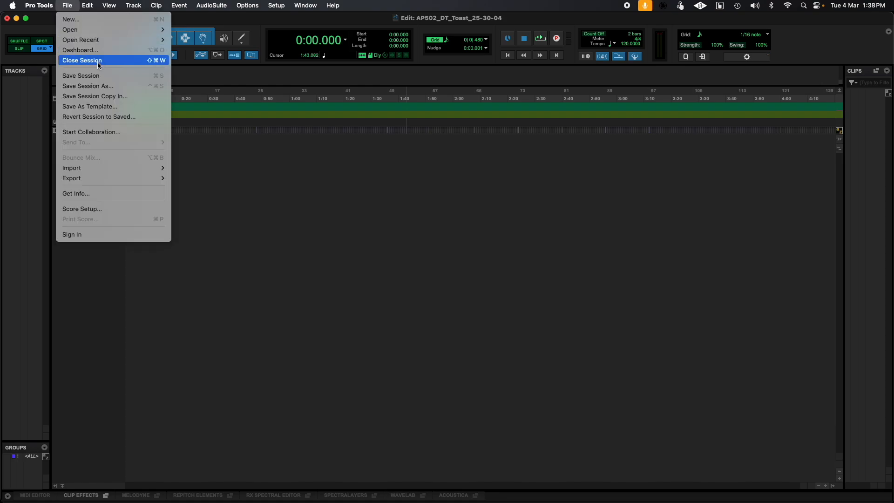
pyautogui.click(158, 64)
pyautogui.click(68, 7)
pyautogui.click(44, 5)
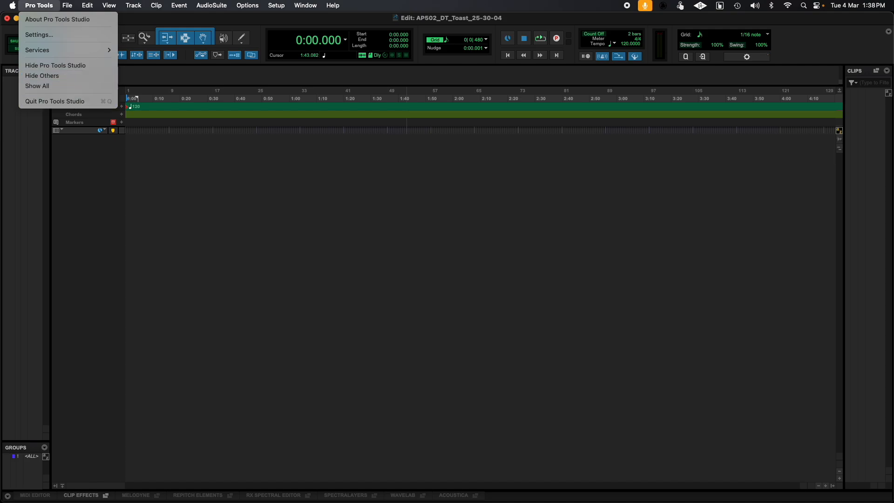
pyautogui.click(46, 5)
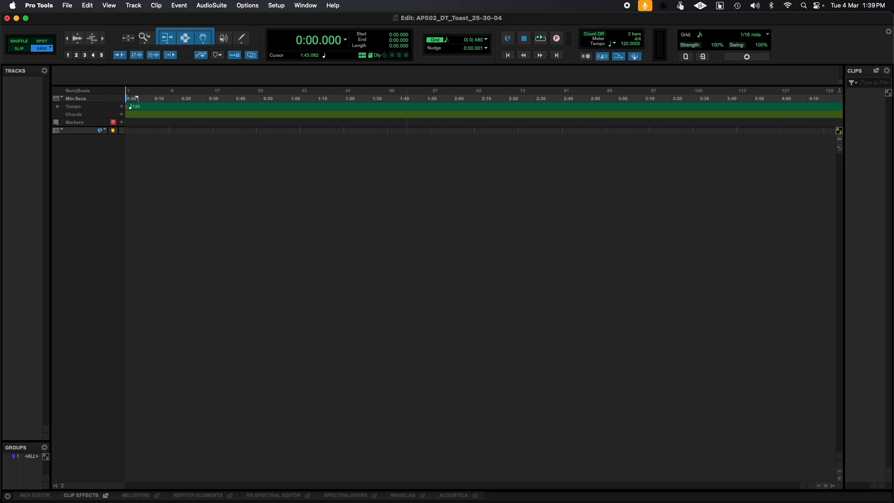
# Step: Open the Playback Engine settings, review the available devices and keep Universal Audio Thunderbolt as the playback engine
pyautogui.click(278, 6)
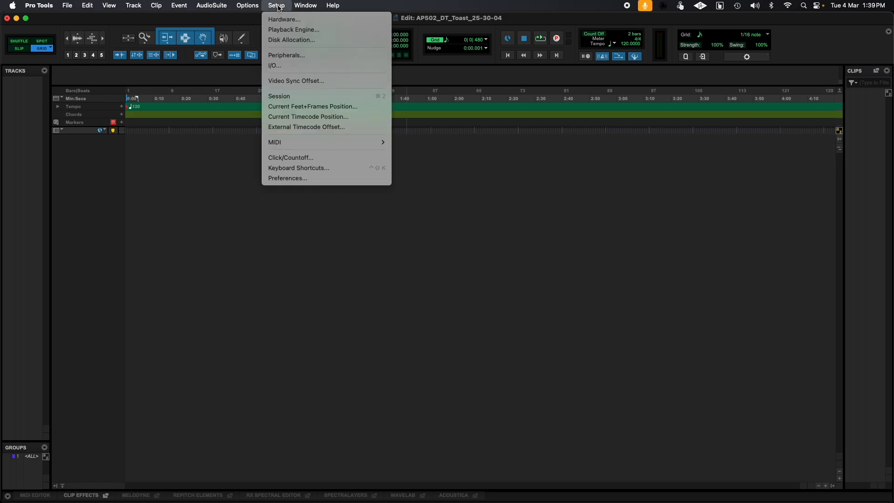
pyautogui.click(283, 30)
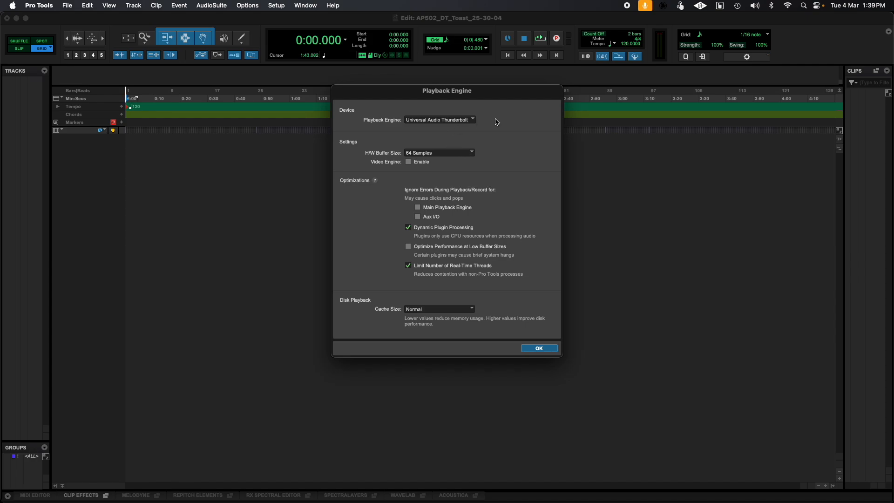
pyautogui.click(451, 120)
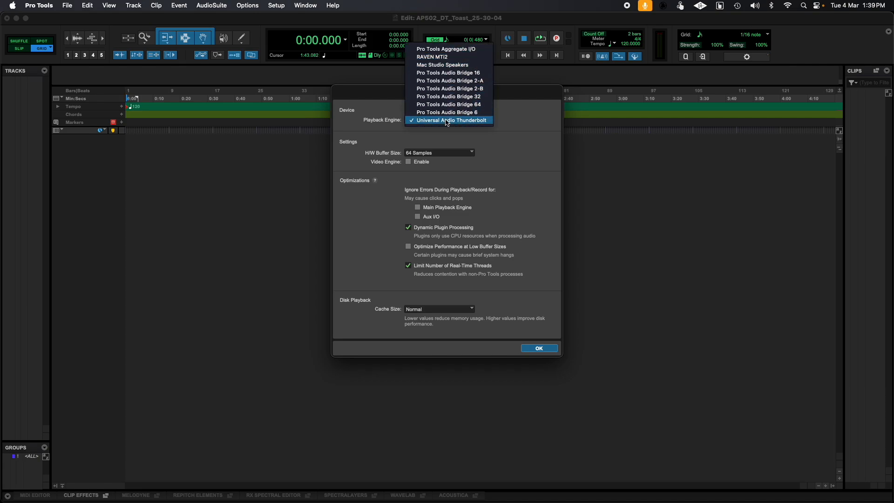
pyautogui.click(446, 121)
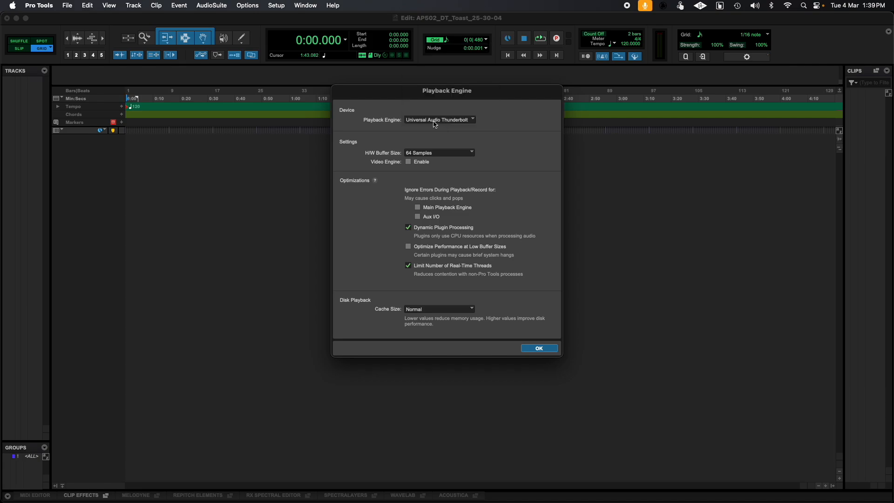
pyautogui.click(436, 122)
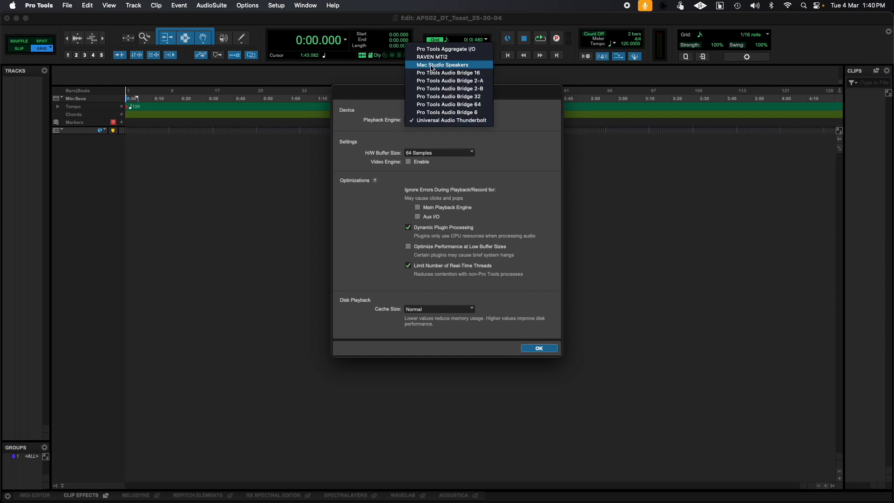
pyautogui.click(448, 122)
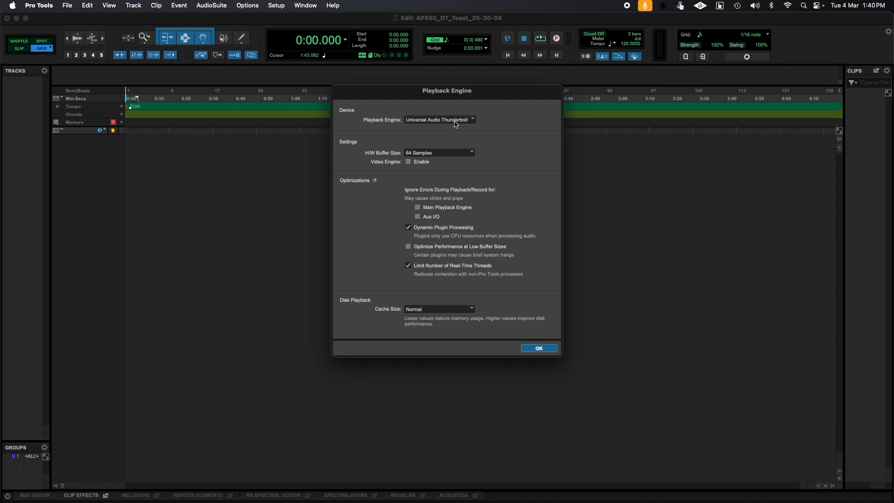
pyautogui.click(456, 123)
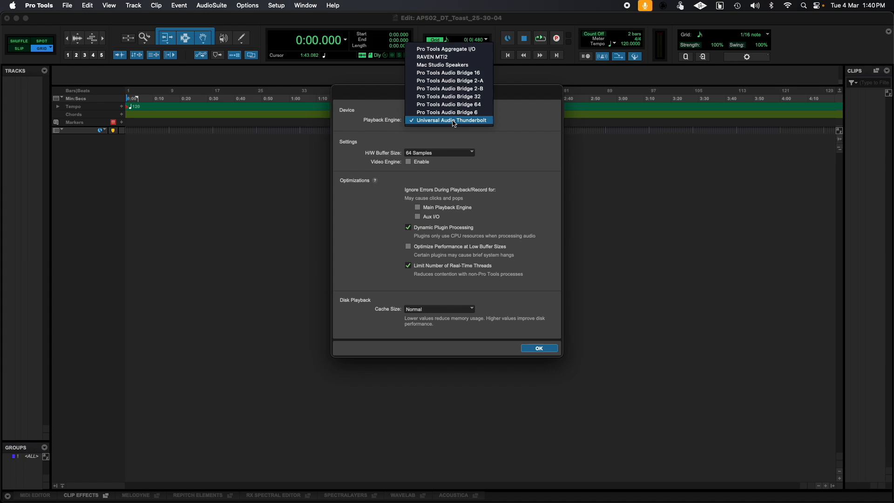
pyautogui.click(454, 124)
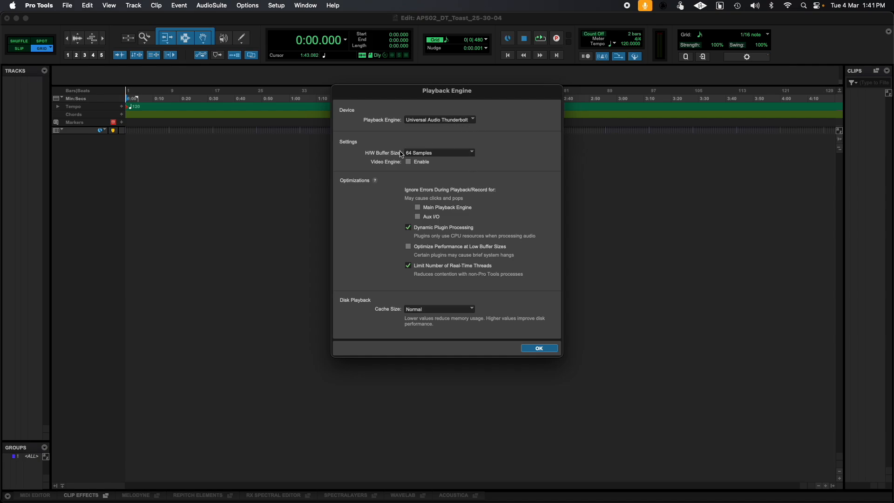
# Step: Look through the hardware buffer size options and set the buffer to 1024 samples
pyautogui.click(434, 153)
pyautogui.click(434, 145)
pyautogui.click(434, 154)
pyautogui.click(434, 164)
pyautogui.click(435, 154)
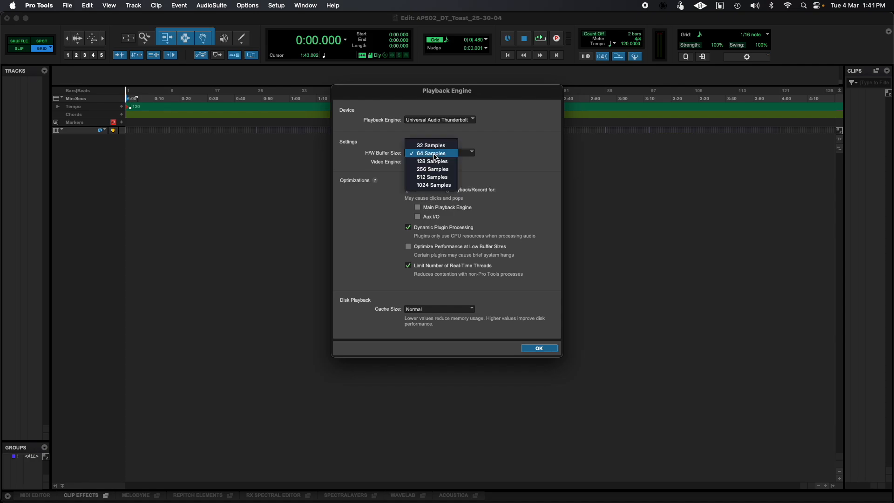
pyautogui.click(434, 186)
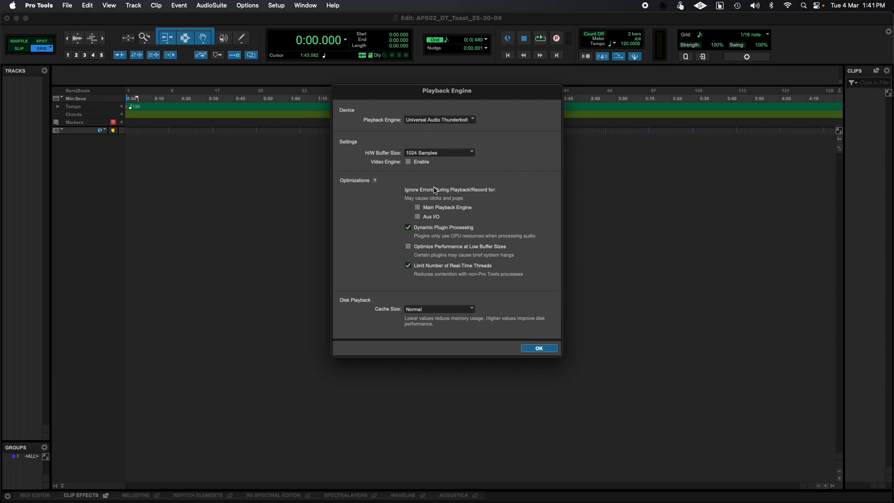
# Step: Set the hardware buffer size to 64 samples and enable the video engine
pyautogui.click(435, 157)
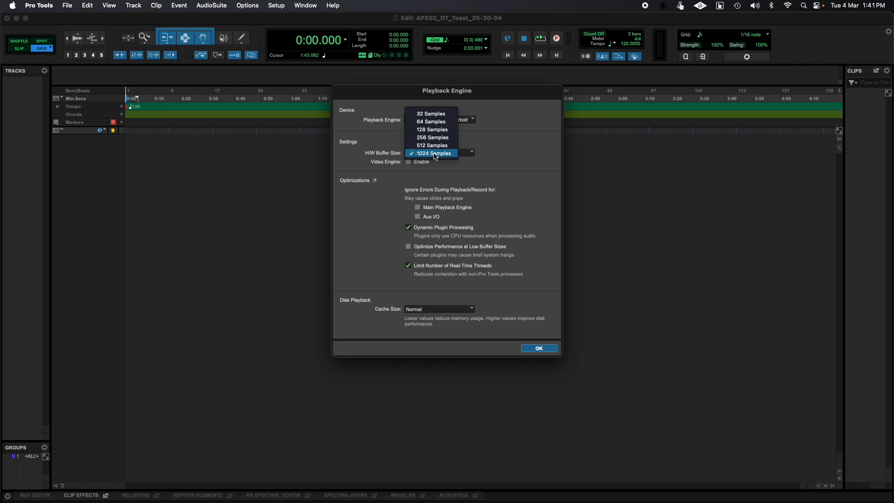
pyautogui.click(432, 122)
pyautogui.click(408, 163)
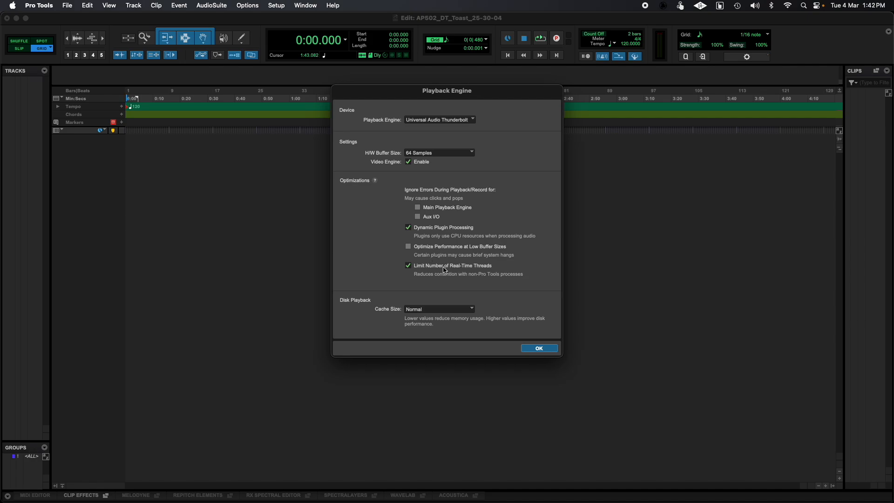
# Step: Turn off Limit Number of Real-Time Threads, choose Normal as the disk cache size and accept the playback engine settings
pyautogui.click(408, 266)
pyautogui.click(432, 309)
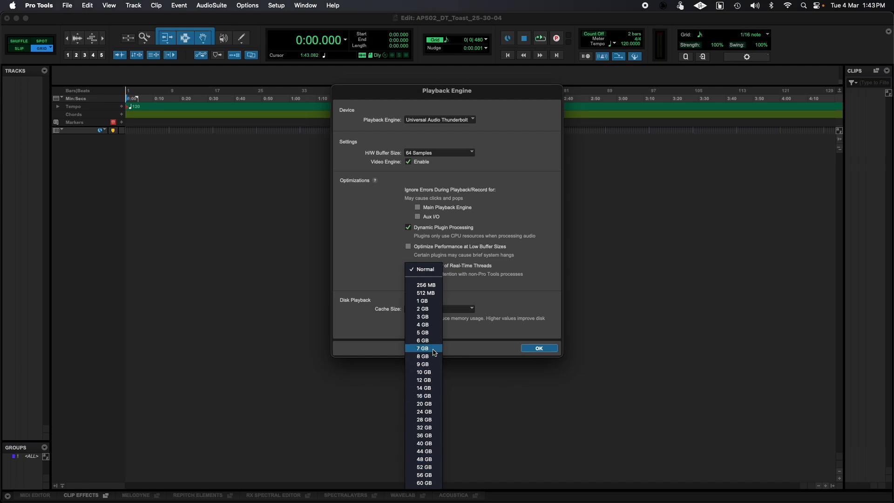
pyautogui.click(434, 273)
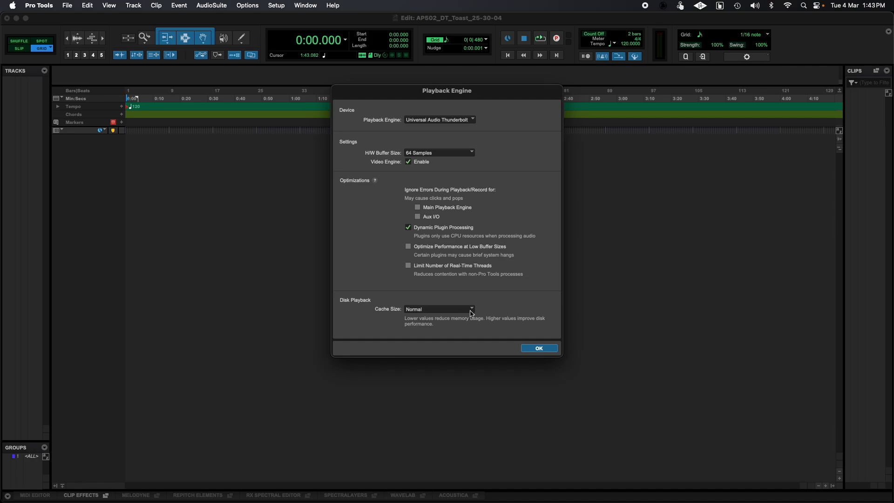
pyautogui.click(538, 348)
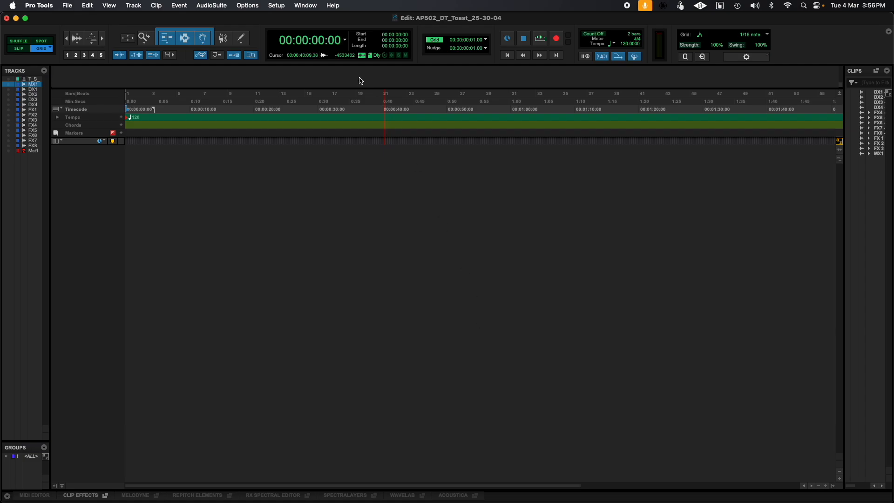
# Step: Open the I/O Setup and examine the input, output and bus path assignments
pyautogui.click(277, 6)
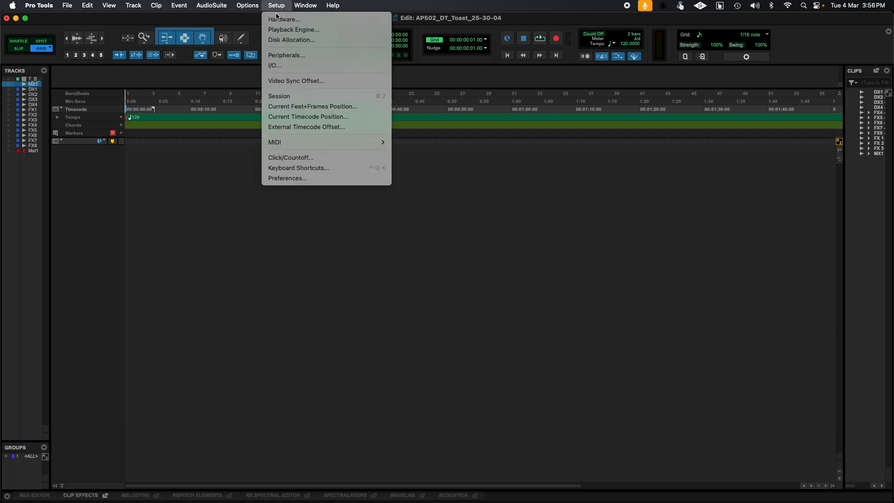
pyautogui.click(284, 66)
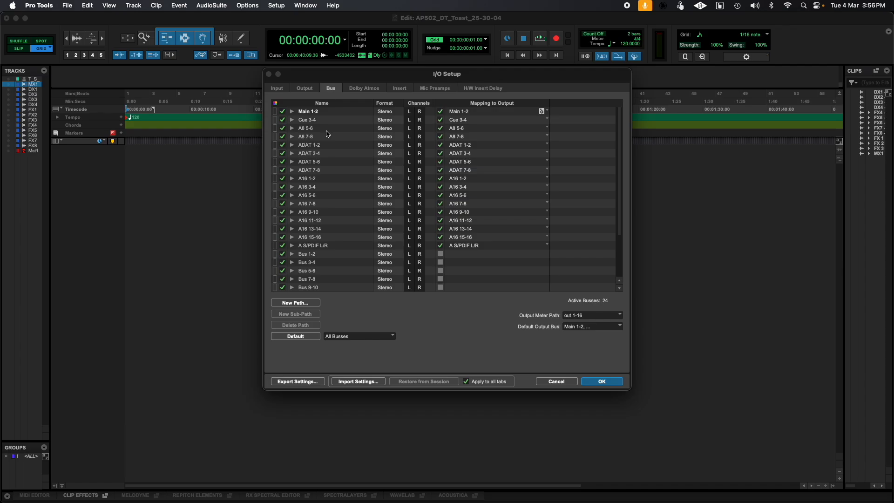
pyautogui.click(278, 88)
pyautogui.click(302, 89)
pyautogui.click(276, 88)
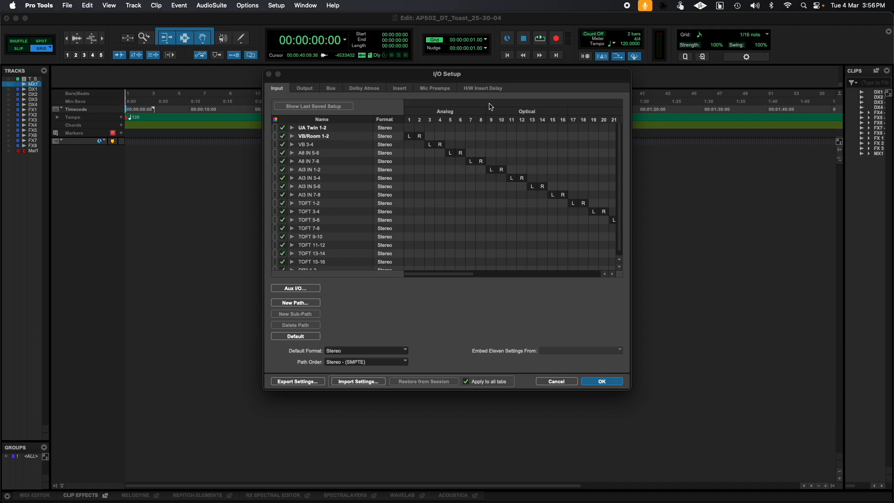
pyautogui.click(311, 89)
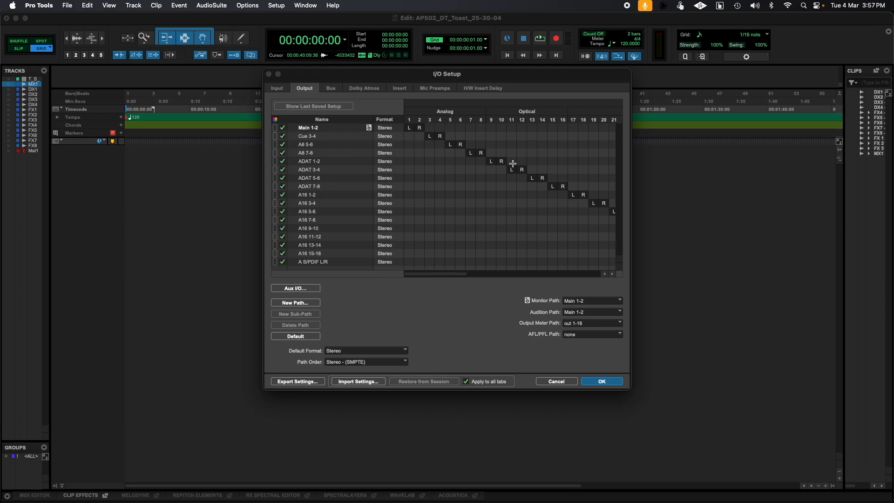
pyautogui.click(334, 88)
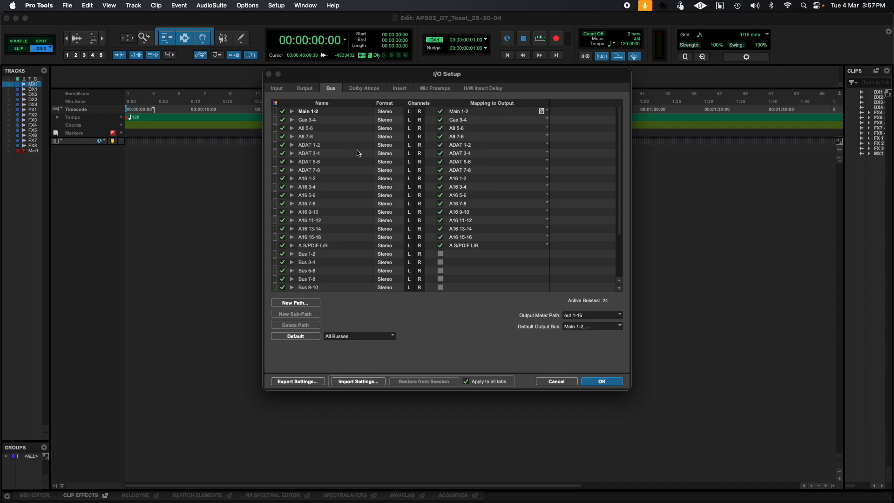
# Step: Inspect the Main 1-2 and Cue 3-4 busses and compare the input and output paths, ending on the bus list
pyautogui.click(309, 112)
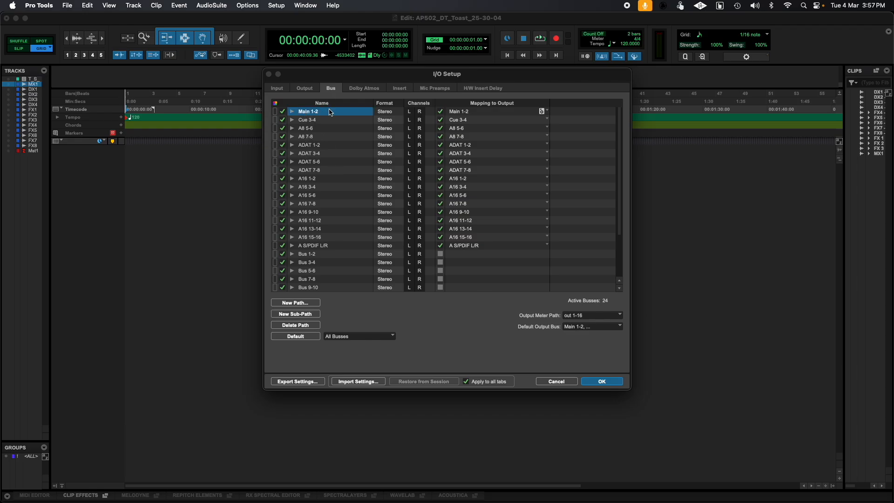
pyautogui.click(309, 122)
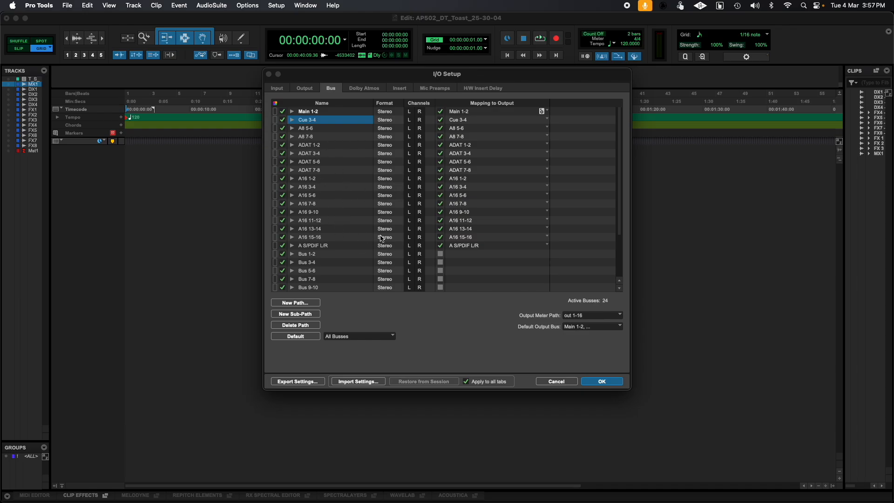
pyautogui.click(280, 89)
pyautogui.click(305, 88)
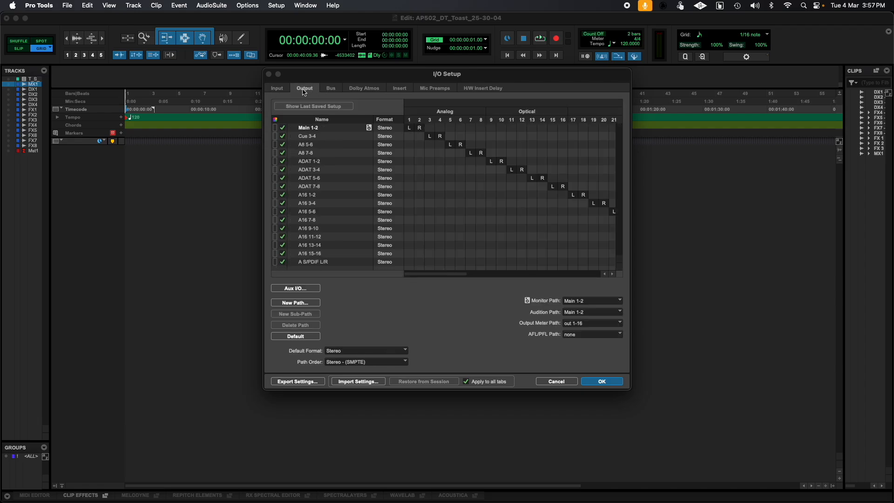
pyautogui.click(278, 89)
pyautogui.click(298, 89)
pyautogui.click(283, 89)
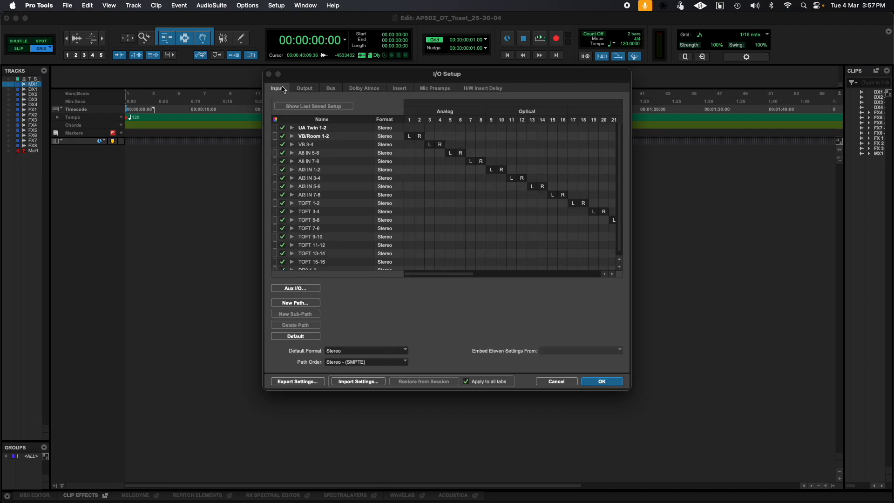
pyautogui.click(306, 89)
pyautogui.click(335, 89)
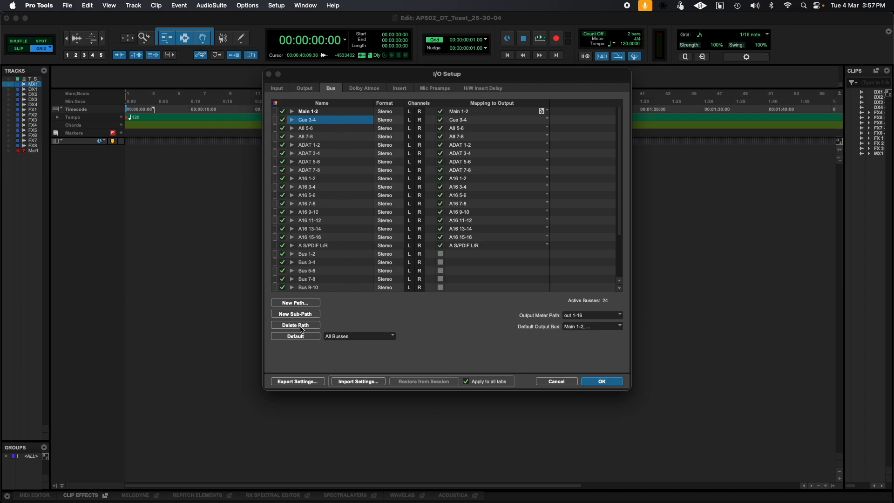
# Step: Import the Blackdoor 2024.pio I/O settings file and accept the I/O setup
pyautogui.click(346, 383)
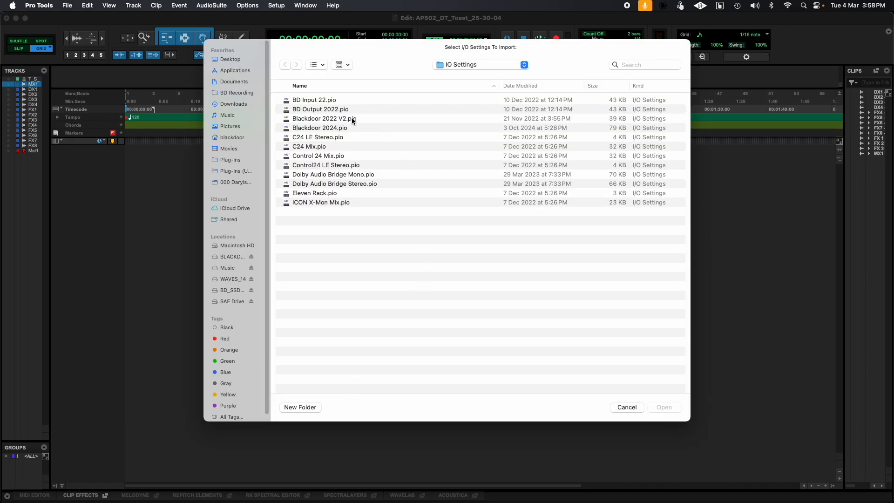
pyautogui.click(320, 126)
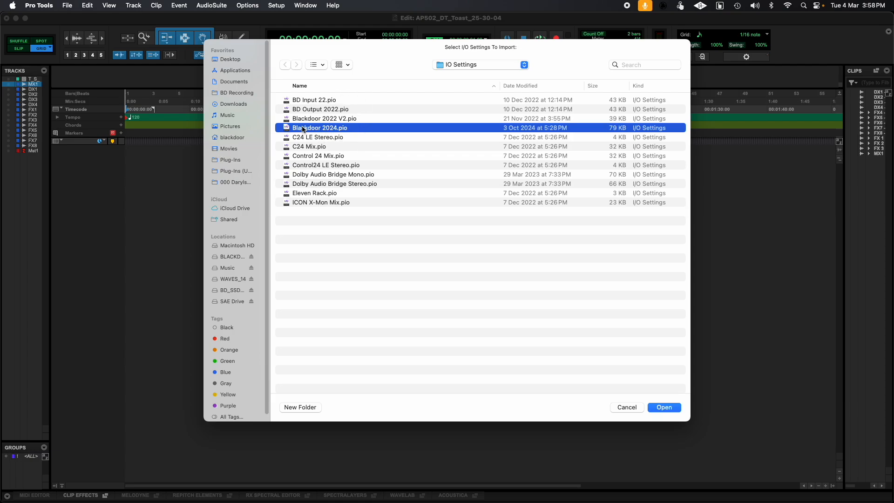
pyautogui.click(652, 408)
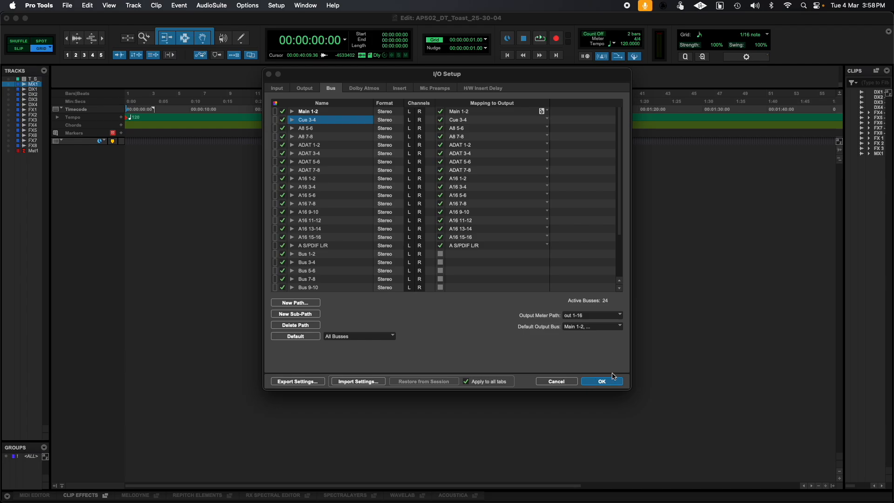
pyautogui.click(599, 378)
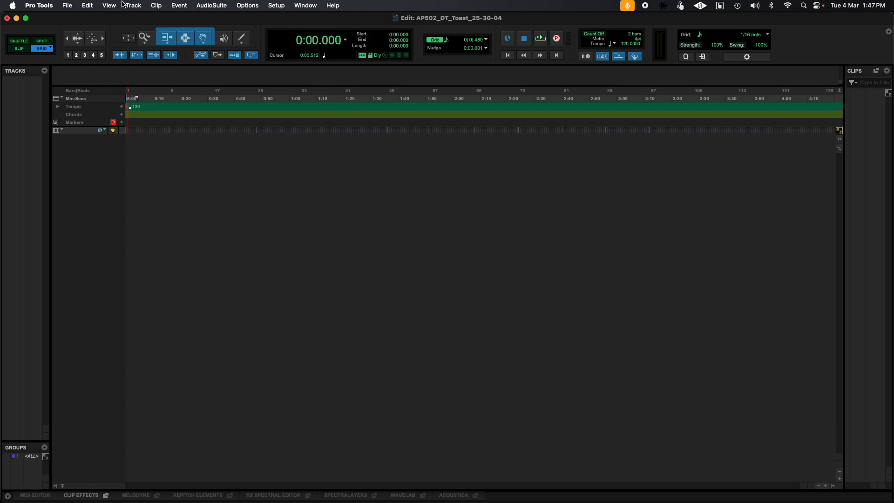
# Step: Create a click track and start and stop playback to test the metronome
pyautogui.click(136, 5)
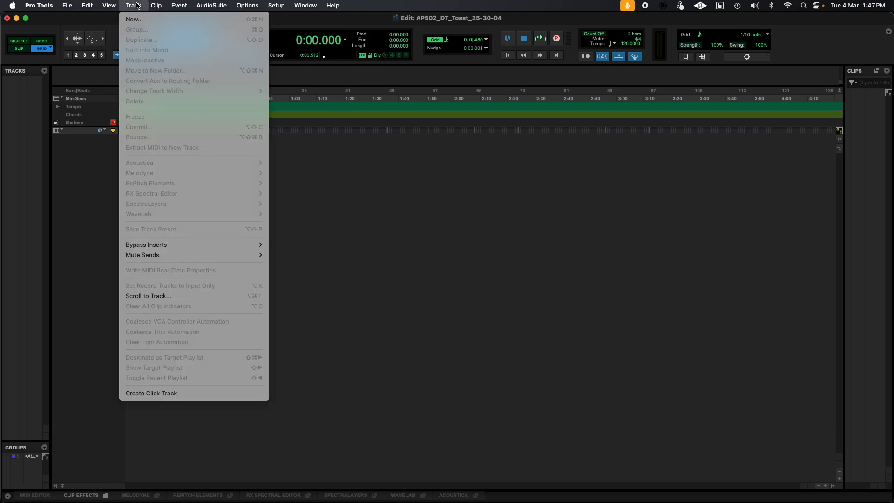
pyautogui.click(164, 393)
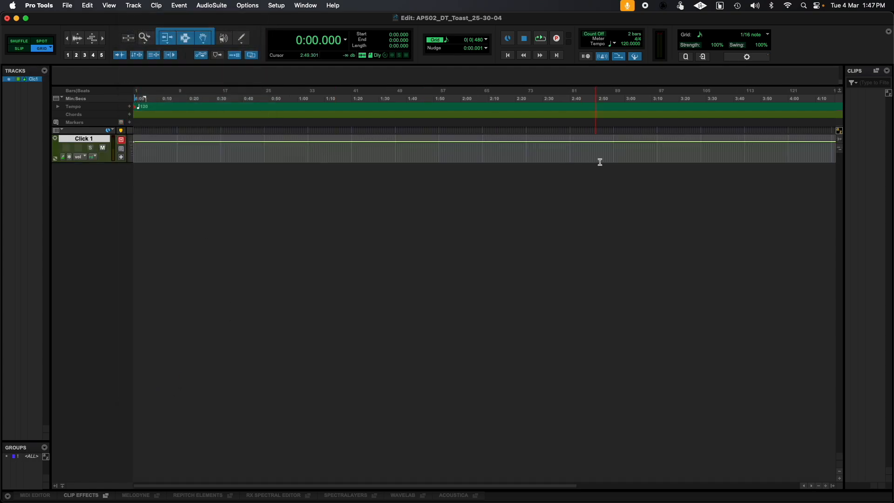
pyautogui.press('space')
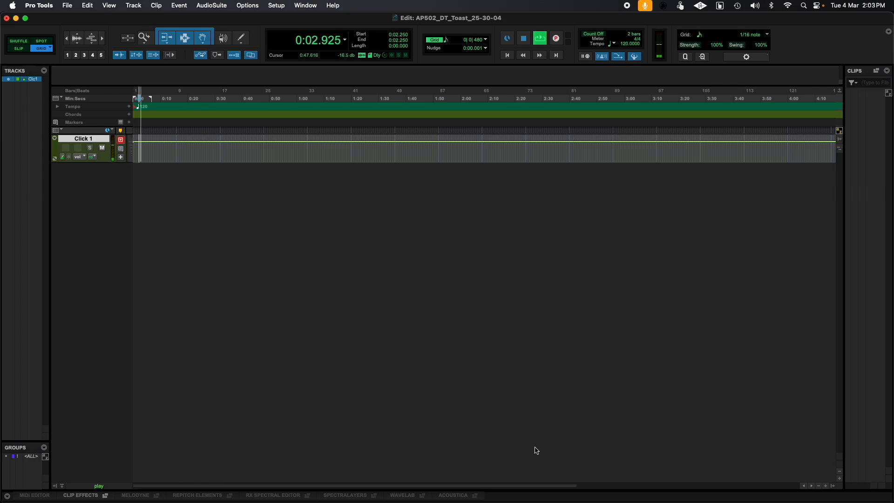
pyautogui.press('space')
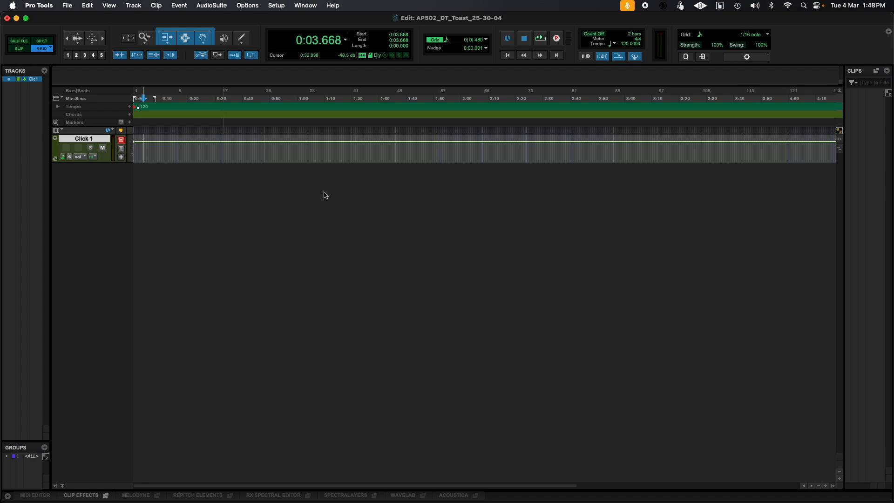
pyautogui.press('space')
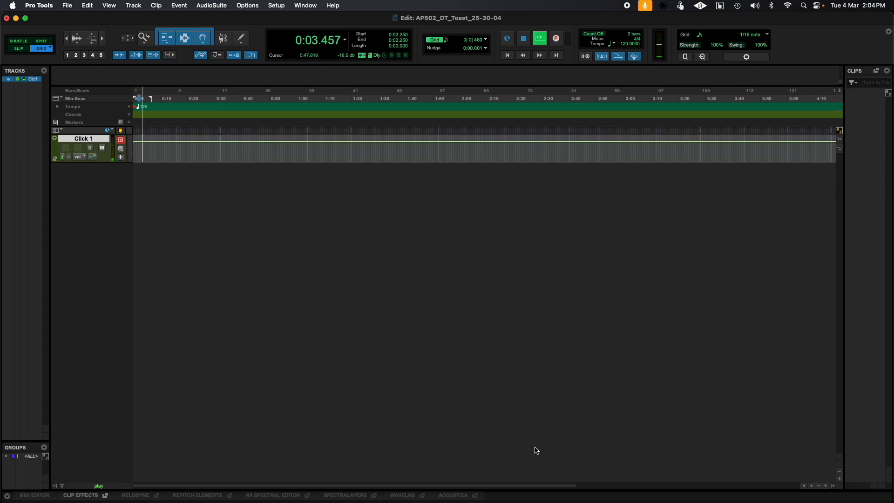
pyautogui.press('space')
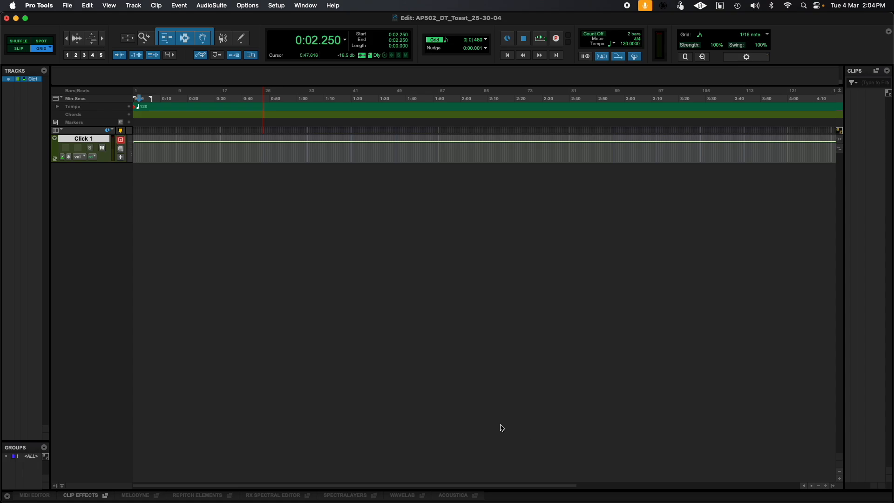
# Step: Delete the Click 1 track from the session
pyautogui.click(86, 139)
pyautogui.rightClick(87, 138)
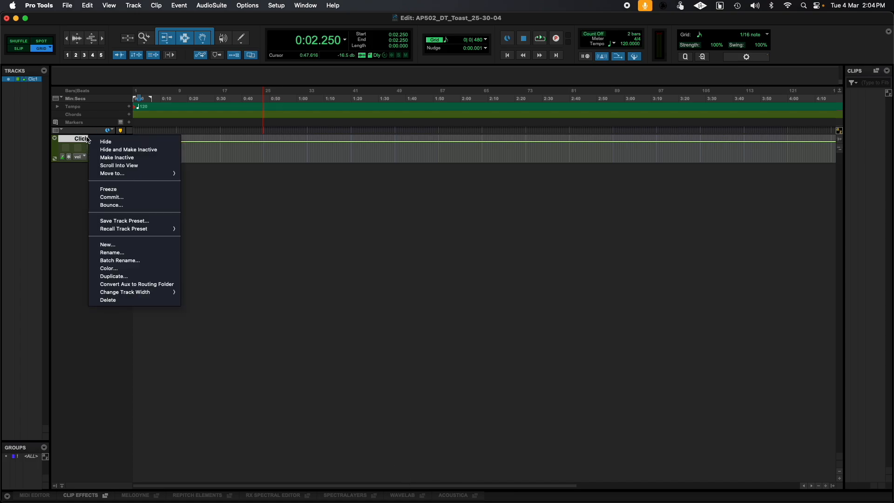
pyautogui.click(113, 301)
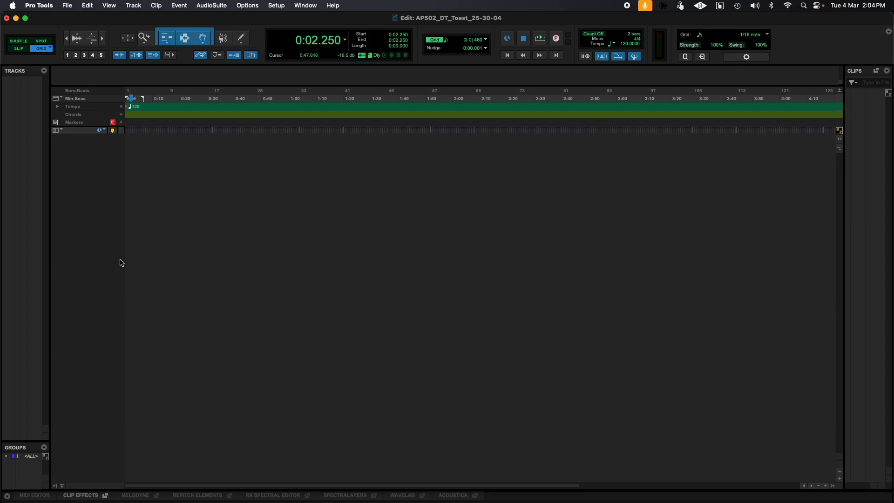
pyautogui.click(87, 5)
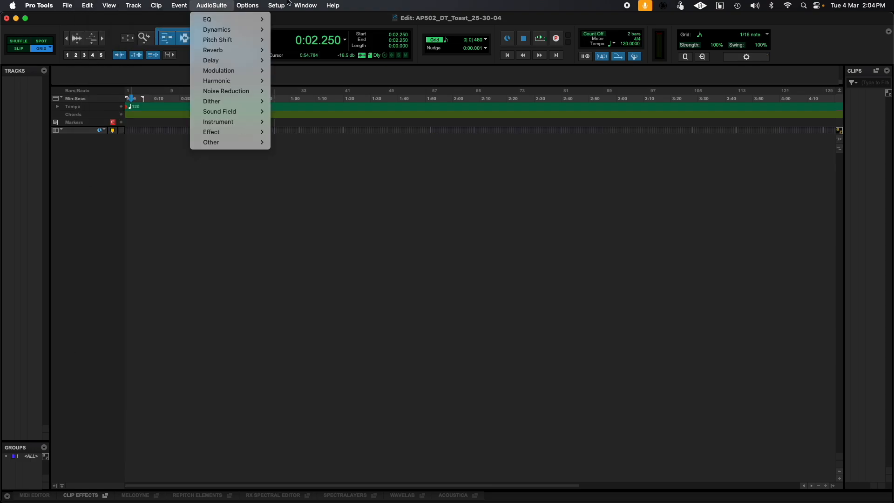
pyautogui.moveTo(276, 6)
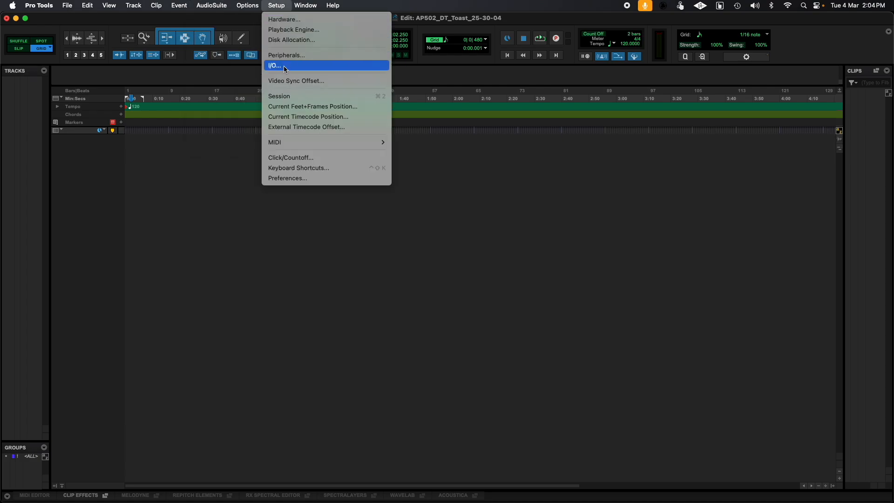
pyautogui.moveTo(247, 6)
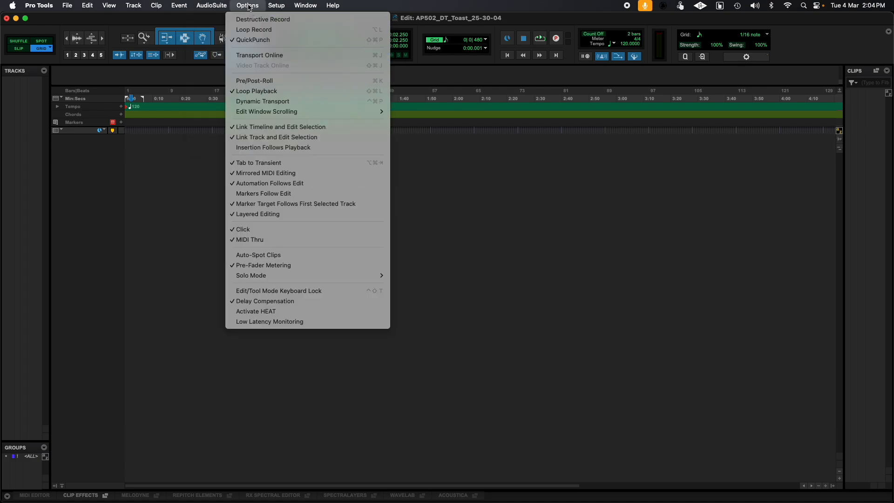
pyautogui.click(258, 41)
pyautogui.click(243, 4)
pyautogui.moveTo(313, 5)
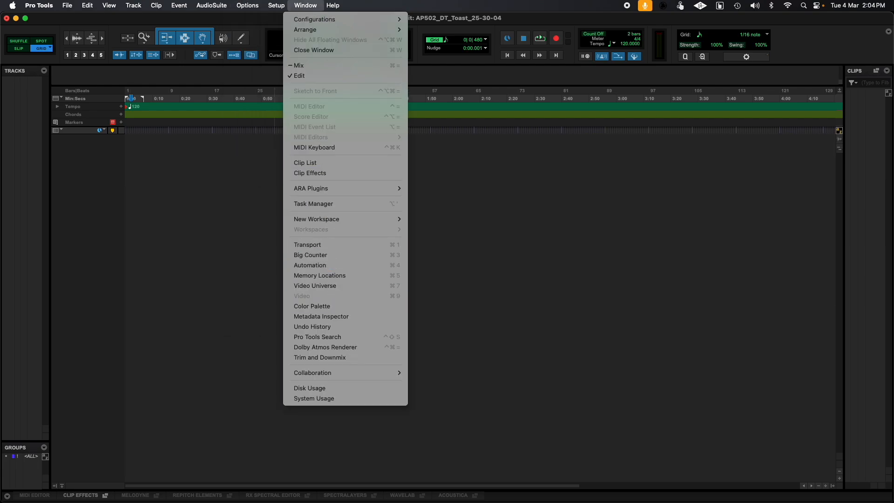
pyautogui.click(309, 10)
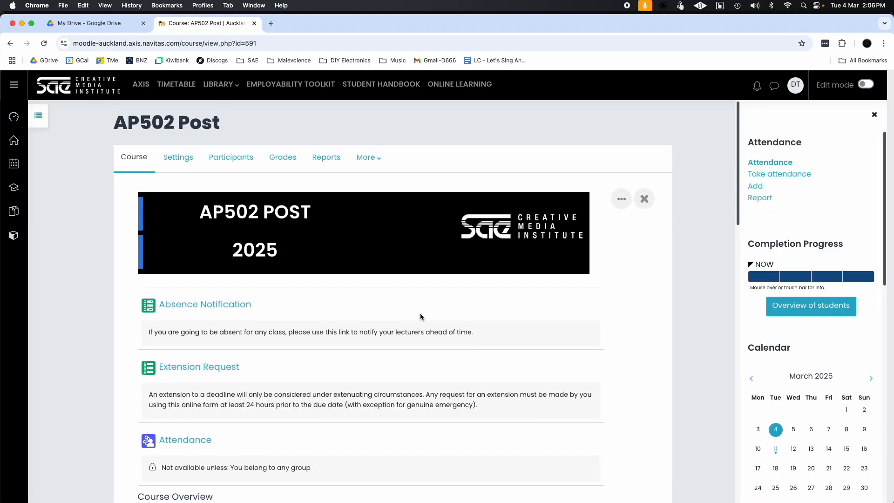
# Step: In Chrome, download AP502 Worksheet Media.zip from the Week 2 - Overview and Pro Tools 1 folder under the course's Class Slides/Files
pyautogui.click(653, 199)
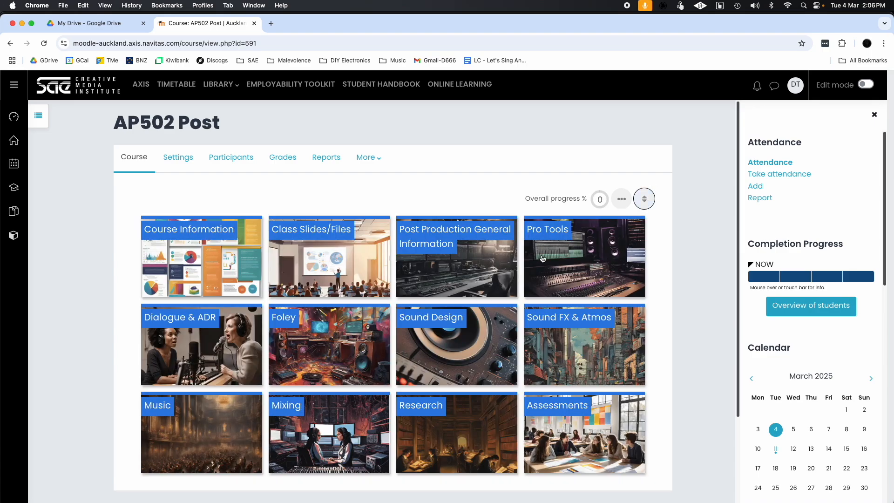
pyautogui.click(366, 267)
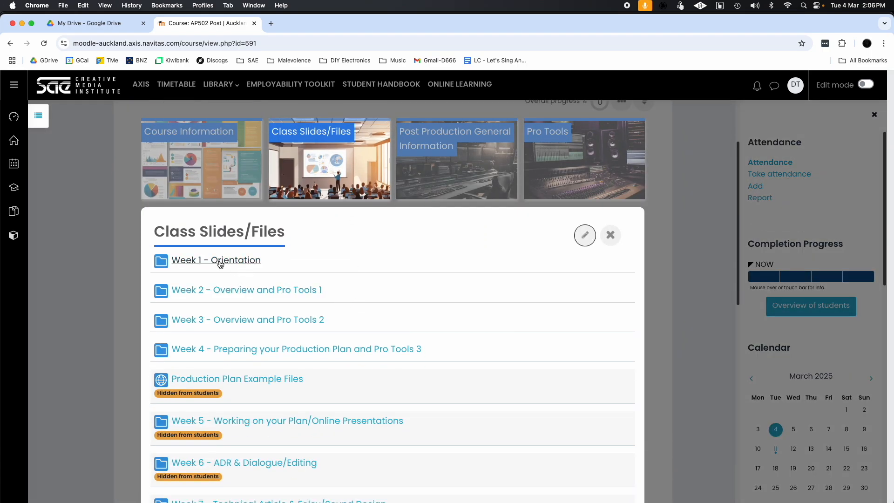
pyautogui.click(247, 290)
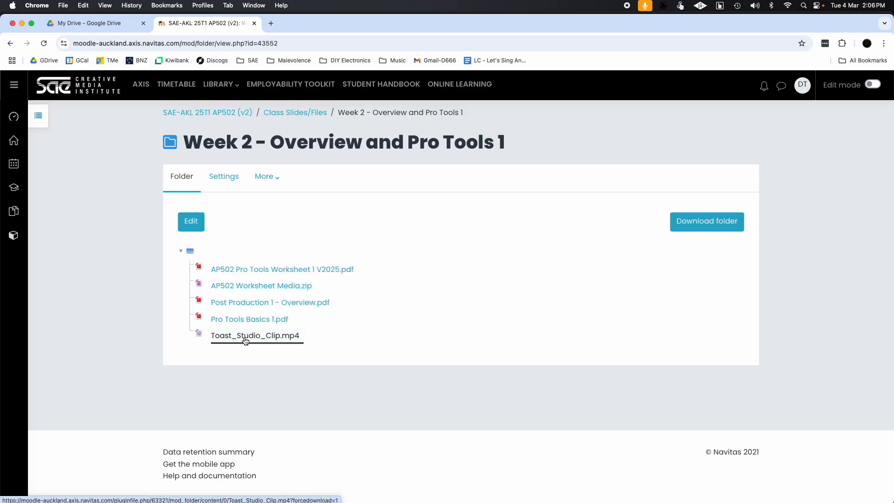
pyautogui.click(261, 286)
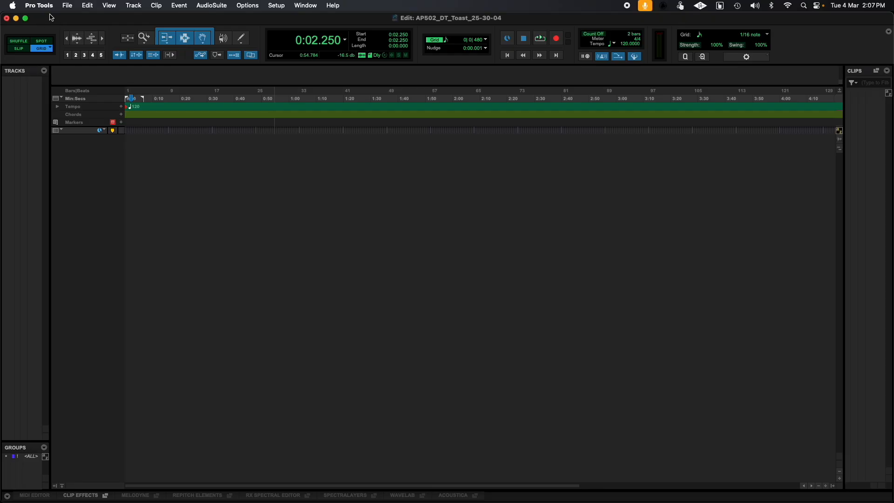
# Step: Hide Pro Tools, resize the Finder window and show the Downloads folder
pyautogui.click(39, 5)
pyautogui.click(56, 68)
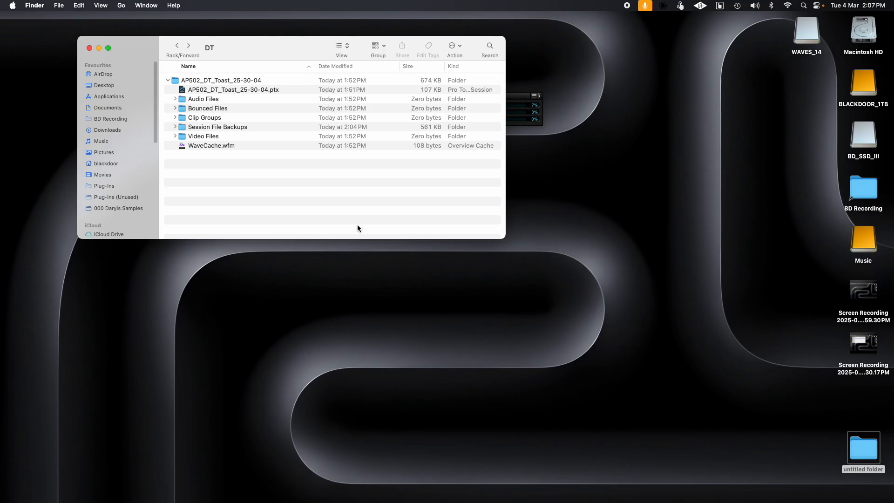
pyautogui.moveTo(504, 236); pyautogui.dragTo(521, 173)
pyautogui.click(122, 135)
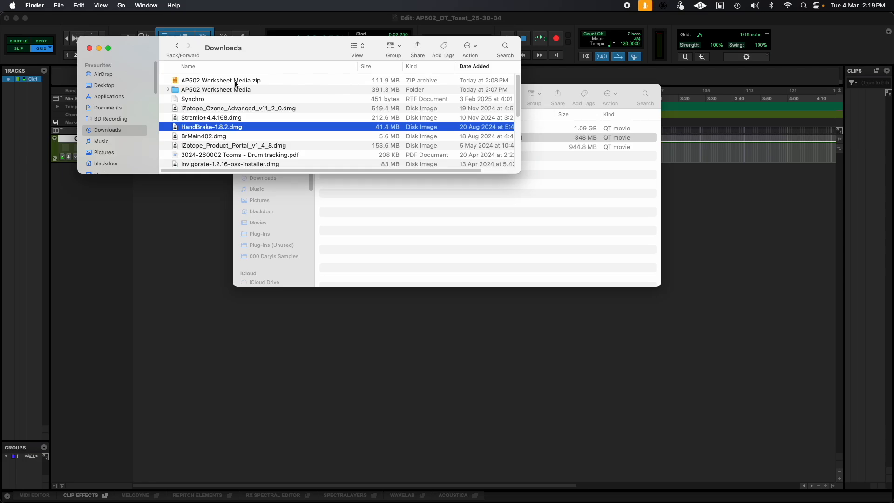
# Step: Open the AP502 Worksheet Media folder and select Toast_Studio_Clip.mp4
pyautogui.click(233, 91)
pyautogui.doubleClick(218, 92)
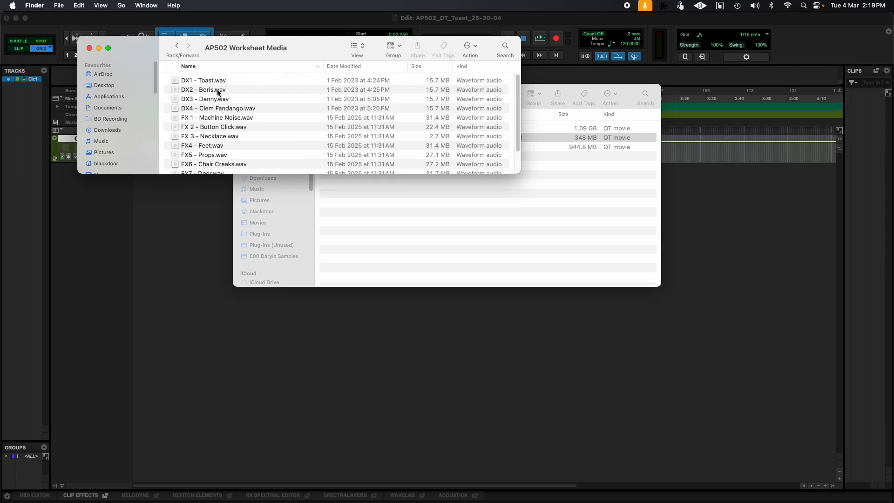
pyautogui.scroll(-3, 218, 91)
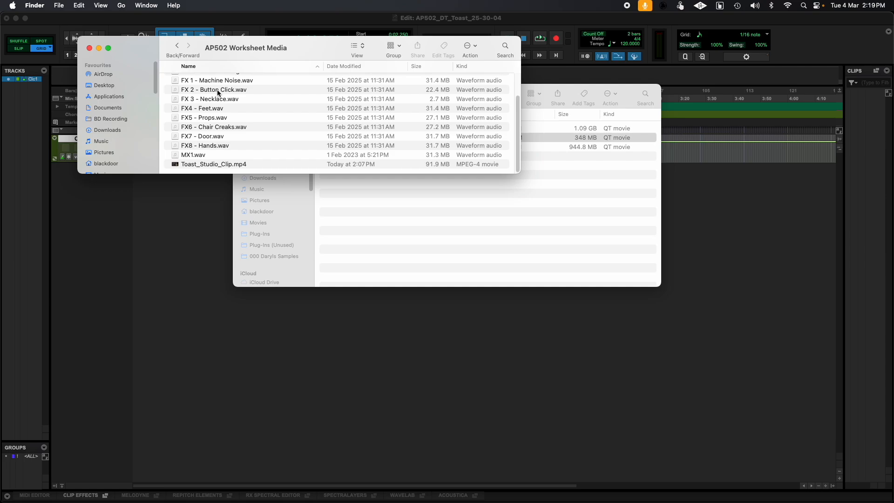
pyautogui.click(223, 164)
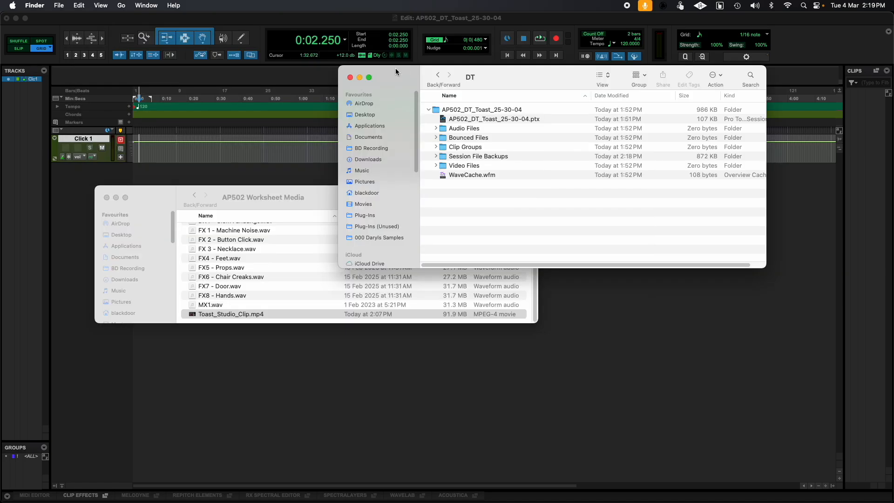
# Step: Try moving Toast_Studio_Clip.mp4 into the session's Video Files folder, and undo the move
pyautogui.click(276, 192)
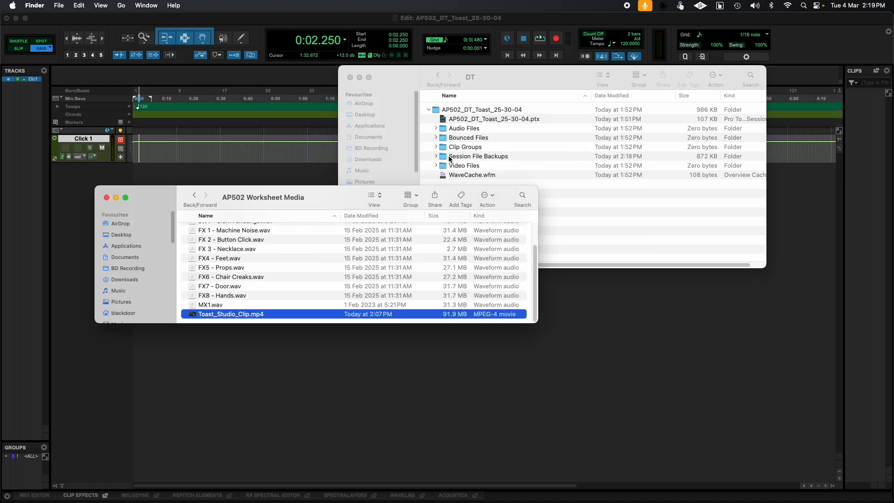
pyautogui.click(465, 100)
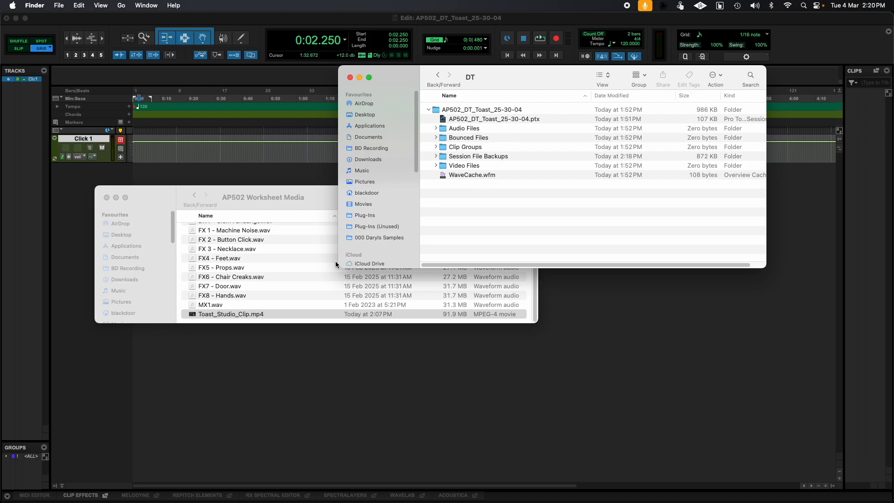
pyautogui.moveTo(235, 315); pyautogui.dragTo(469, 168)
pyautogui.press('super+z')
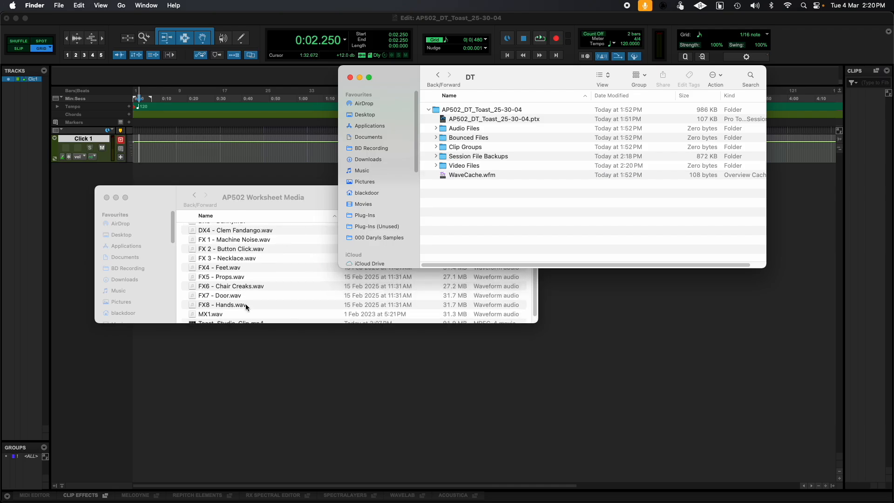
# Step: Copy Toast_Studio_Clip.mp4 from AP502 Worksheet Media into the session's Video Files folder
pyautogui.scroll(-1, 238, 321)
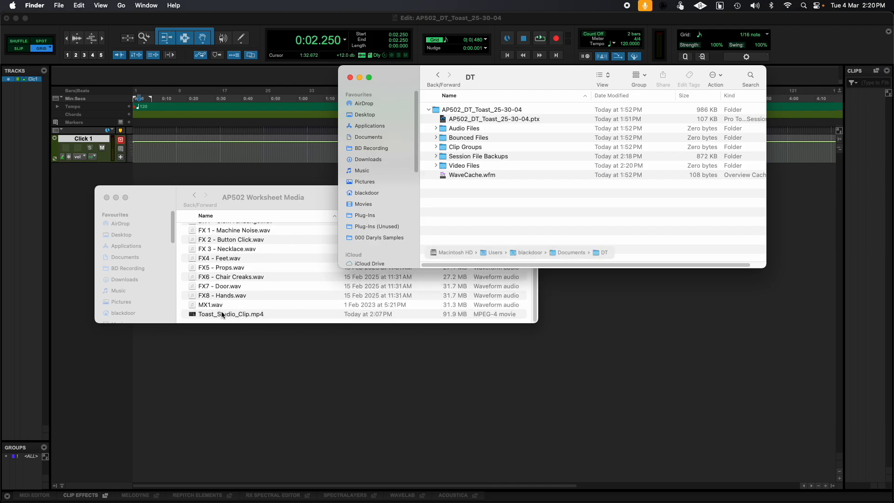
pyautogui.click(222, 316)
pyautogui.moveTo(222, 316); pyautogui.dragTo(470, 167)
pyautogui.click(469, 166)
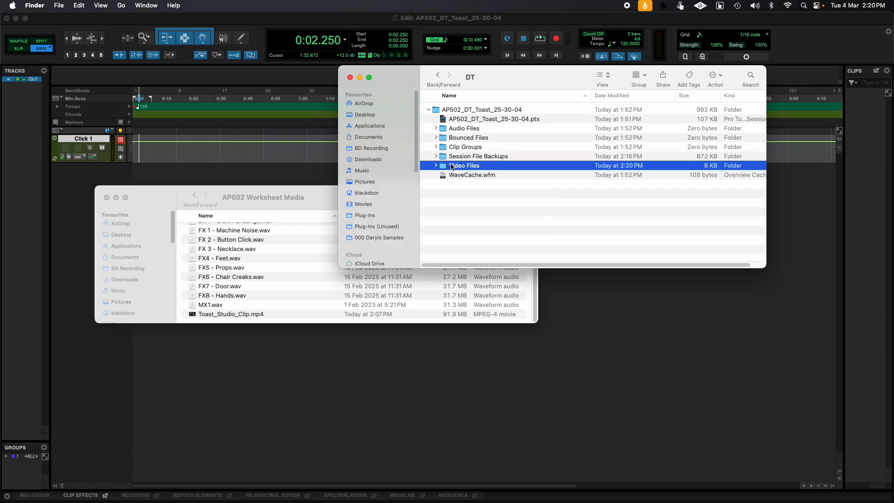
# Step: Examine the AP502_DT_Toast_25-30-04 session folder and the contents of its Video Files subfolder
pyautogui.click(435, 166)
pyautogui.click(435, 167)
pyautogui.click(428, 110)
pyautogui.moveTo(456, 109); pyautogui.dragTo(517, 112)
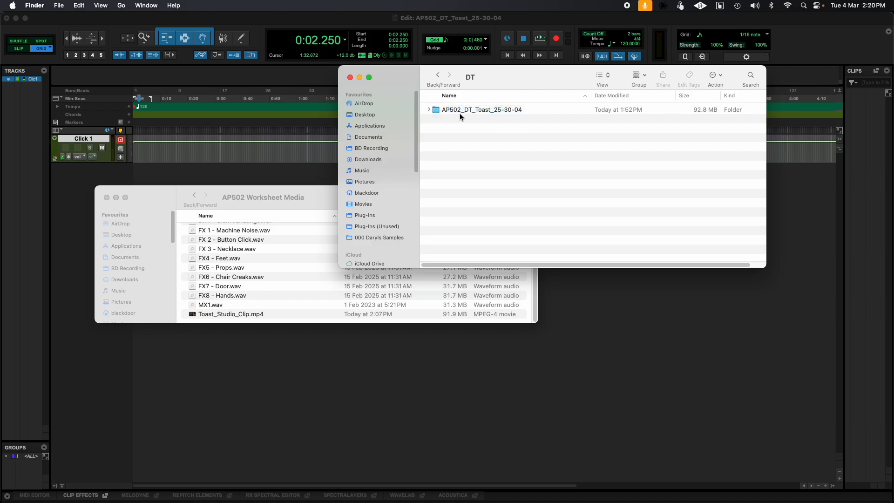
pyautogui.click(428, 110)
pyautogui.click(436, 166)
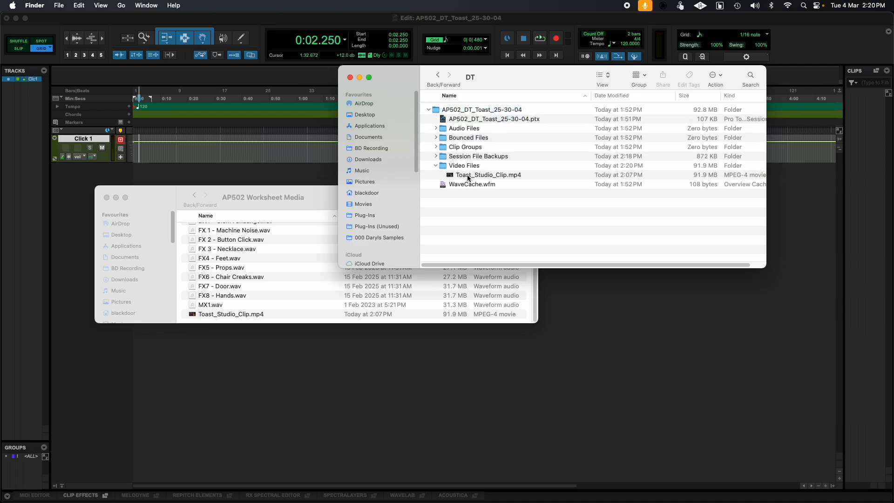
pyautogui.click(436, 165)
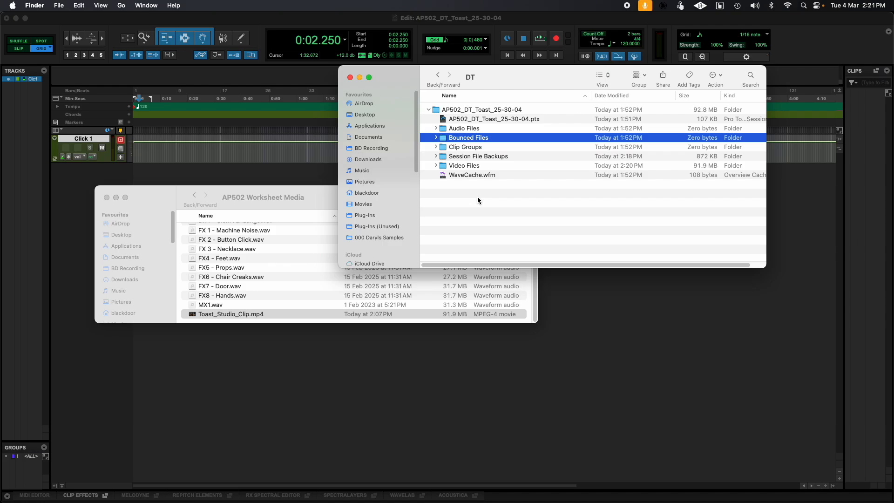
pyautogui.click(436, 165)
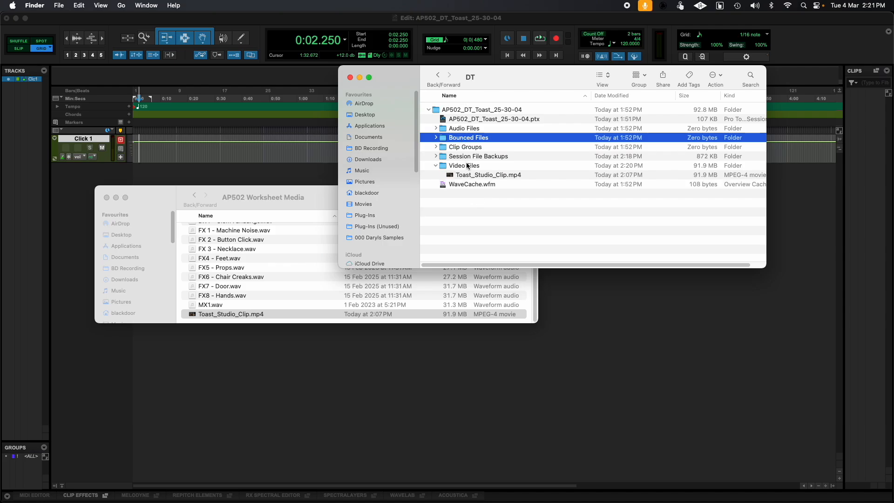
# Step: In Pro Tools, import Toast_Studio_Clip.mp4 from the Video Files folder at Session Start, without importing its audio
pyautogui.click(250, 21)
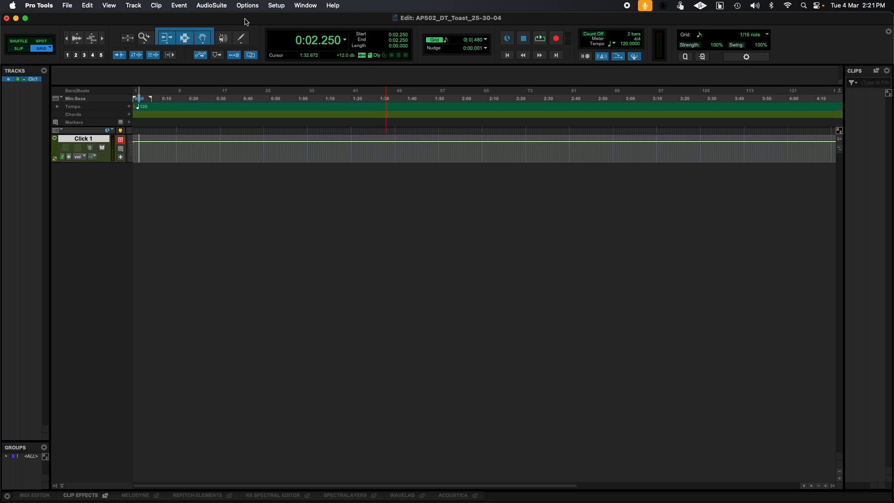
pyautogui.click(68, 5)
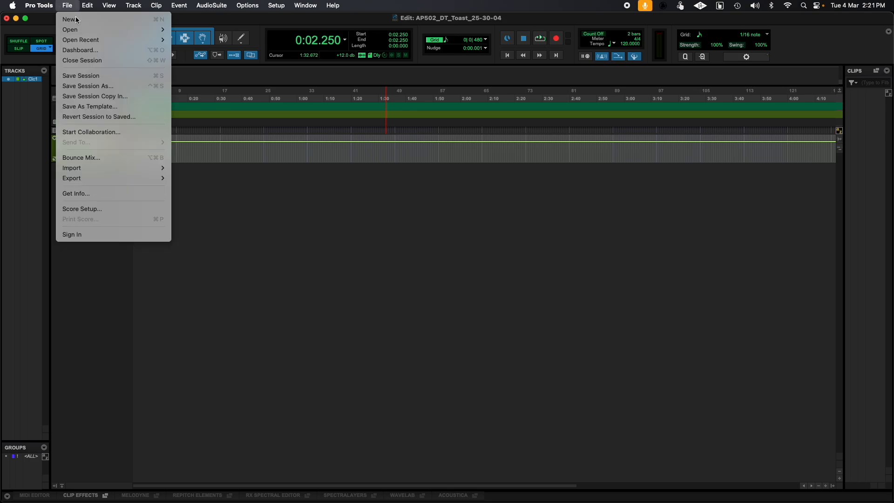
pyautogui.moveTo(102, 169)
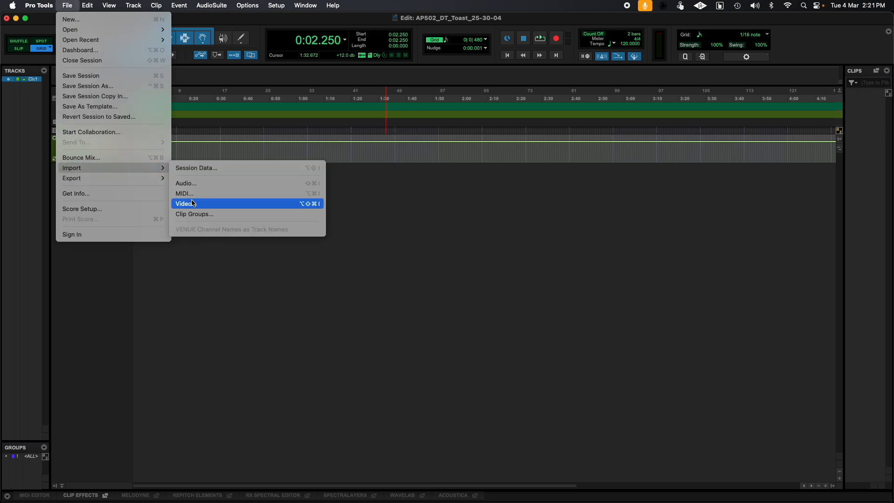
pyautogui.click(317, 205)
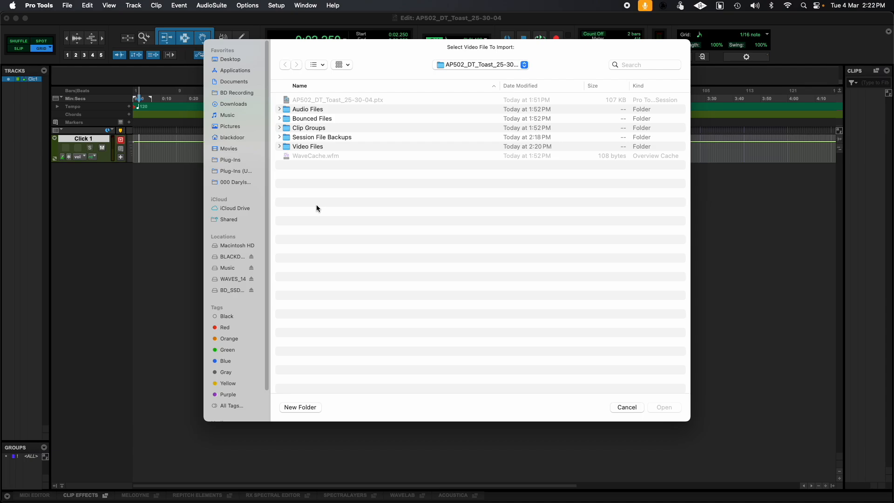
pyautogui.doubleClick(310, 148)
pyautogui.click(338, 101)
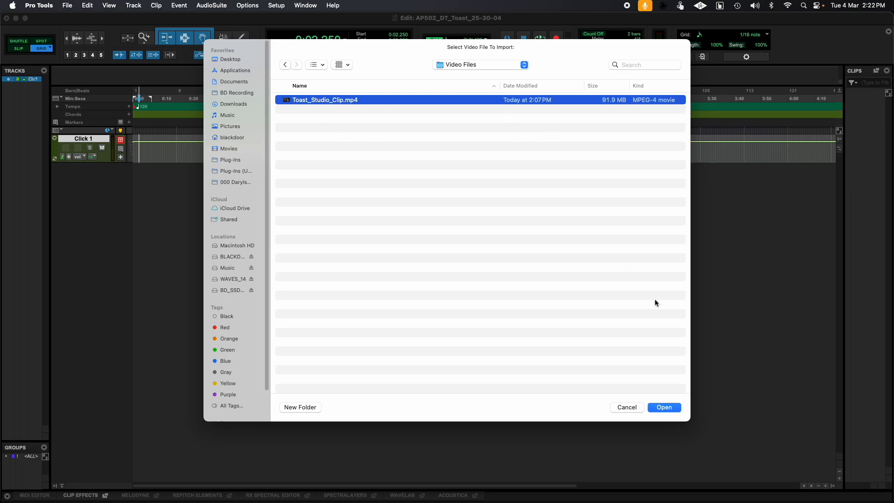
pyautogui.click(660, 408)
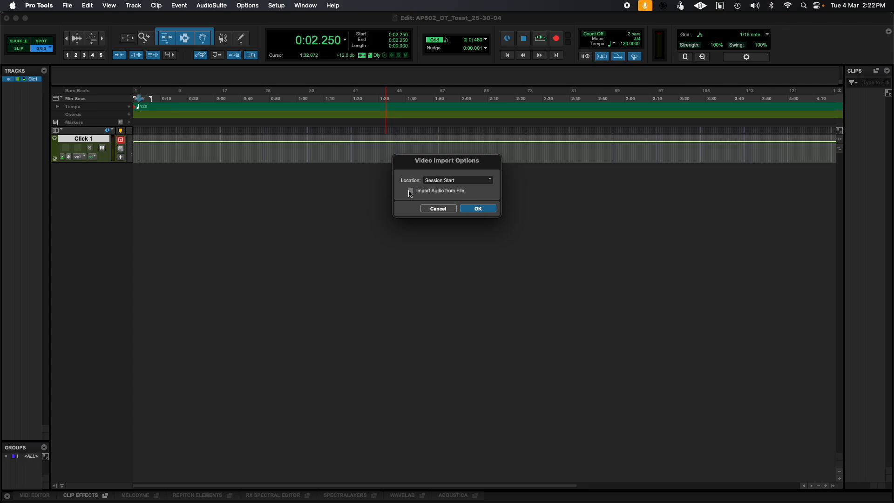
pyautogui.click(411, 191)
pyautogui.click(482, 209)
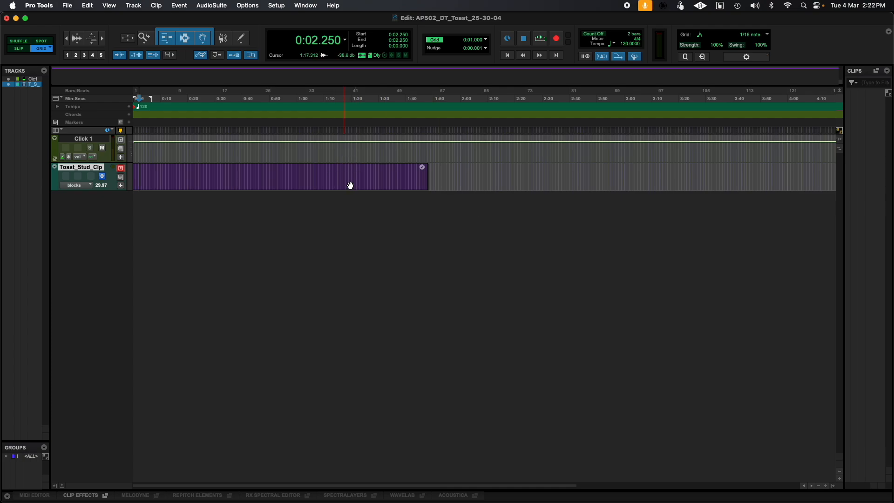
# Step: Keep the video track in blocks view and place it above the Click 1 track
pyautogui.click(88, 187)
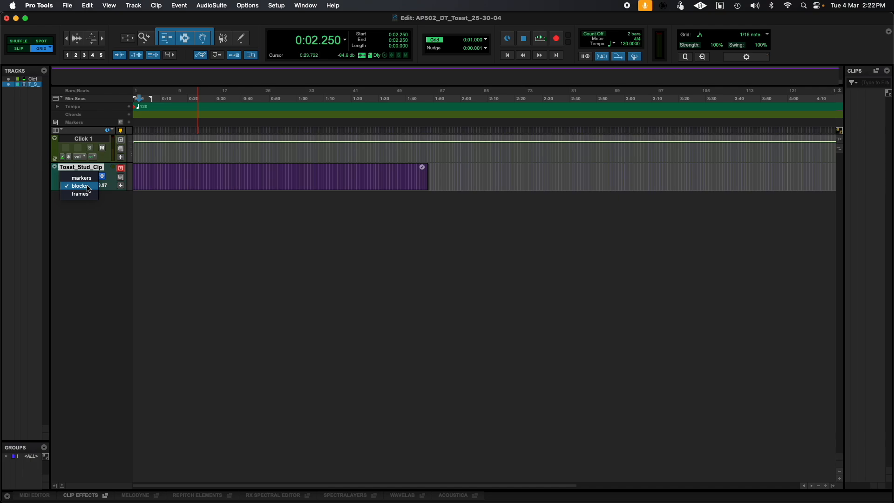
pyautogui.click(88, 187)
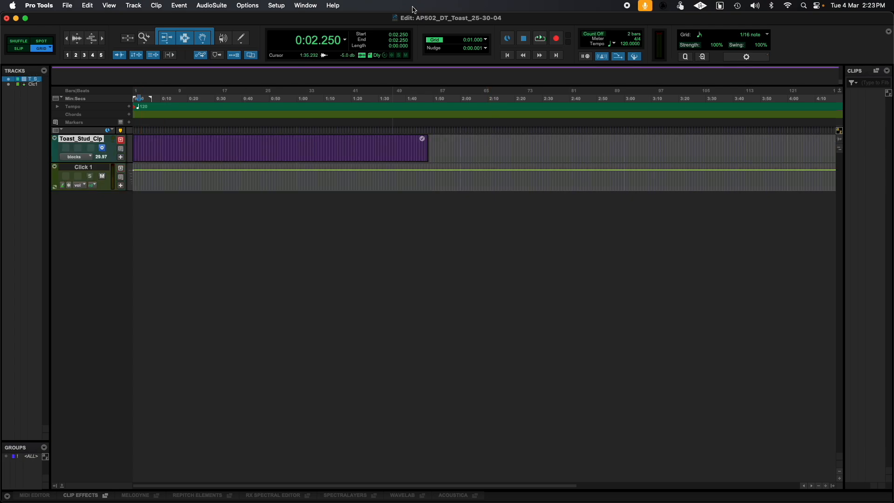
# Step: Show the video window, reduce it to Quarter Size, move it clear of the tracks, and play the session to check the picture
pyautogui.click(312, 7)
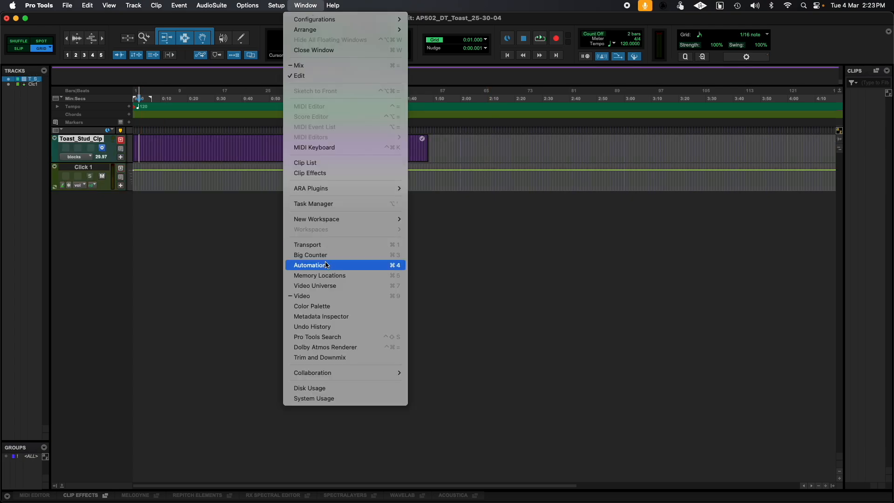
pyautogui.click(324, 298)
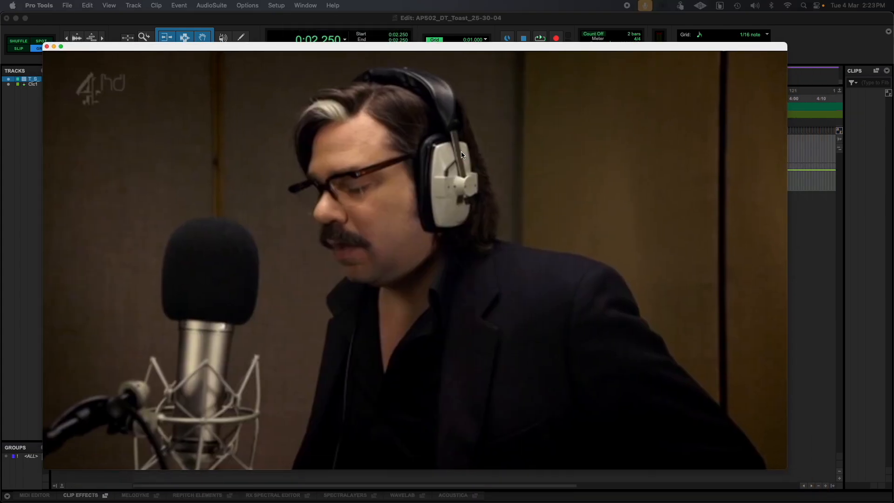
pyautogui.rightClick(462, 156)
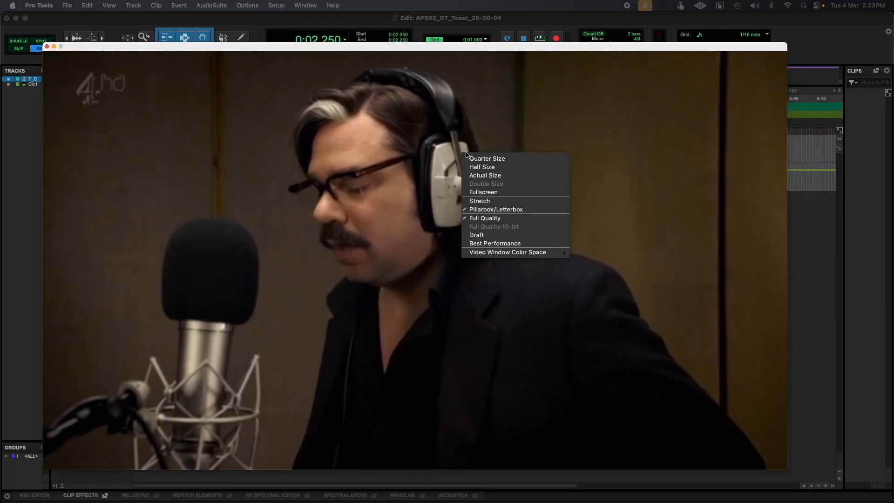
pyautogui.click(489, 167)
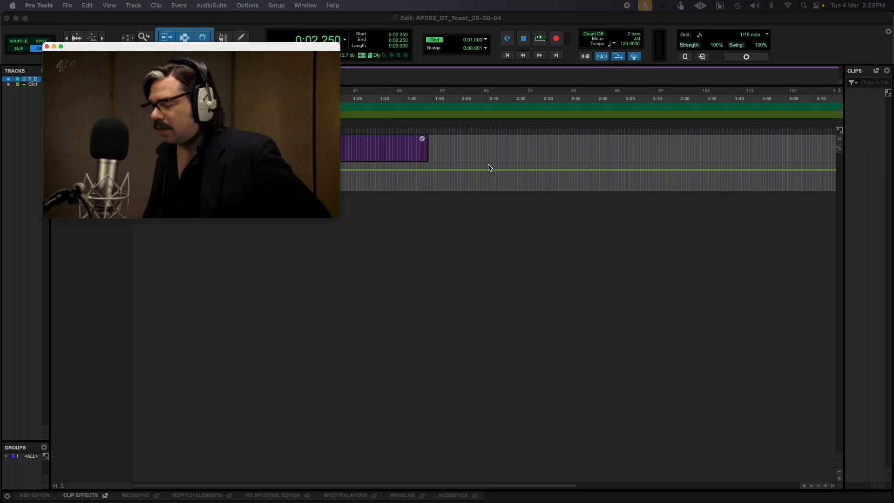
pyautogui.rightClick(248, 106)
pyautogui.click(262, 112)
pyautogui.moveTo(169, 46); pyautogui.dragTo(133, 375)
pyautogui.press('space')
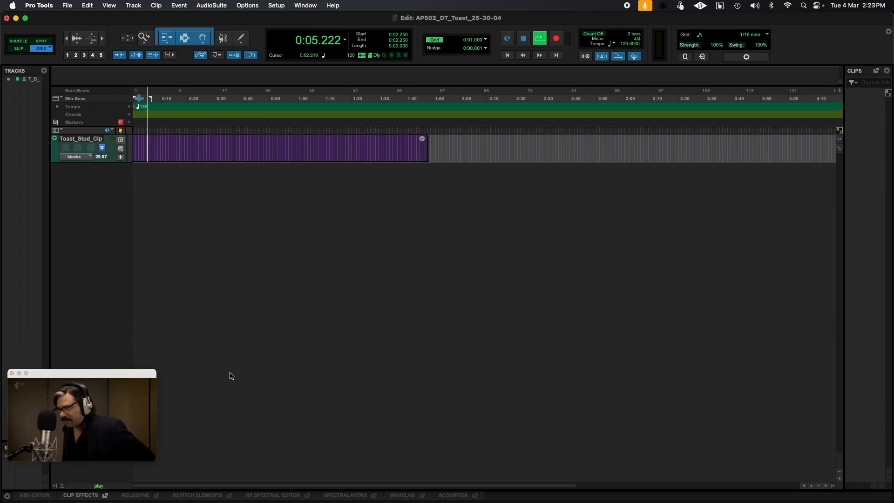
pyautogui.press('space')
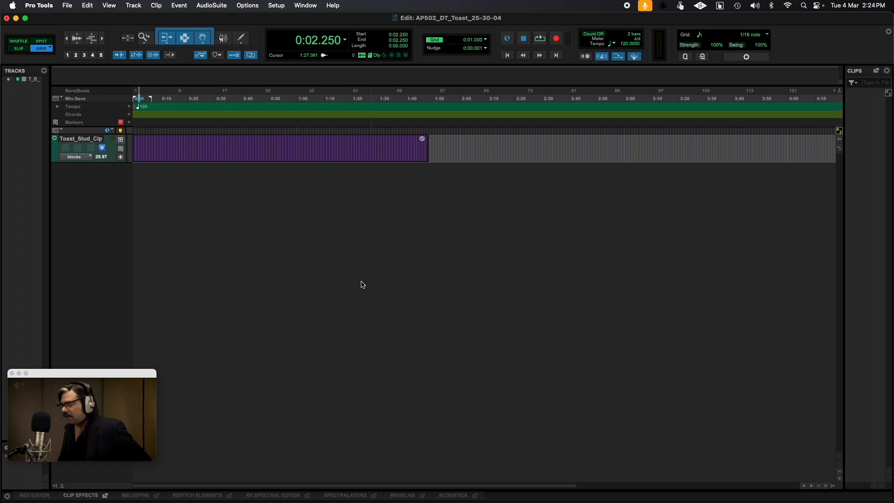
# Step: Begin creating new tracks with the format Mono, the type Audio Track and the timebase Samples
pyautogui.press('super+shift+n')
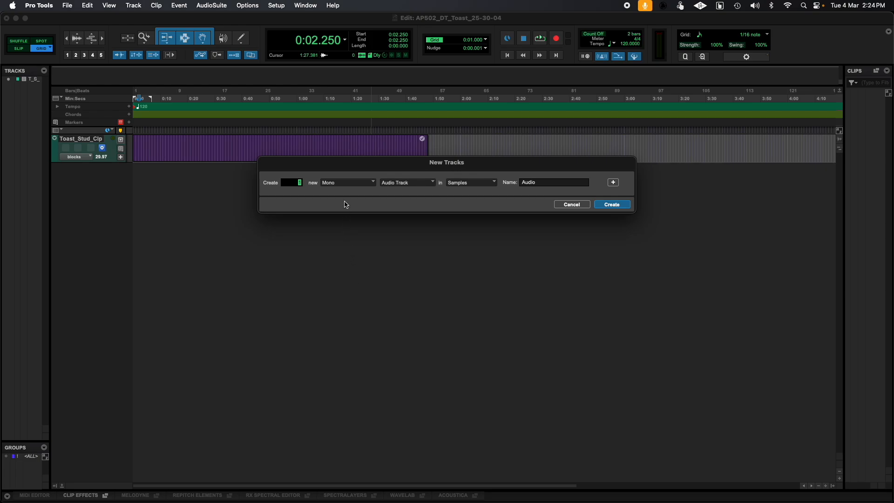
pyautogui.click(574, 205)
pyautogui.click(142, 6)
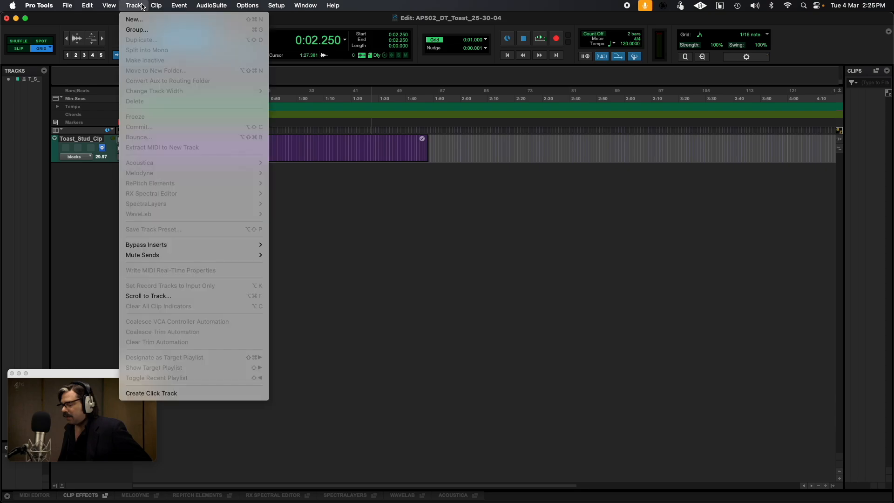
pyautogui.click(251, 20)
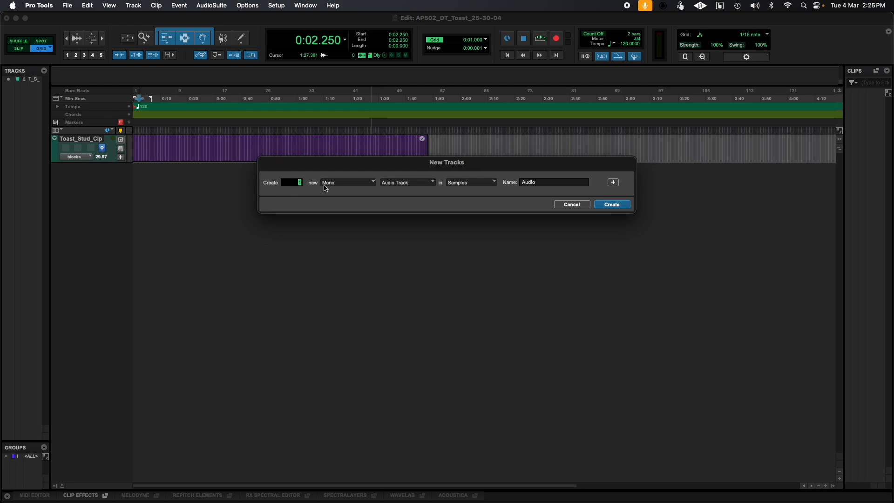
pyautogui.click(350, 185)
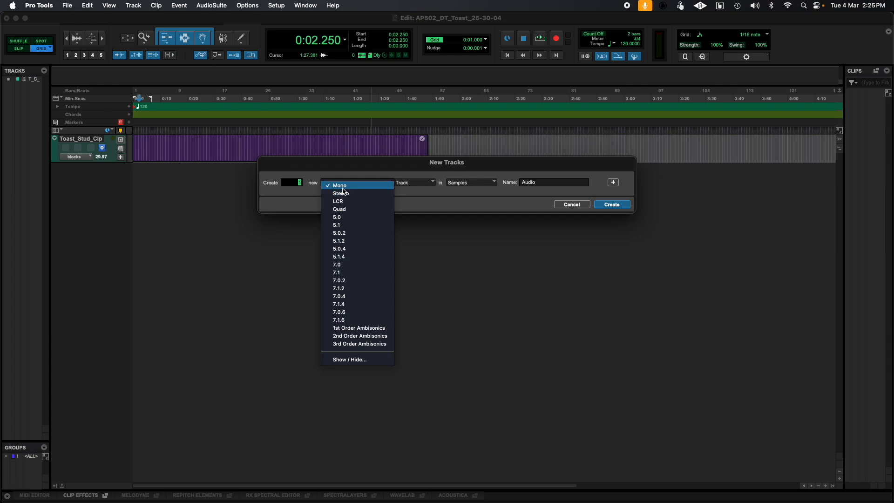
pyautogui.press('Escape')
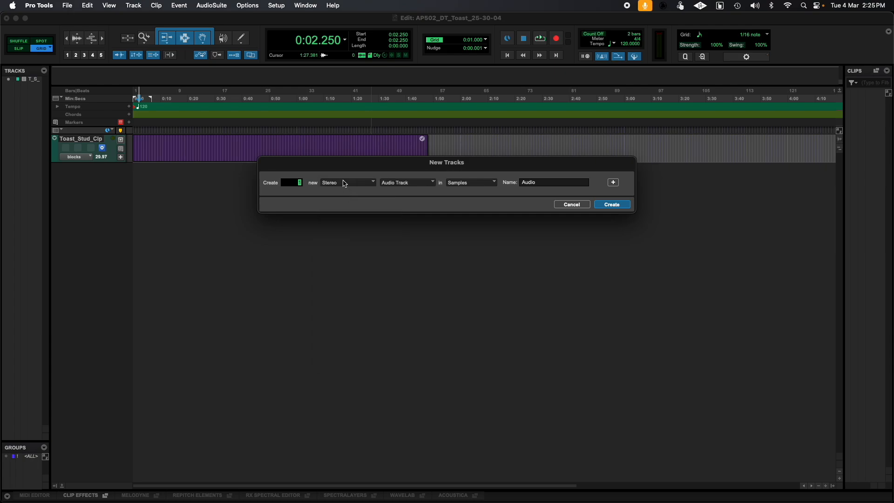
pyautogui.click(396, 182)
pyautogui.click(396, 184)
pyautogui.click(399, 185)
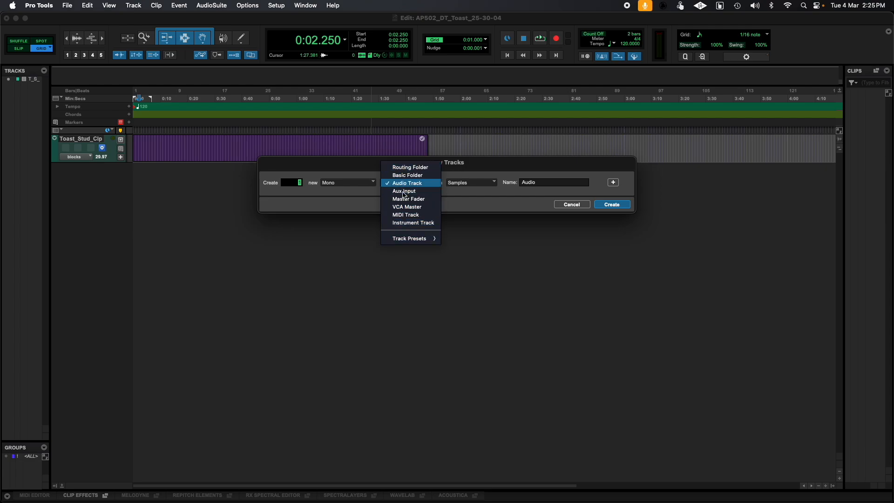
pyautogui.click(453, 205)
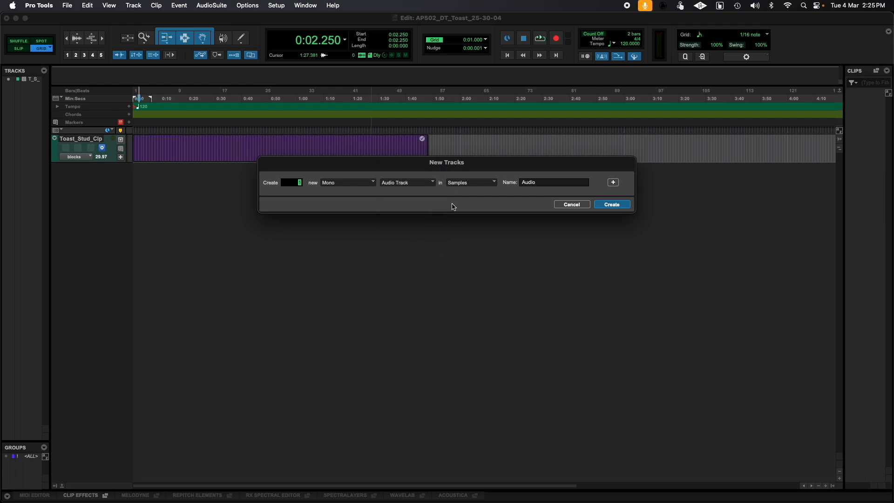
pyautogui.click(469, 183)
pyautogui.click(474, 186)
# Step: Name the new mono audio tracks DX and set their quantity to 4
pyautogui.doubleClick(546, 183)
pyautogui.write('DX')
pyautogui.doubleClick(293, 185)
pyautogui.write('4')
# Step: Add one stereo Master Fader named Master to the new track list and create all the tracks
pyautogui.click(614, 183)
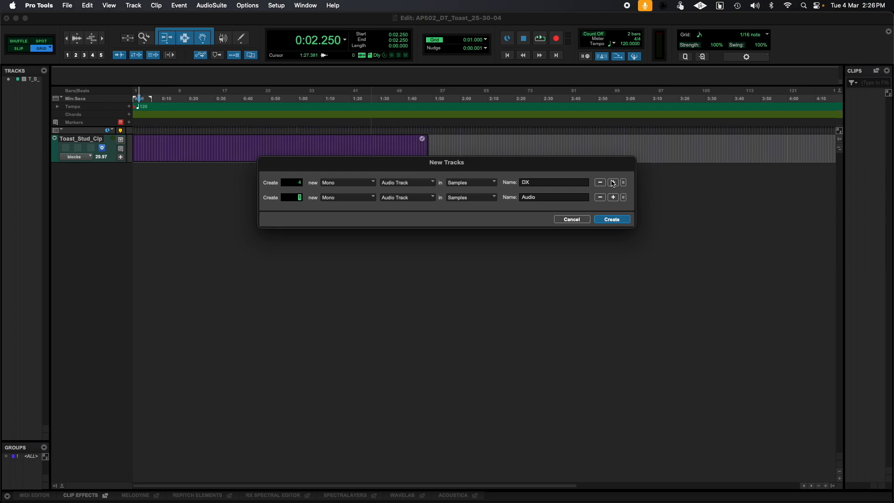
pyautogui.click(361, 199)
pyautogui.click(361, 200)
pyautogui.click(407, 198)
pyautogui.click(402, 213)
pyautogui.click(351, 201)
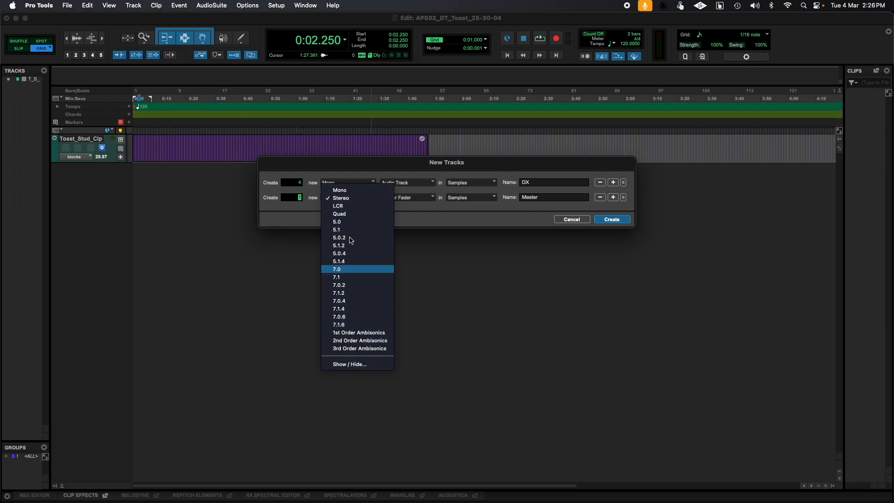
pyautogui.click(347, 168)
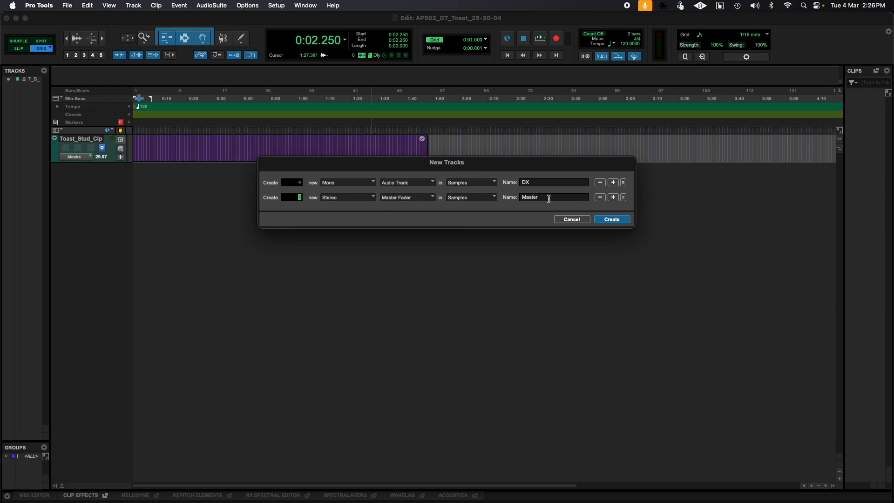
pyautogui.click(618, 221)
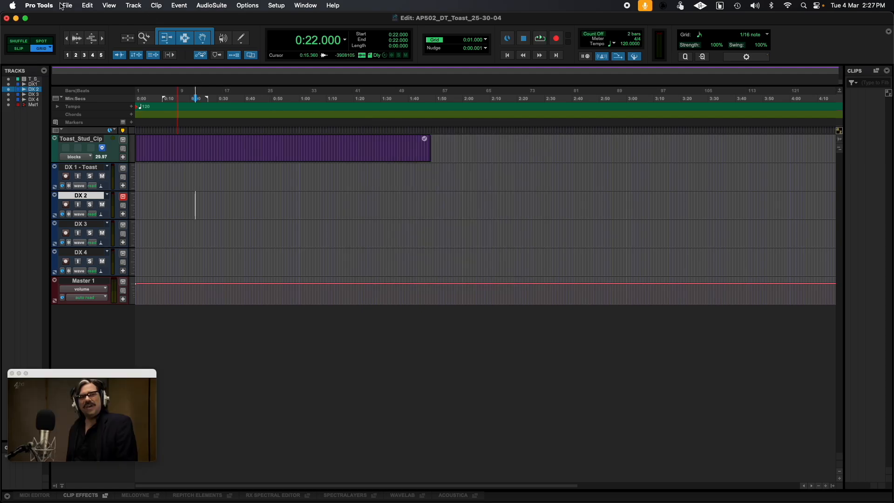
# Step: Start an audio import and mark DX1 - Toast, DX2 - Boris, DX3 - Danny and DX4 - Clem Fandango to be copied from AP502 Worksheet Media
pyautogui.click(67, 5)
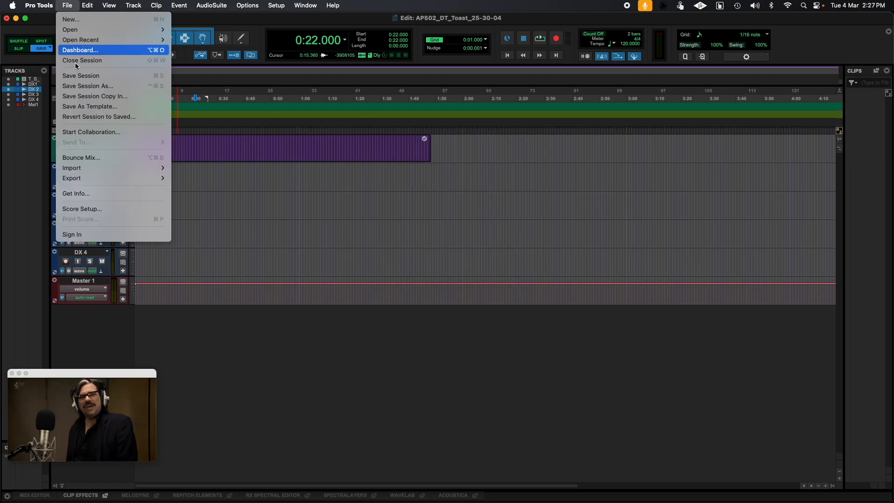
pyautogui.moveTo(87, 168)
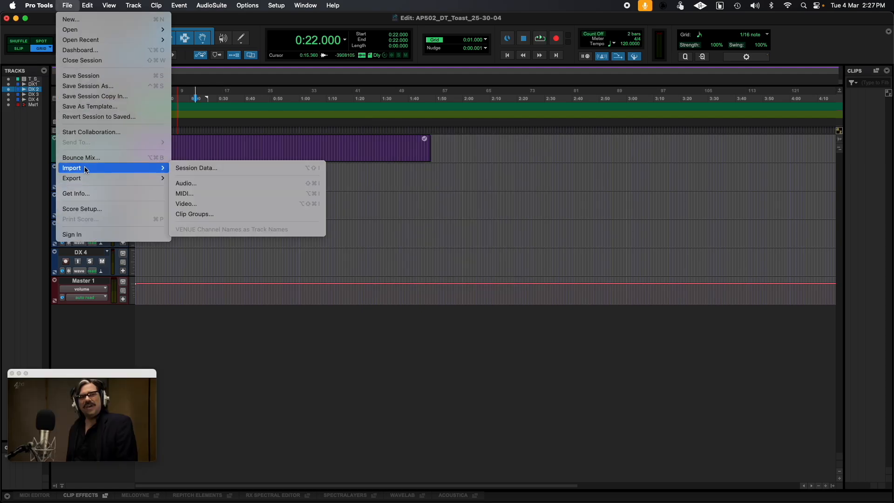
pyautogui.click(204, 184)
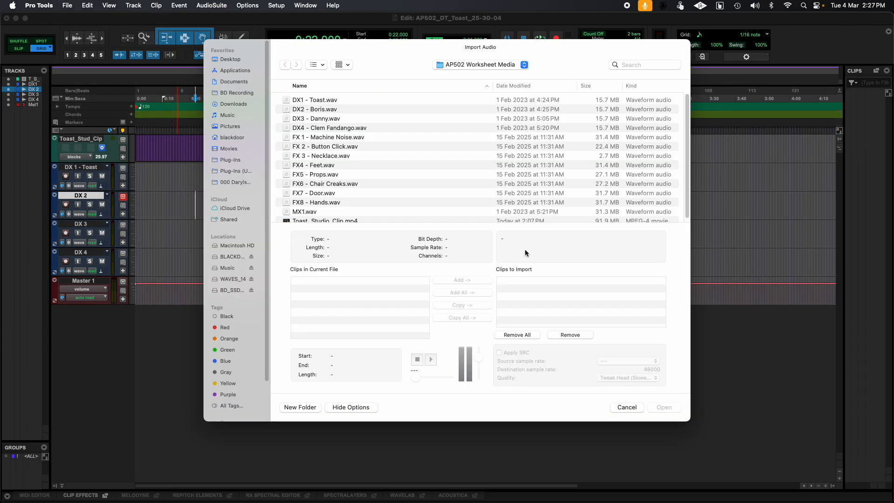
pyautogui.click(321, 100)
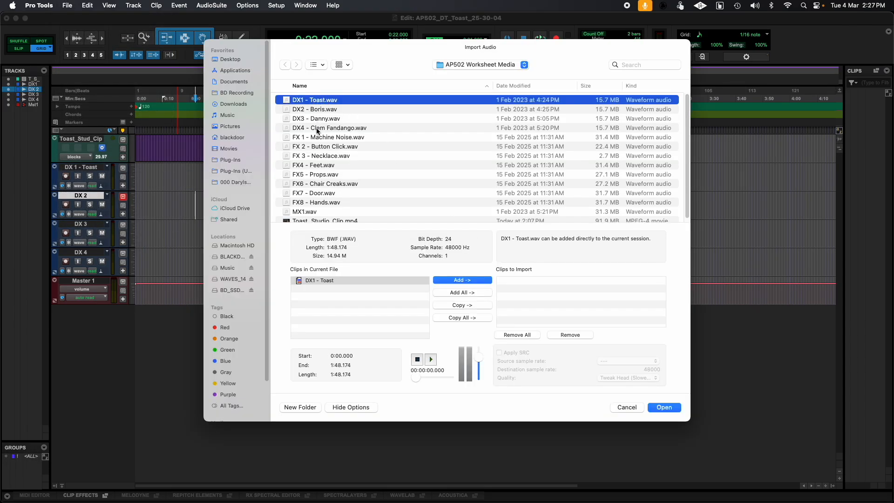
pyautogui.keyDown('shift'); pyautogui.click(319, 129); pyautogui.keyUp('shift')
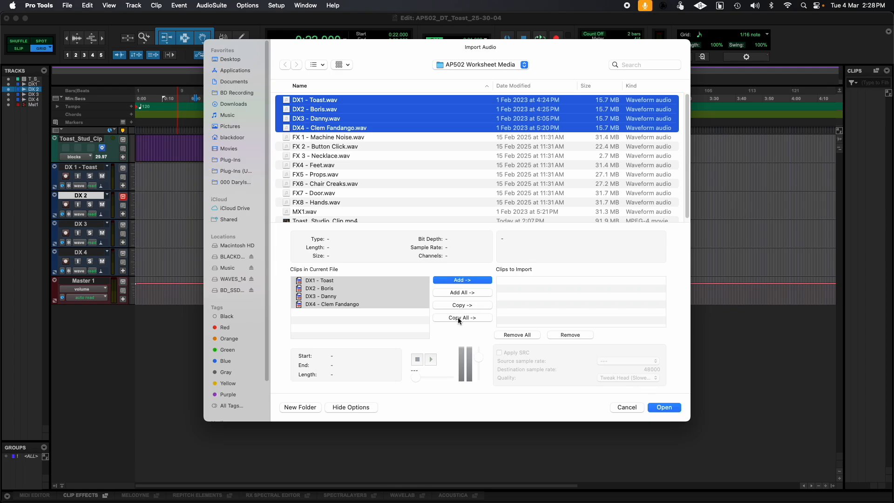
pyautogui.click(459, 320)
# Step: Copy the imported dialogue files into the session's Audio Files folder with the Clip List as destination
pyautogui.click(665, 408)
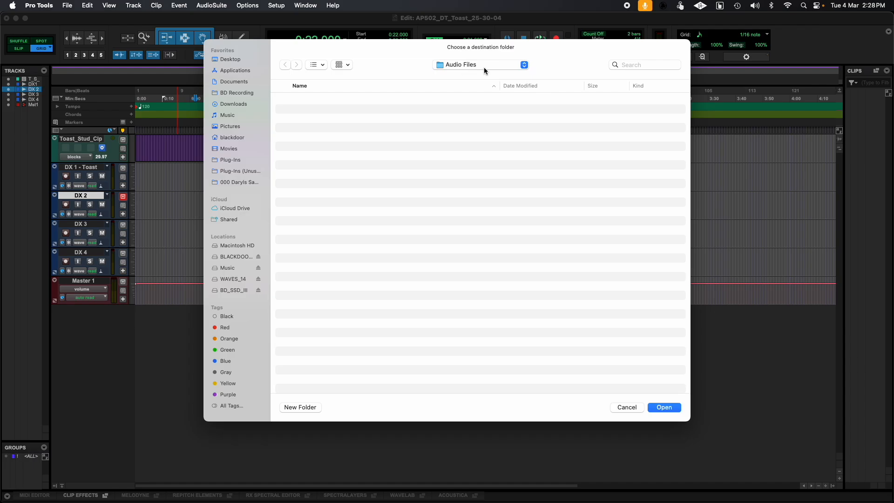
pyautogui.click(665, 407)
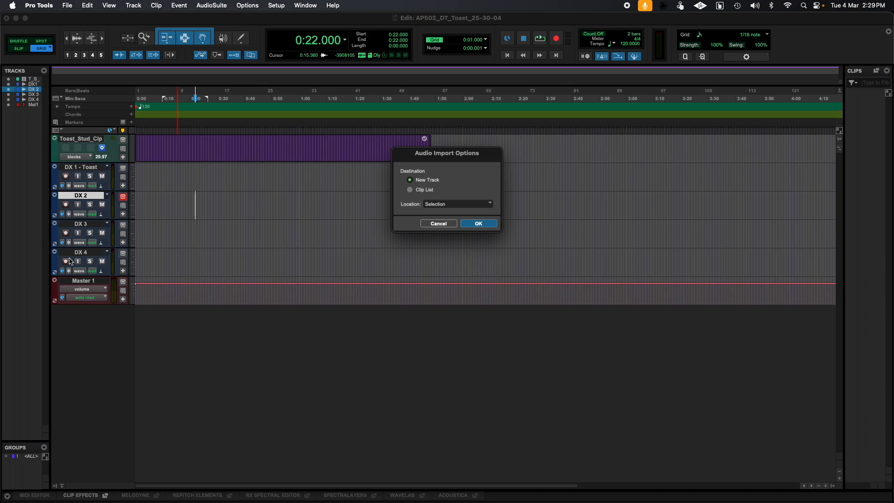
pyautogui.click(428, 191)
pyautogui.click(487, 224)
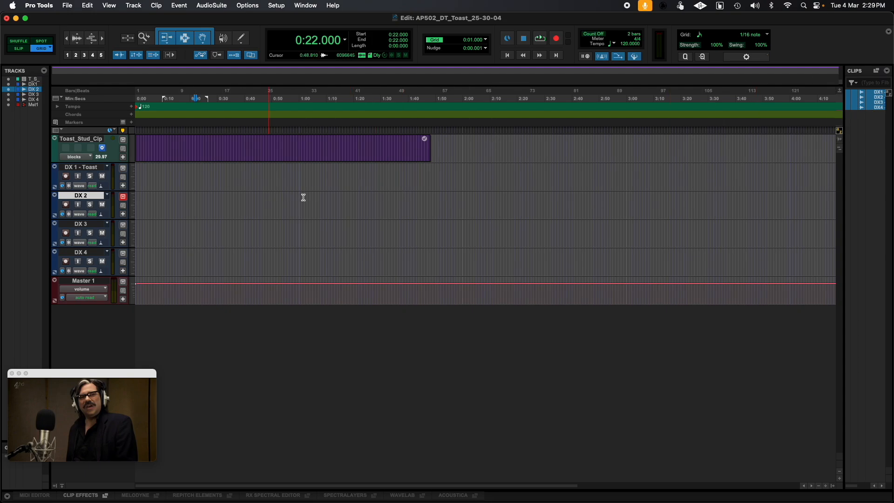
# Step: Place the four DX clips on tracks DX 1 to DX 4 at the session start and display clip names
pyautogui.moveTo(870, 93); pyautogui.dragTo(124, 185)
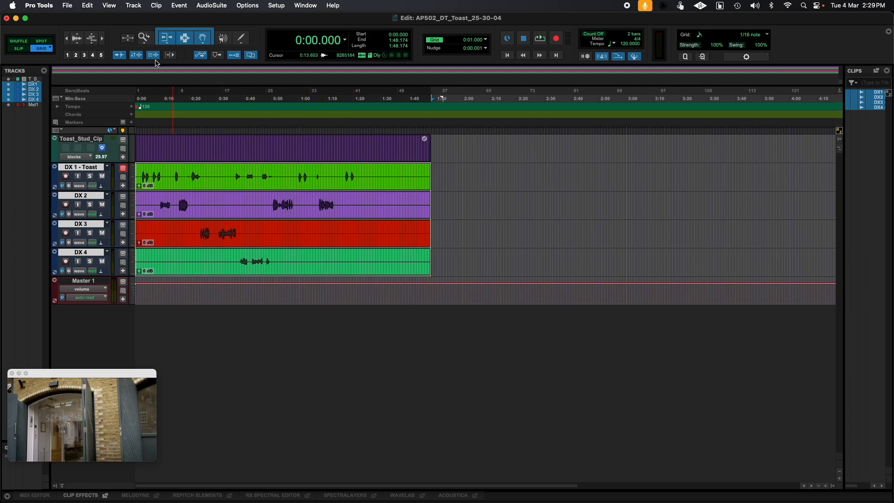
pyautogui.click(110, 6)
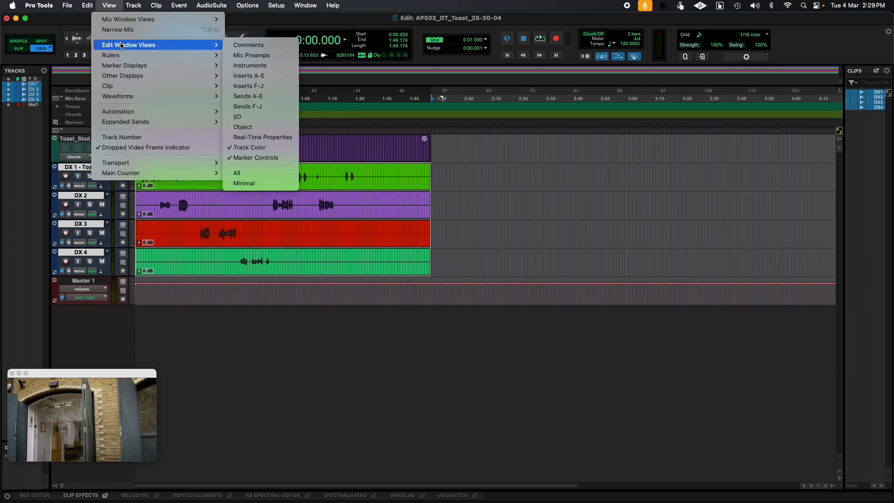
pyautogui.moveTo(121, 87)
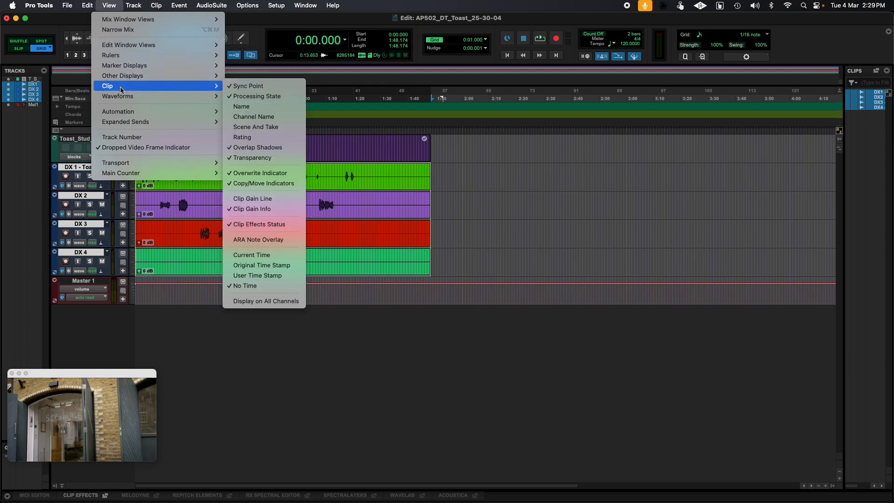
pyautogui.click(255, 107)
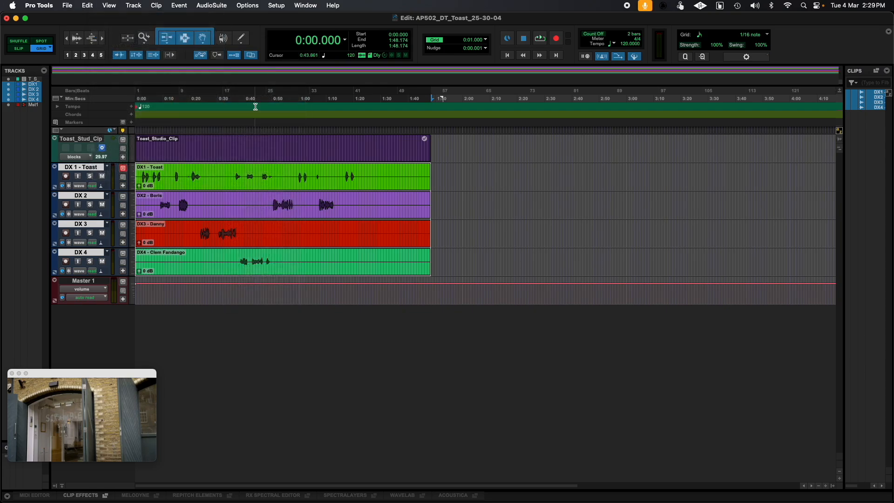
# Step: Rename the remaining dialogue tracks DX 2 - Boris, DX 3 - Danny and DX 4 - Clem Fandango, and check playback against the video
pyautogui.doubleClick(94, 196)
pyautogui.click(405, 164)
pyautogui.write('- Boris')
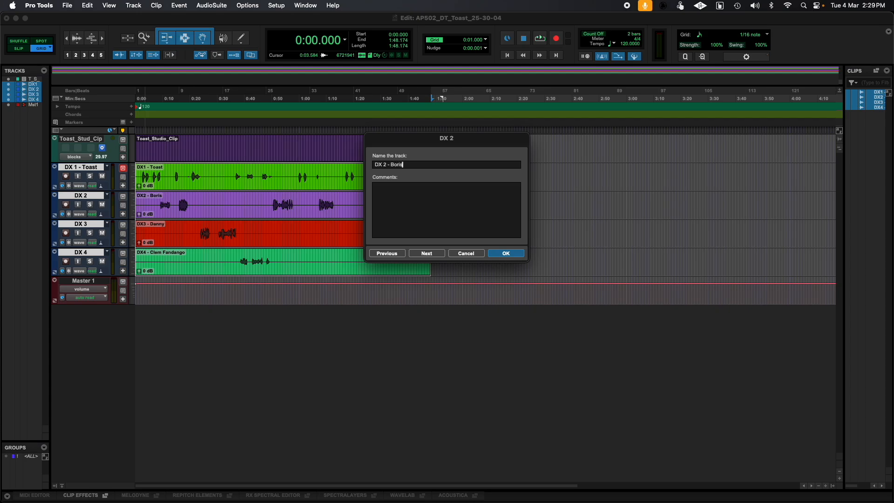
pyautogui.click(427, 254)
pyautogui.click(391, 165)
pyautogui.write('-')
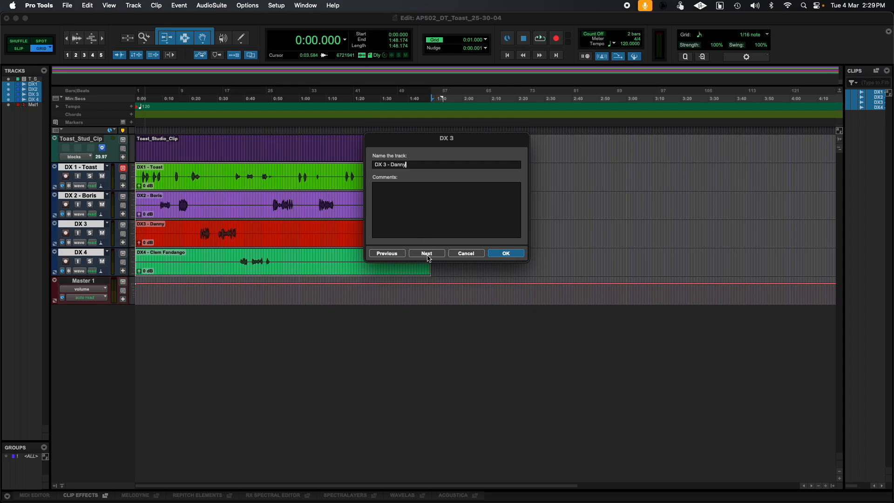
pyautogui.click(432, 258)
pyautogui.click(391, 165)
pyautogui.write('- Clem Fandango')
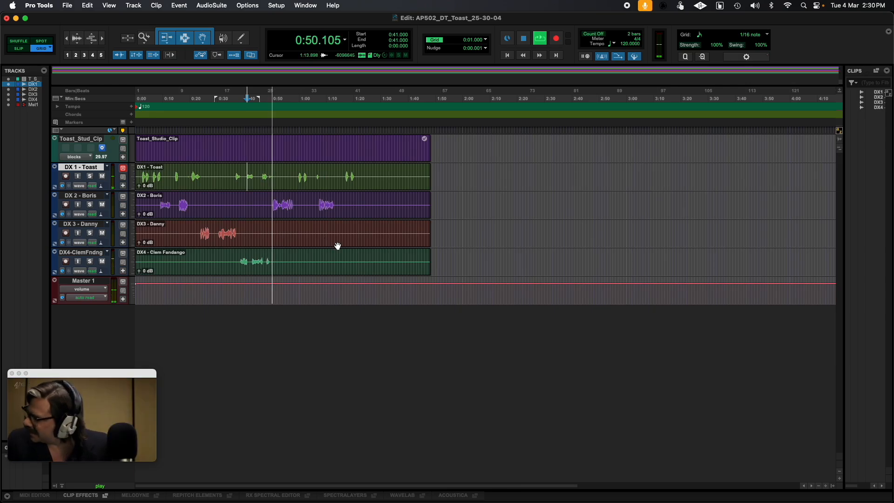
pyautogui.press('space')
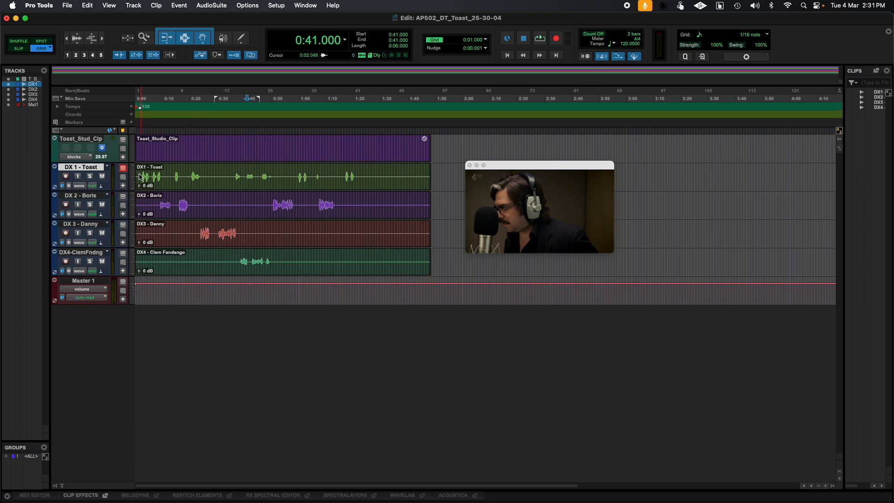
# Step: Switch to Finder and move the AP502 Worksheet Media window clear of the session's track area, with its remaining audio files in view
pyautogui.press('super+Tab')
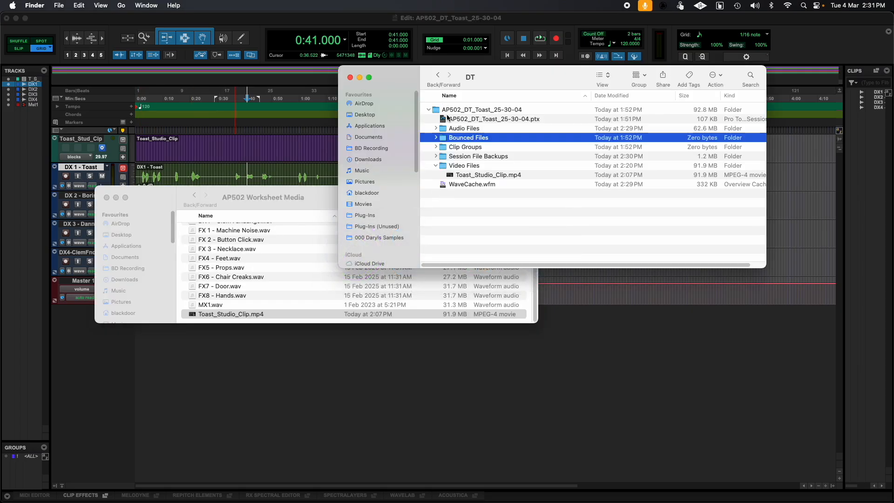
pyautogui.click(301, 236)
pyautogui.scroll(3, 274, 286)
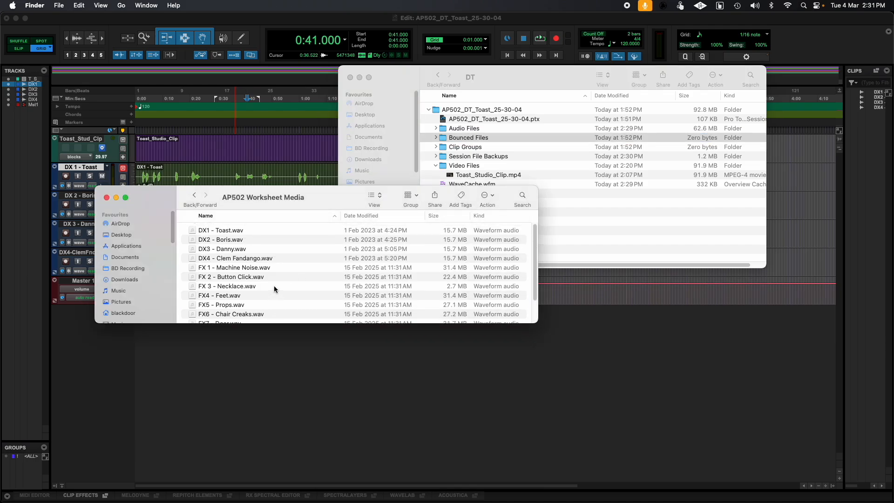
pyautogui.moveTo(174, 203); pyautogui.dragTo(495, 183)
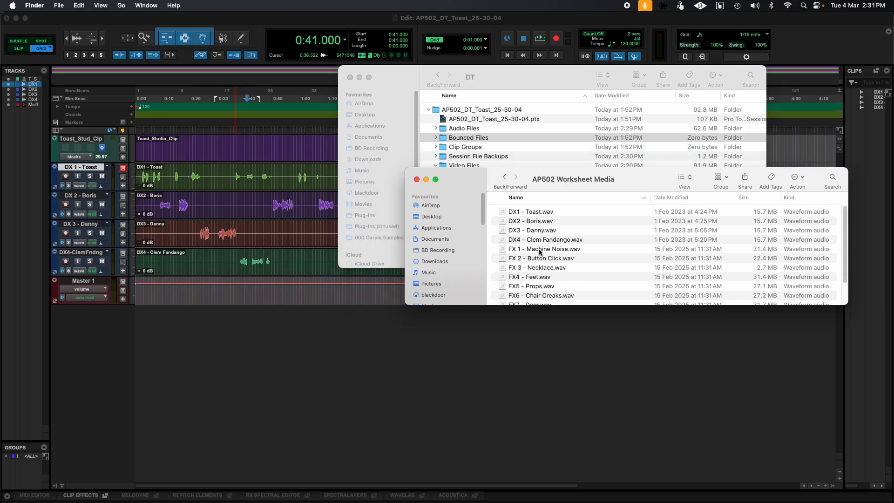
pyautogui.moveTo(536, 250); pyautogui.dragTo(554, 251)
pyautogui.scroll(-3, 552, 263)
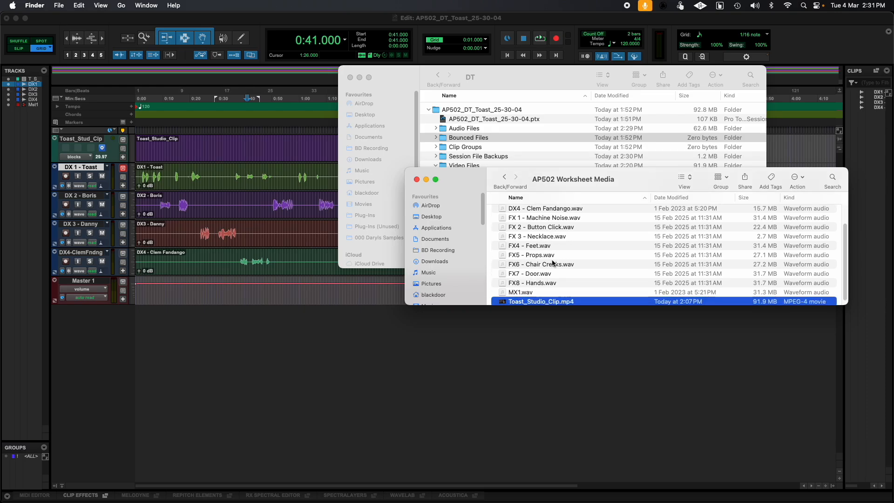
pyautogui.press('alt')
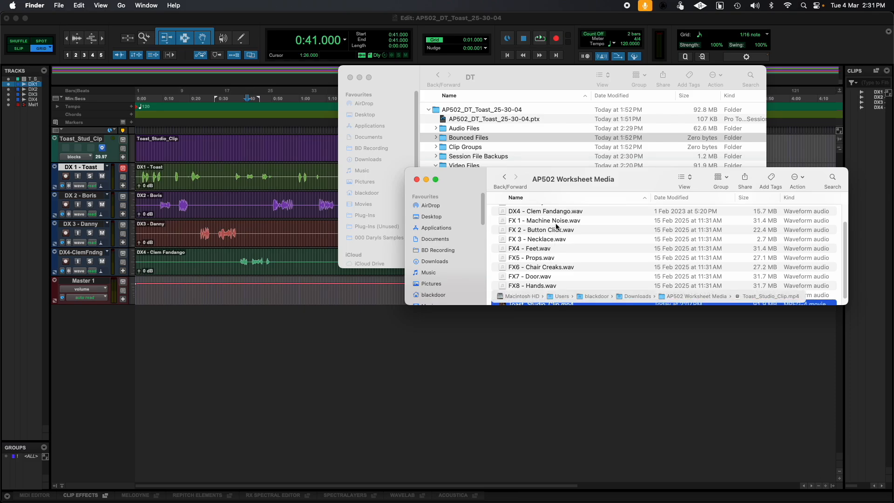
pyautogui.scroll(-1, 545, 242)
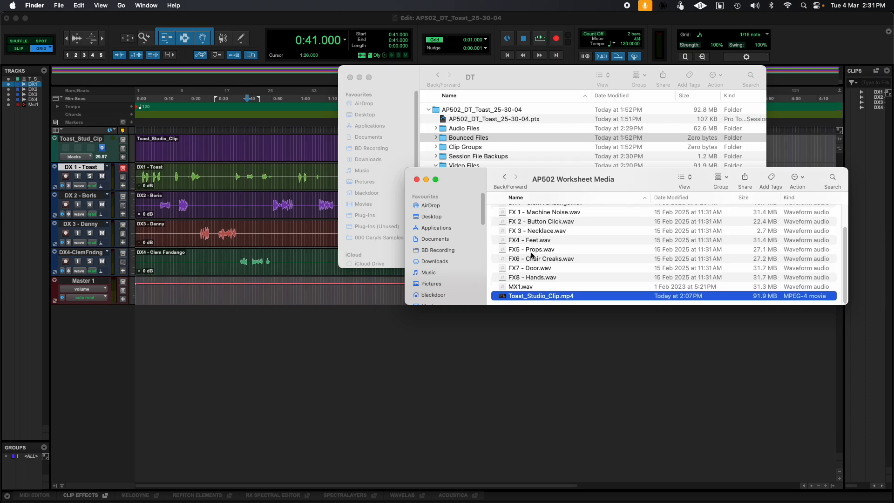
# Step: Import MX1.wav from the worksheet media into the Pro Tools session as a new track and move it above DX 1 - Toast
pyautogui.click(517, 287)
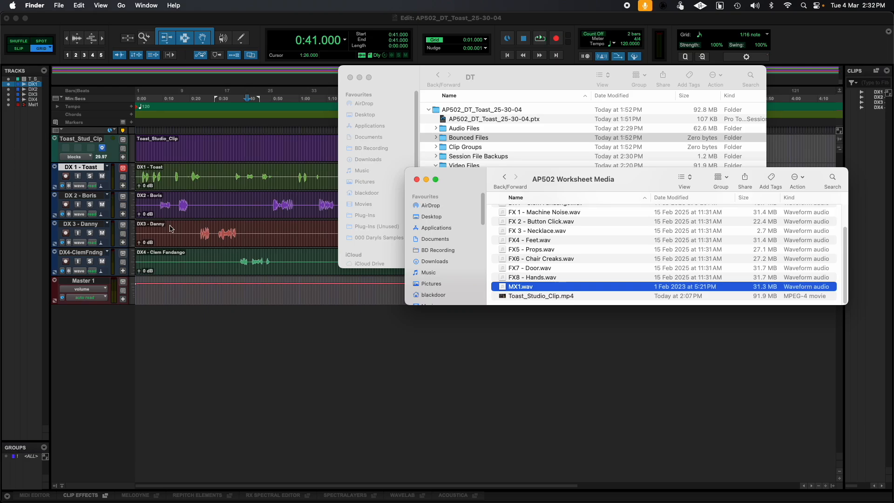
pyautogui.press('alt')
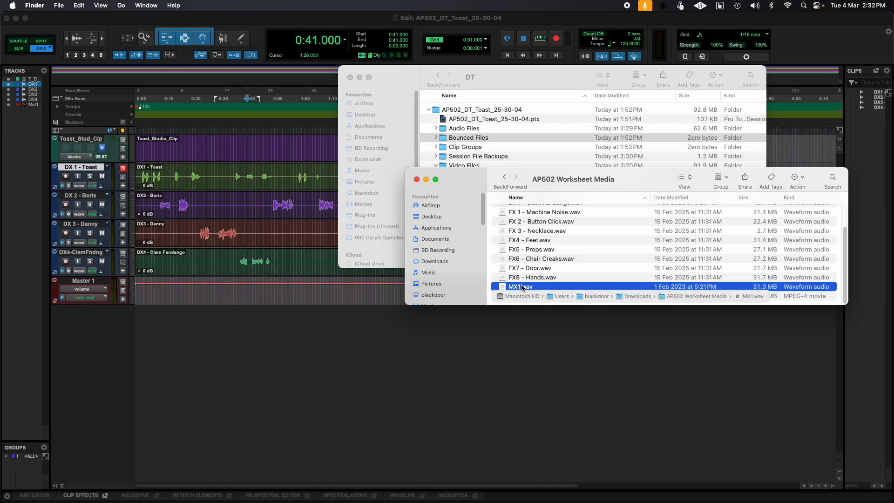
pyautogui.moveTo(523, 287); pyautogui.dragTo(25, 175)
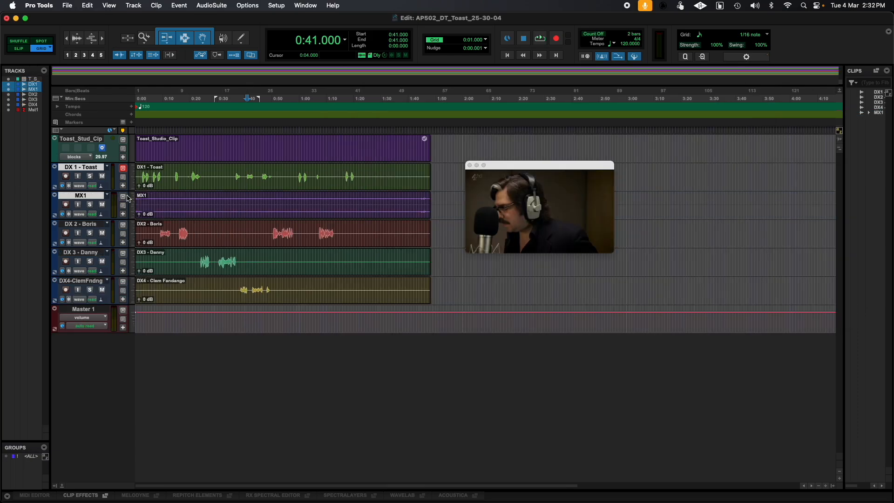
pyautogui.moveTo(80, 199)
pyautogui.mouseDown()
pyautogui.moveTo(75, 169)
pyautogui.moveTo(70, 265)
pyautogui.moveTo(72, 188)
pyautogui.mouseUp()
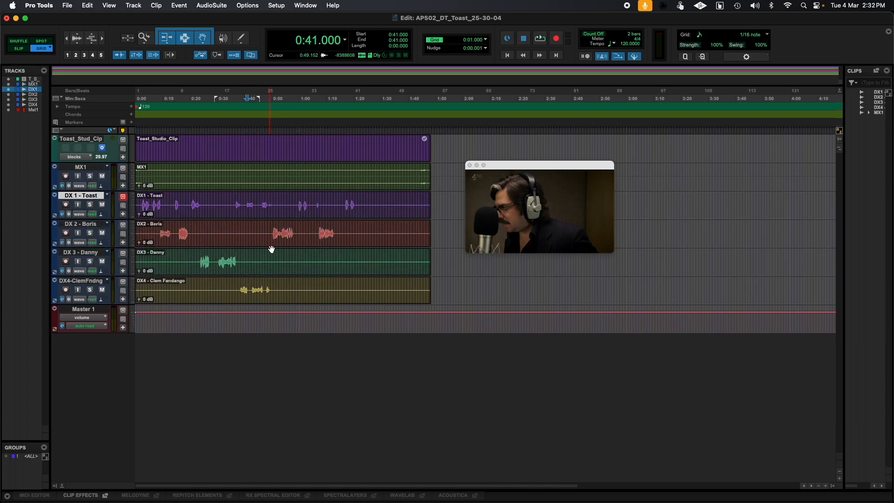
# Step: Play the session from the start and again near the end of the MX1 clip to check the music against the video
pyautogui.press('Return')
pyautogui.press('space')
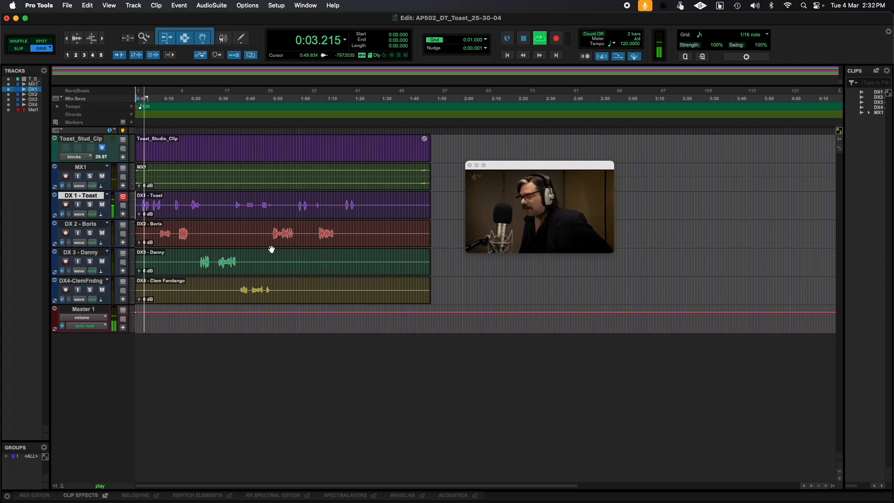
pyautogui.click(416, 169)
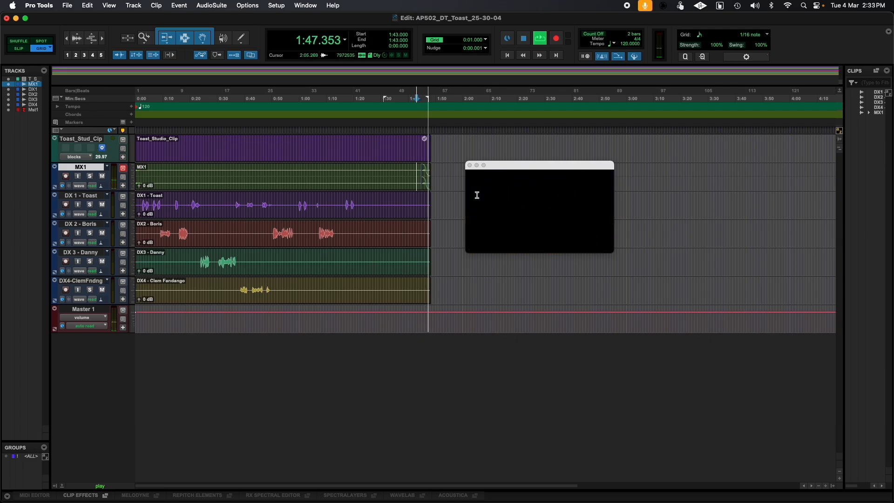
pyautogui.press('space')
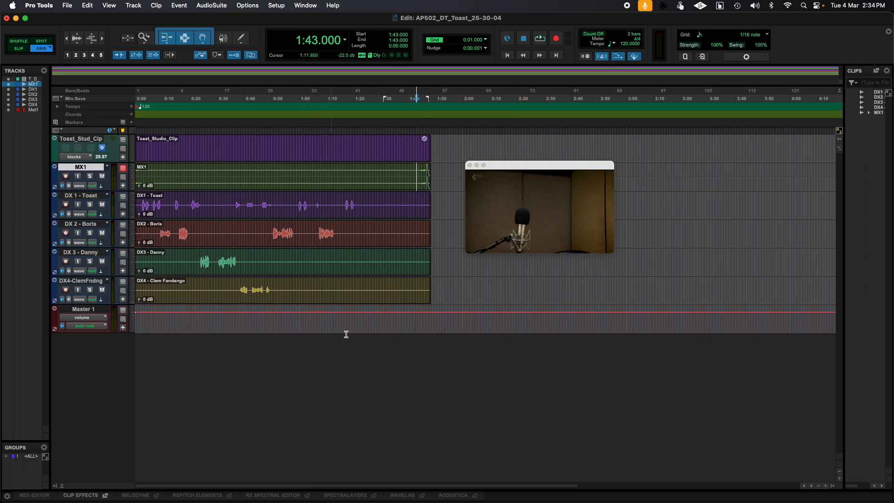
# Step: Audition FX4 - Feet.wav in the audio import dialog, select FX 1 - Machine Noise.wav, and cancel without importing
pyautogui.click(70, 5)
pyautogui.moveTo(122, 168)
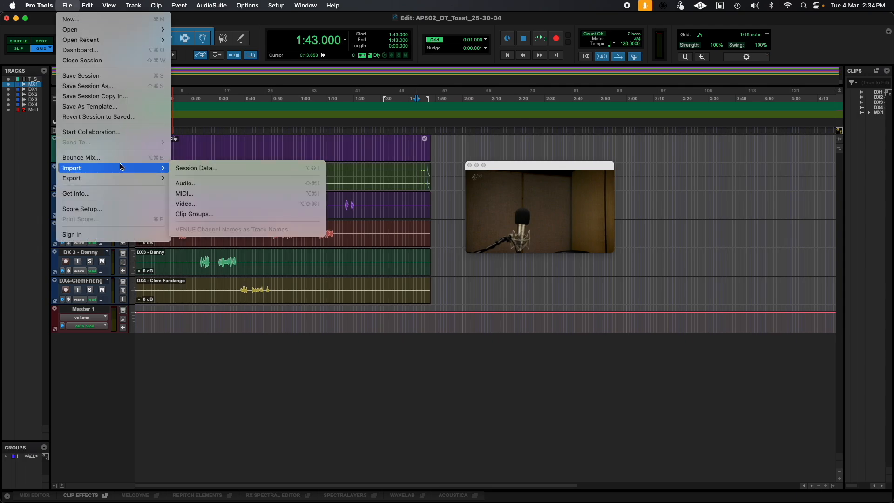
pyautogui.click(208, 181)
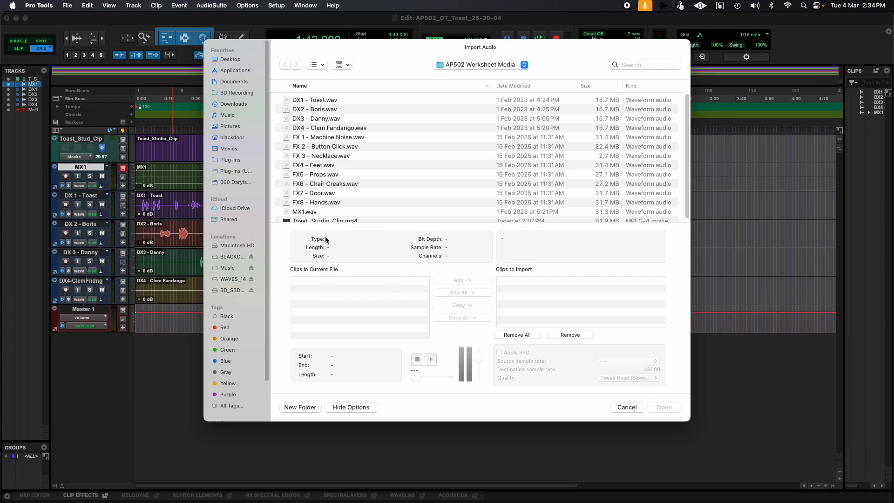
pyautogui.click(315, 166)
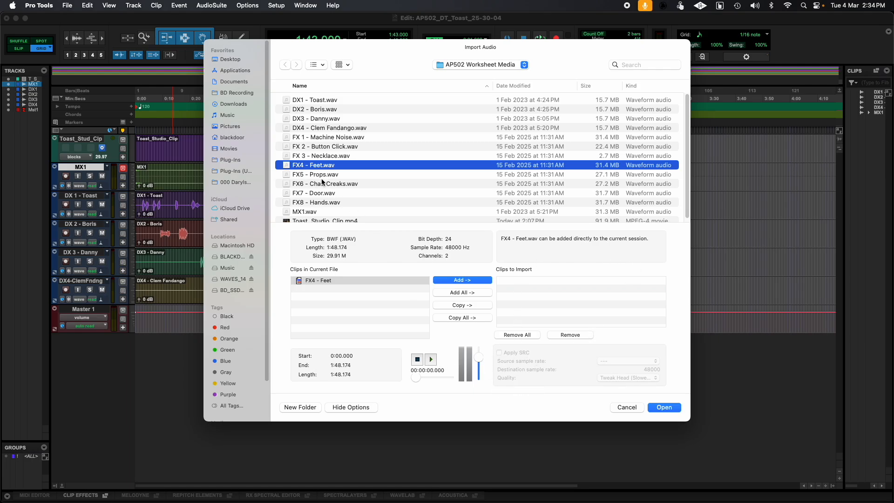
pyautogui.click(431, 359)
pyautogui.click(429, 360)
pyautogui.click(415, 361)
pyautogui.click(326, 138)
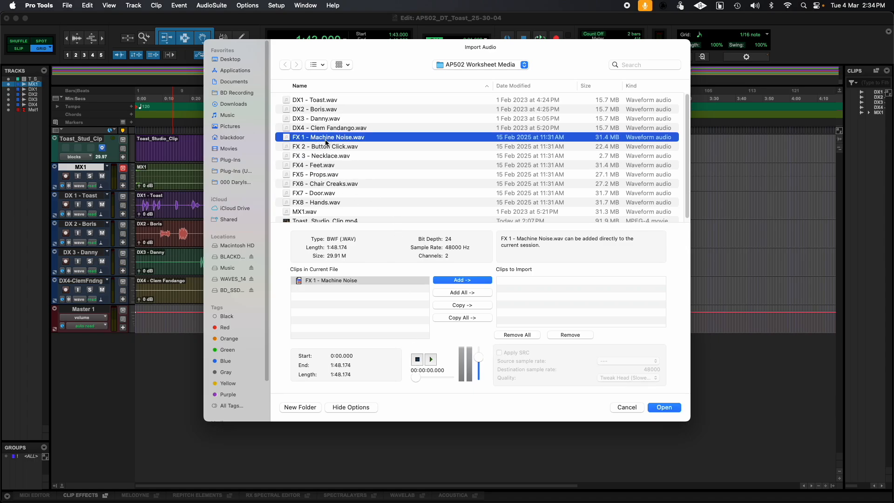
pyautogui.click(634, 410)
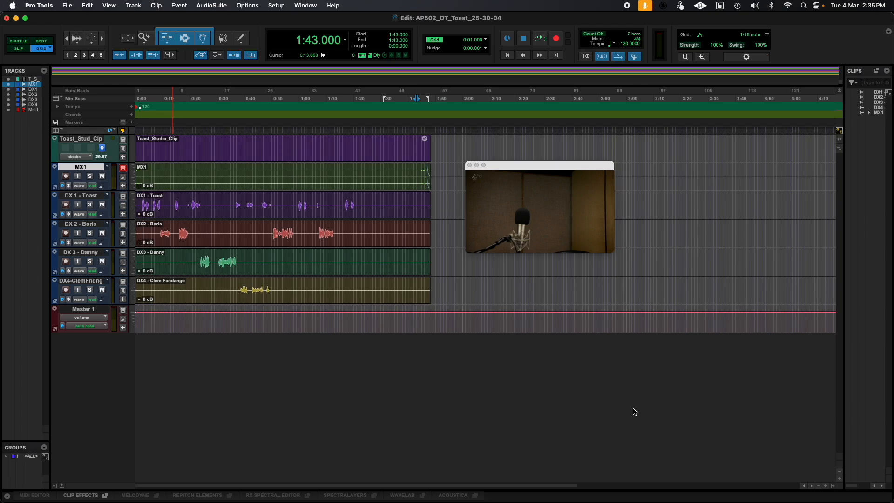
# Step: Open a new default Workspace browser beside the tracks and move the video window below the Master 1 track
pyautogui.click(305, 6)
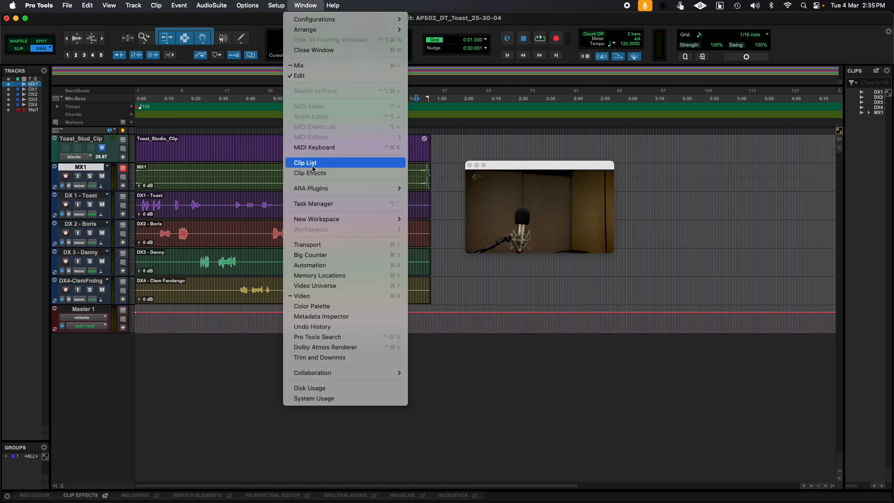
pyautogui.moveTo(322, 219)
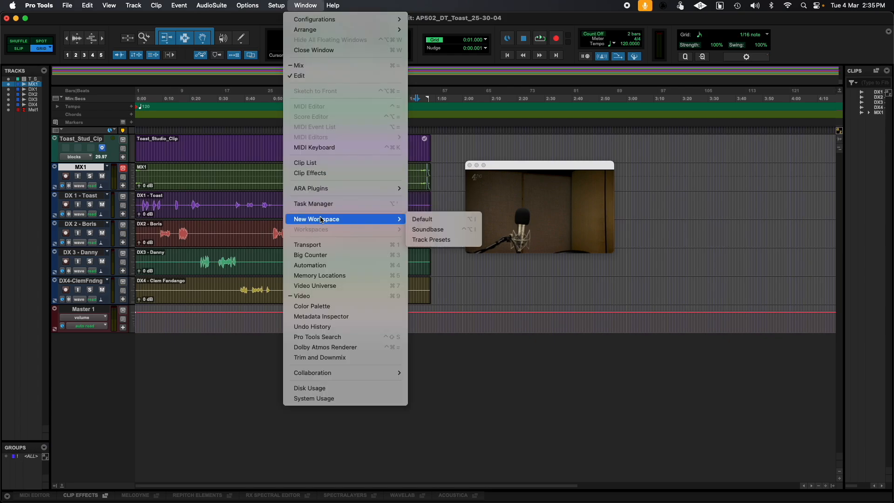
pyautogui.click(433, 220)
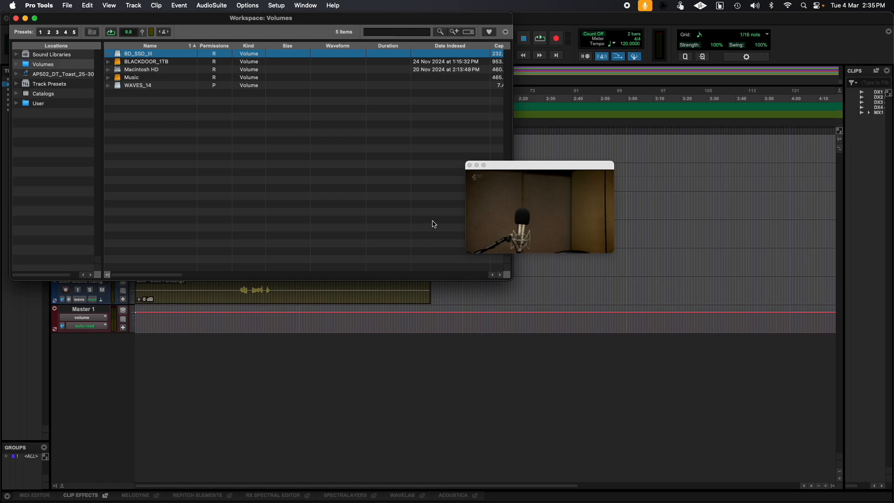
pyautogui.moveTo(312, 17); pyautogui.dragTo(651, 23)
pyautogui.moveTo(528, 170); pyautogui.dragTo(241, 362)
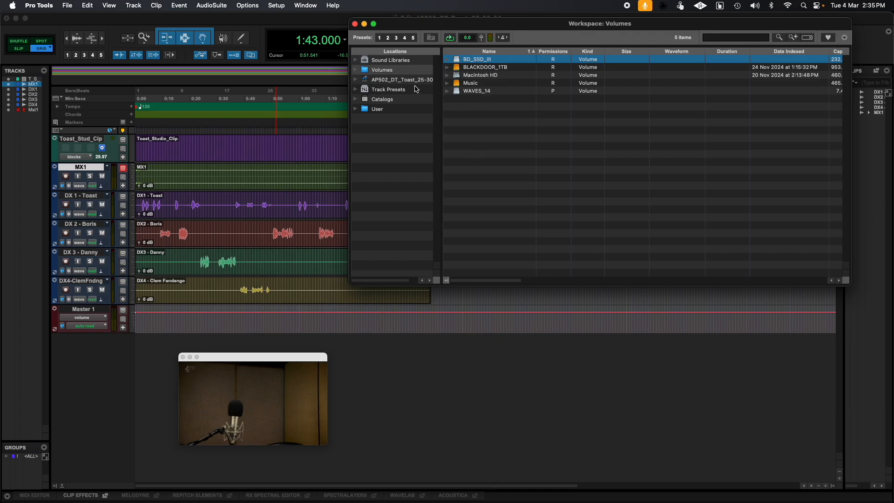
# Step: Examine the AP502_DT_Toast_25-30-04 session's audio and video file catalogs in the Workspace browser
pyautogui.click(404, 82)
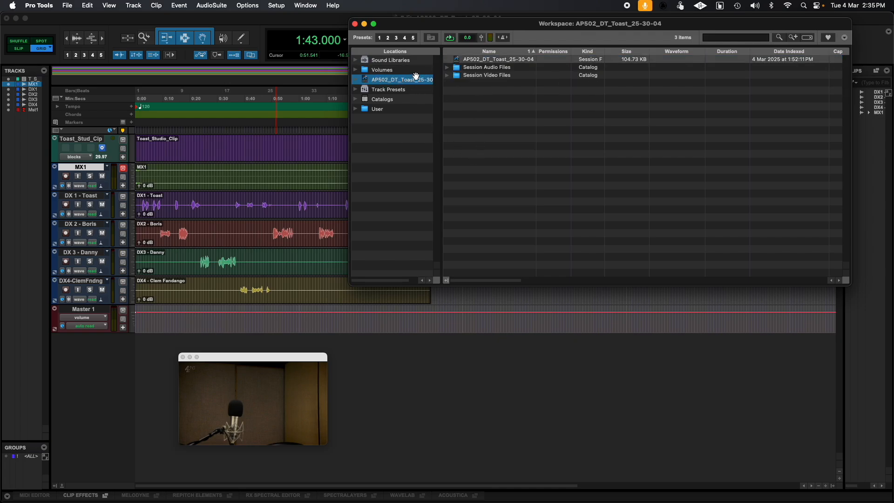
pyautogui.click(356, 79)
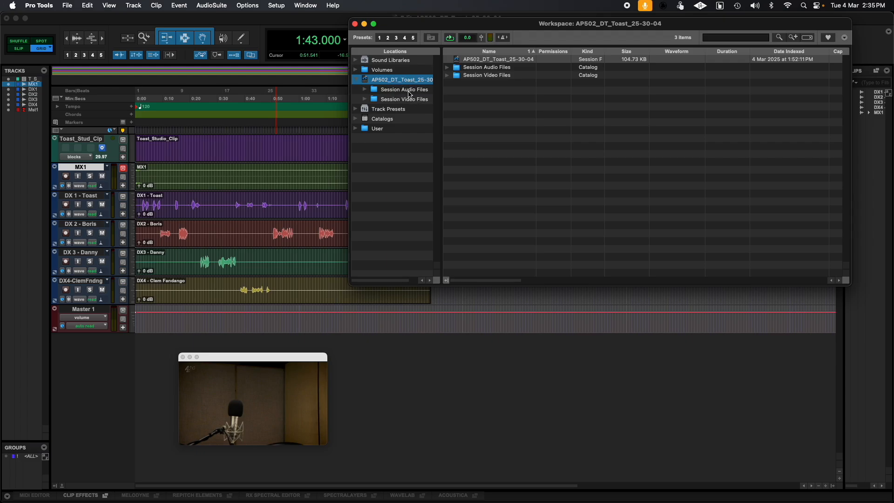
pyautogui.click(392, 89)
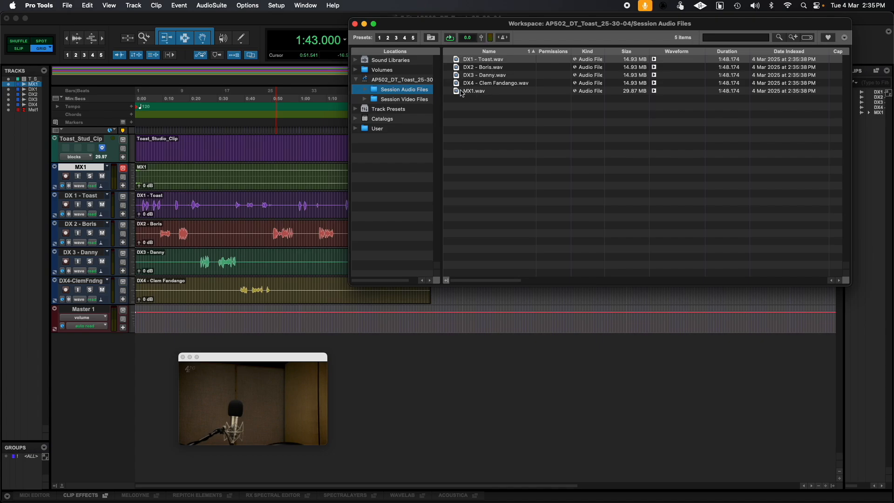
pyautogui.click(395, 100)
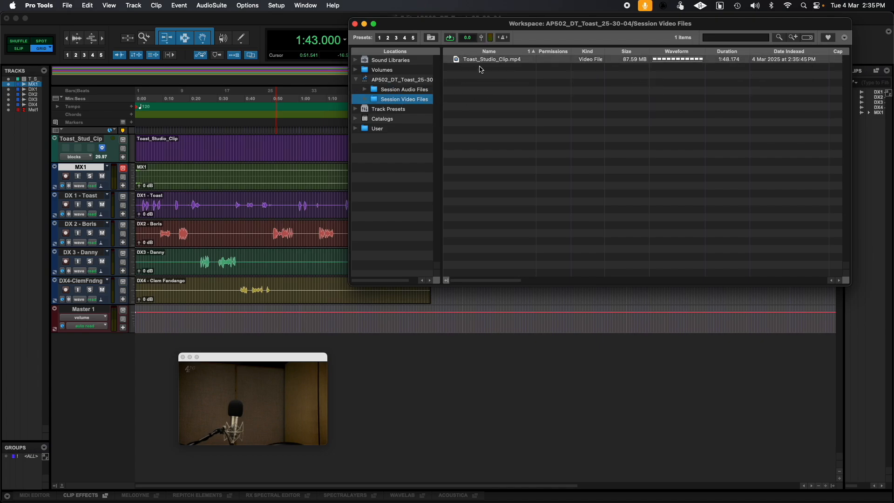
pyautogui.click(386, 82)
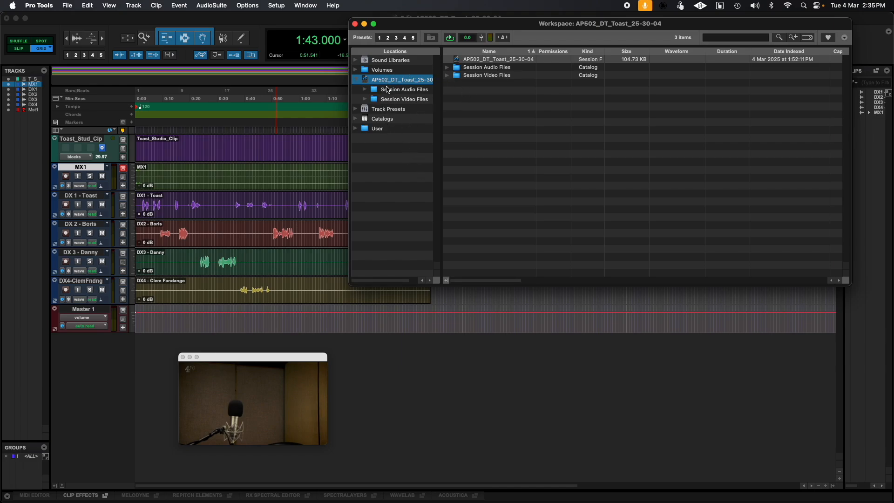
# Step: Examine the contents of the Drums folder in Sound Libraries and collapse it again
pyautogui.click(381, 62)
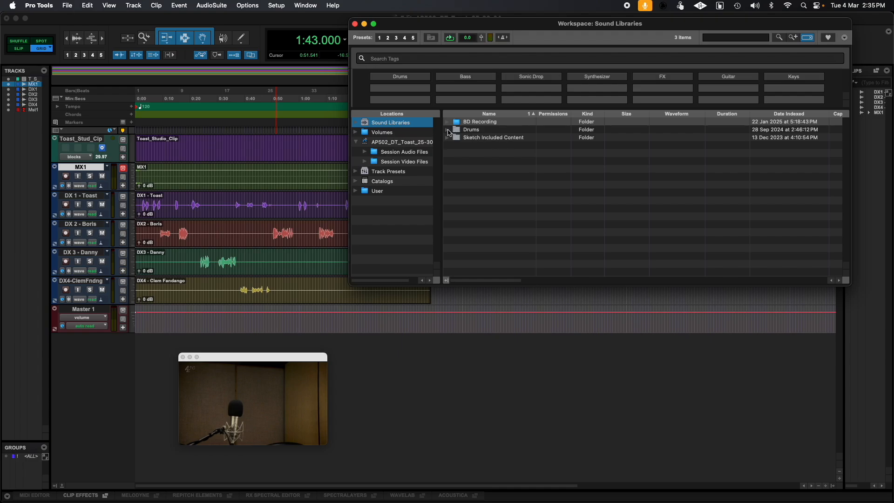
pyautogui.click(448, 130)
pyautogui.scroll(-3, 497, 199)
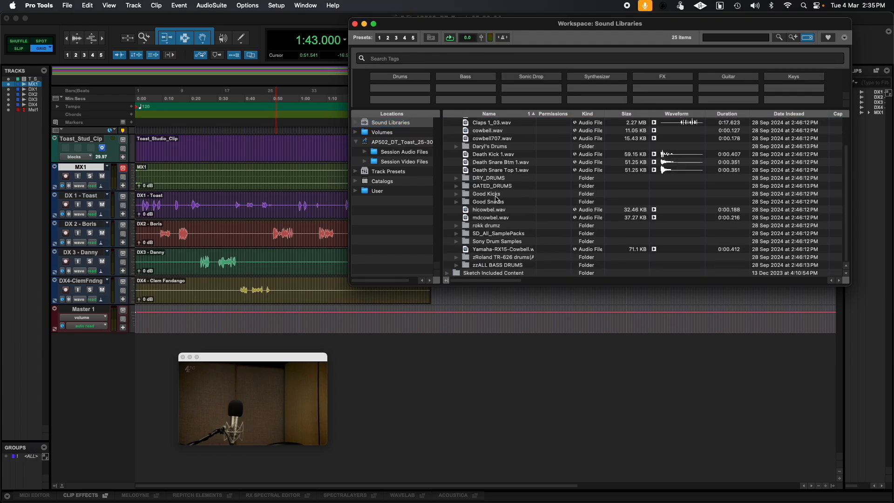
pyautogui.scroll(3, 497, 199)
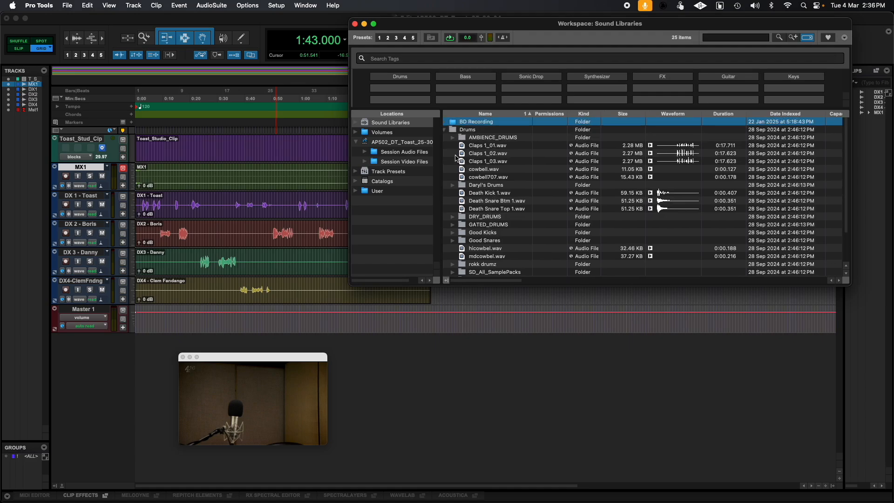
pyautogui.click(448, 130)
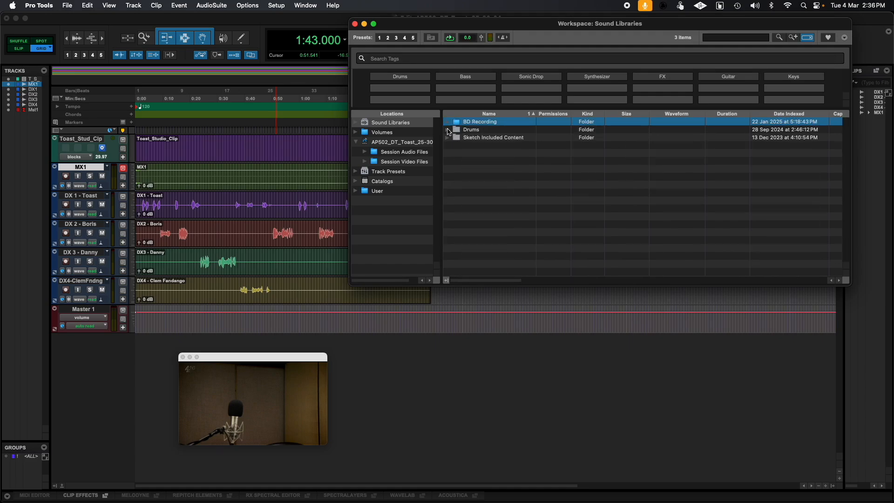
# Step: Look through the Track Presets folders and collapse the session and Track Presets locations
pyautogui.click(356, 172)
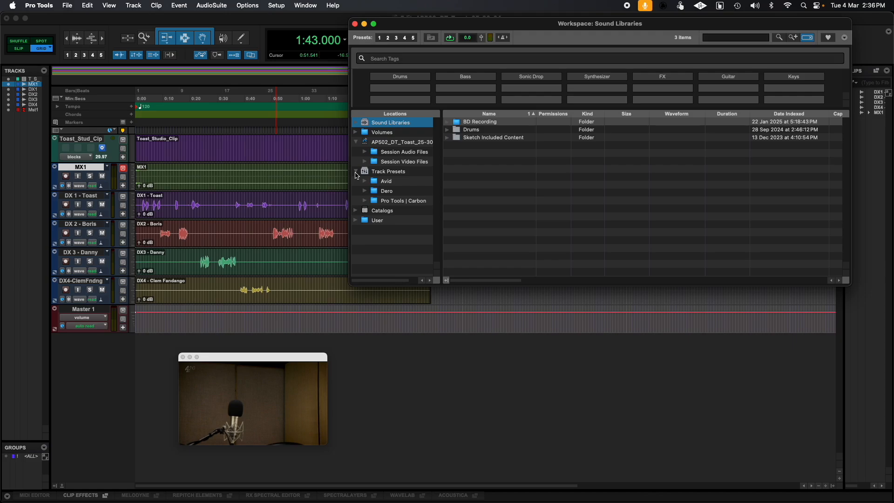
pyautogui.click(378, 191)
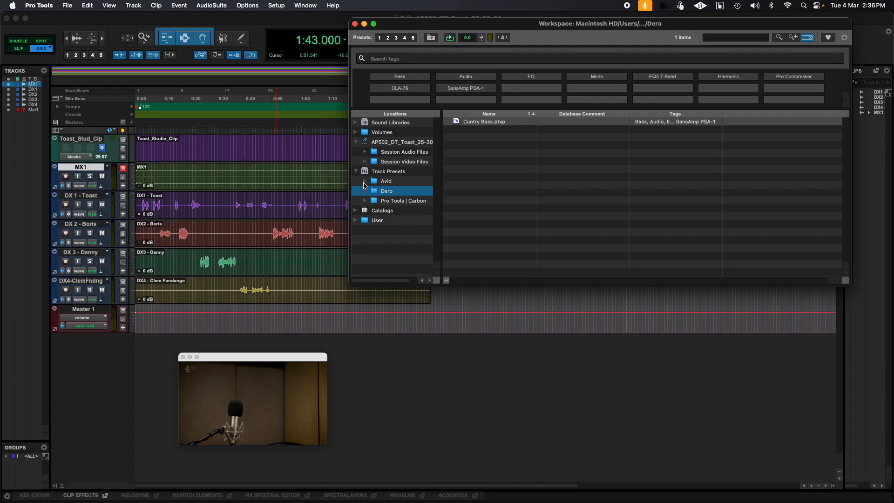
pyautogui.click(364, 182)
pyautogui.click(365, 182)
pyautogui.click(357, 142)
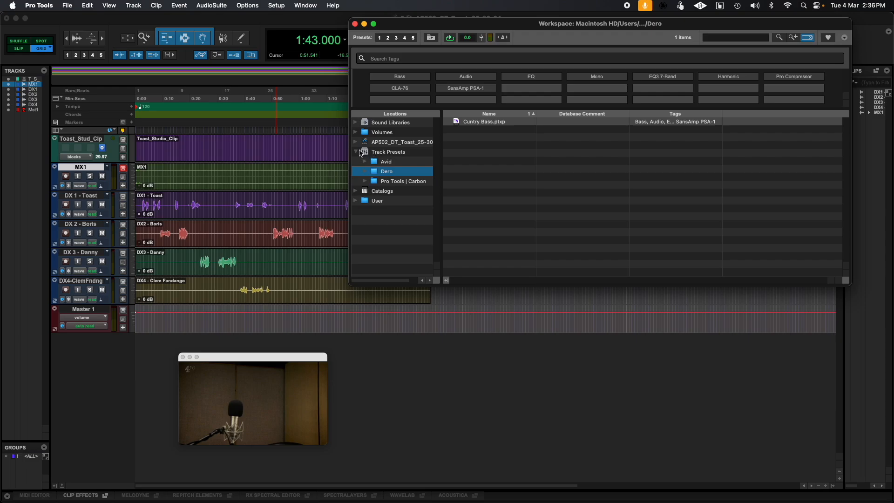
pyautogui.click(361, 151)
pyautogui.click(356, 152)
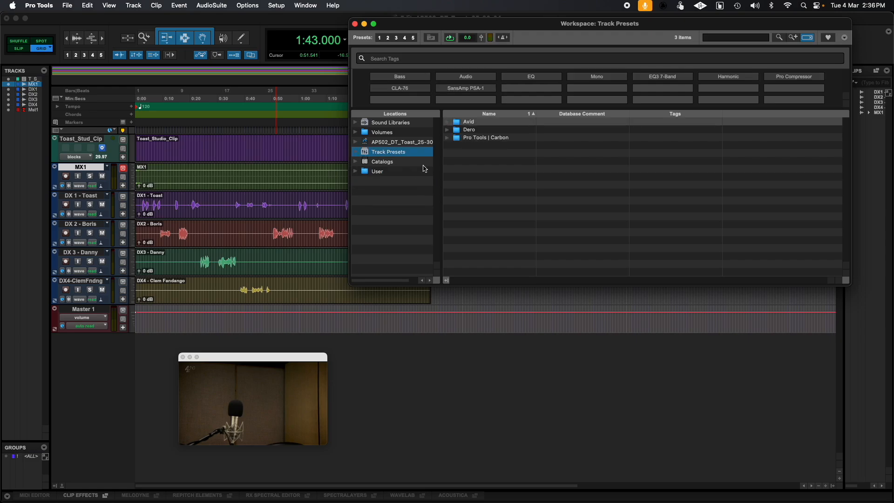
# Step: Browse to the AP502 Worksheet Media folder in the User location's Downloads and shift the Workspace window over the tracks
pyautogui.click(385, 163)
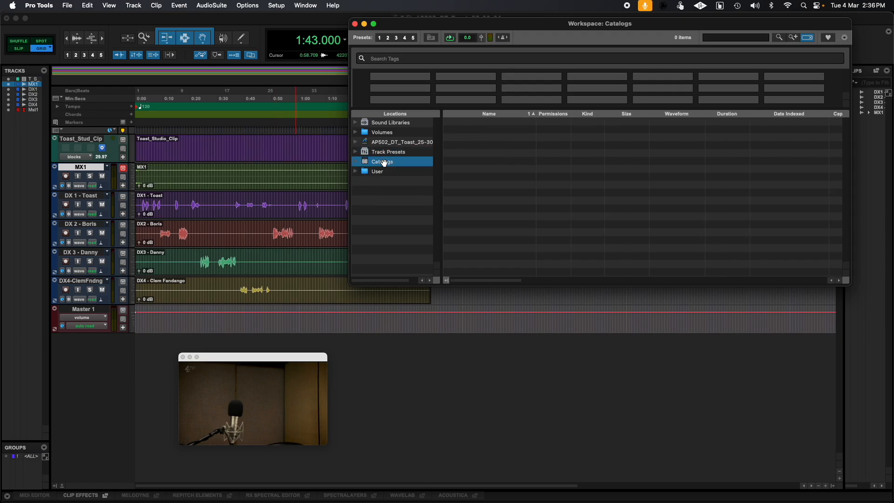
pyautogui.click(356, 172)
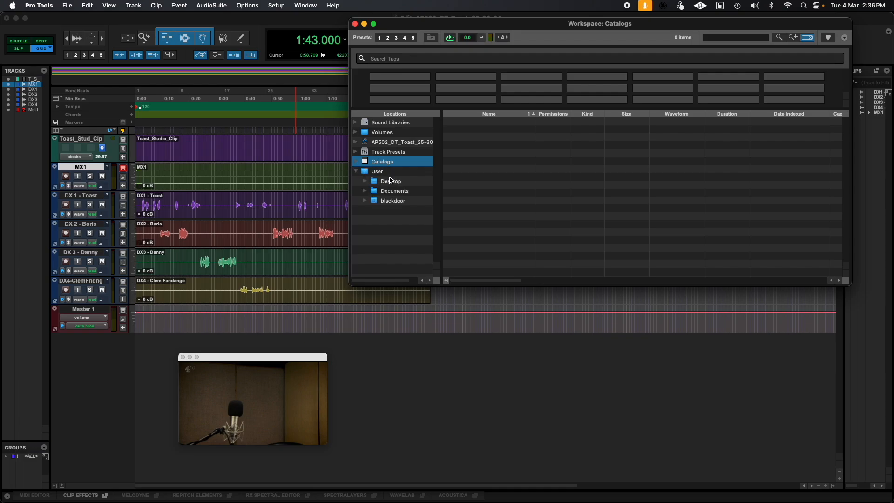
pyautogui.click(365, 182)
pyautogui.click(365, 181)
pyautogui.click(365, 202)
pyautogui.click(375, 241)
pyautogui.click(407, 250)
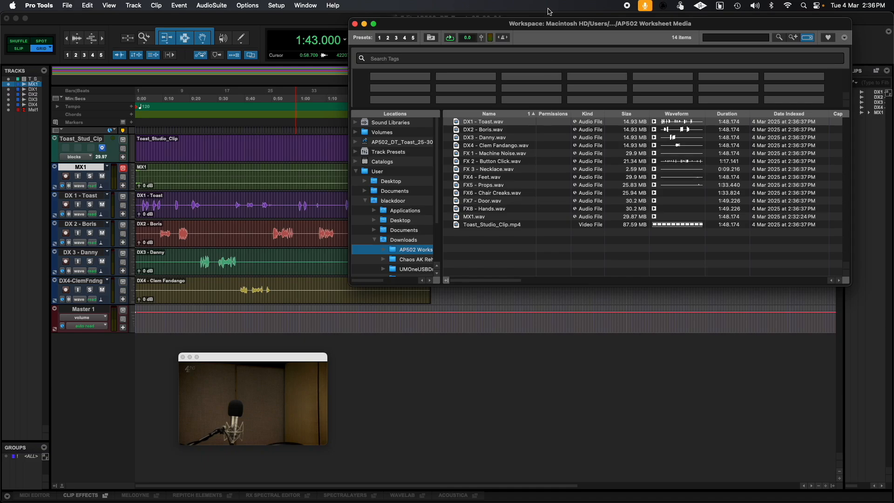
pyautogui.moveTo(530, 24); pyautogui.dragTo(402, 19)
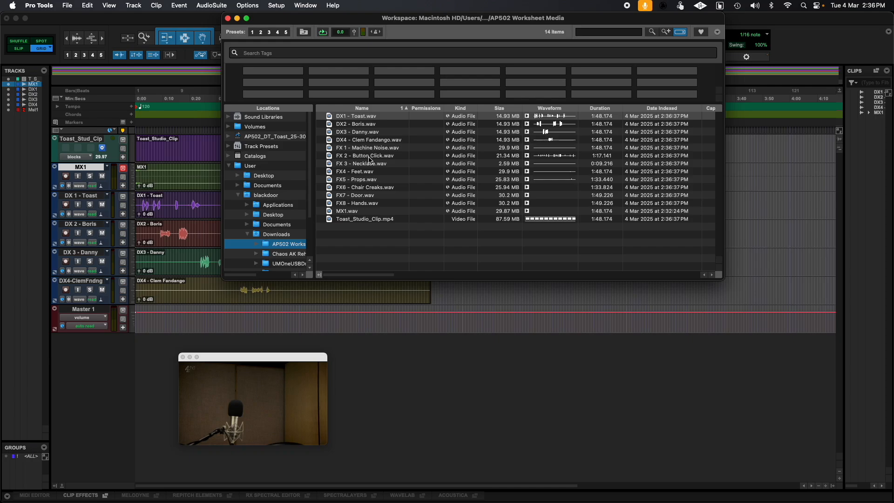
# Step: Assign the tags Feet and Footsteps to FX4 - Feet.wav
pyautogui.click(363, 172)
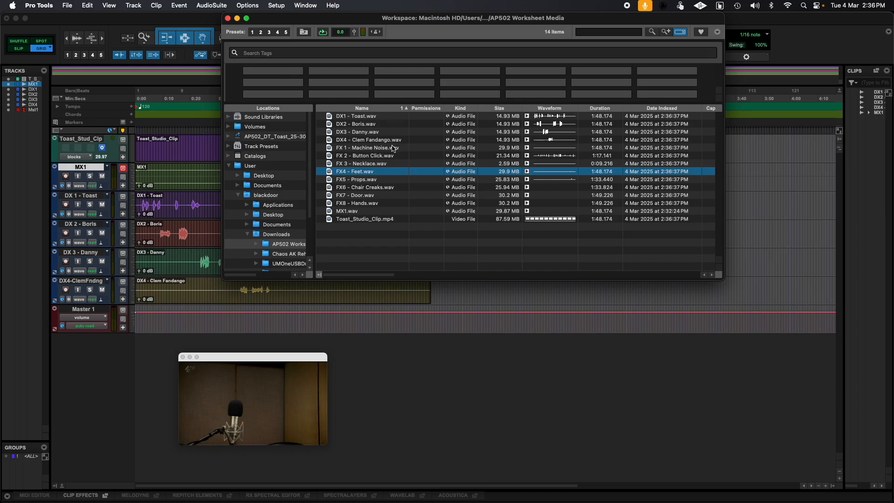
pyautogui.rightClick(354, 172)
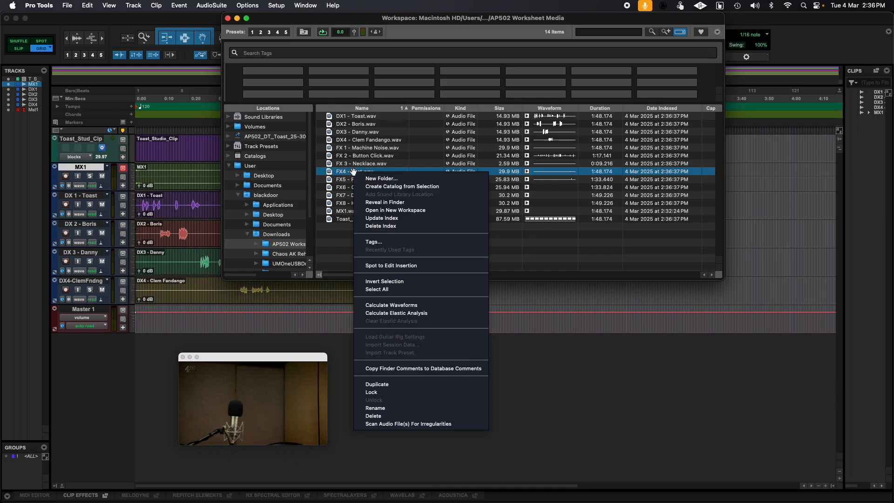
pyautogui.click(380, 243)
pyautogui.write('Feet')
pyautogui.press('Return')
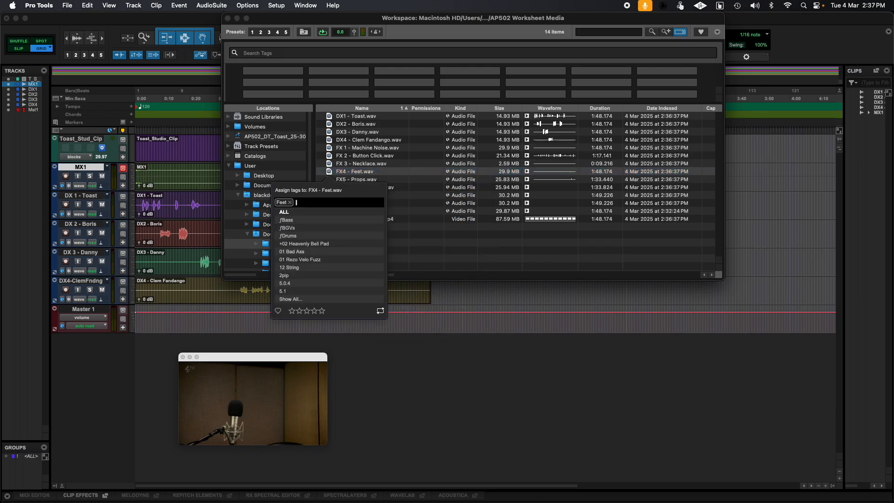
pyautogui.write('Footsteps')
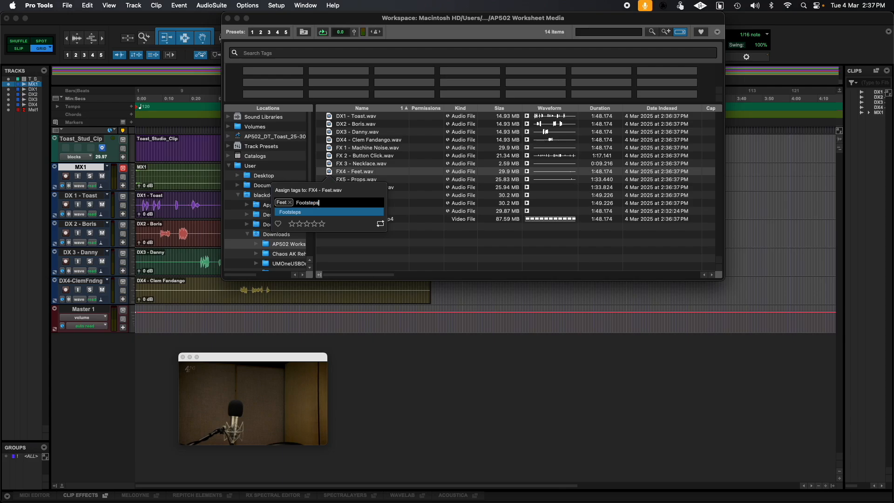
pyautogui.press('Return')
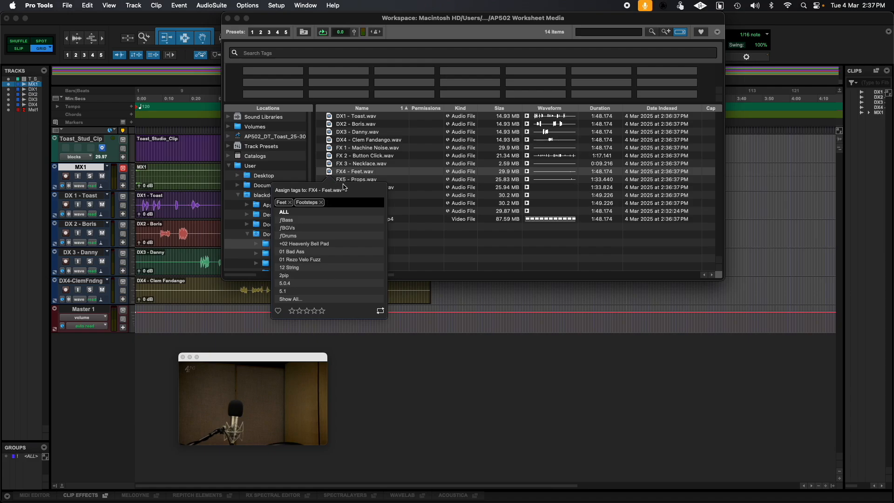
pyautogui.click(357, 165)
# Step: Assign the tags Chairs and Creaks to FX6 - Chair Creaks.wav
pyautogui.click(355, 187)
pyautogui.rightClick(355, 187)
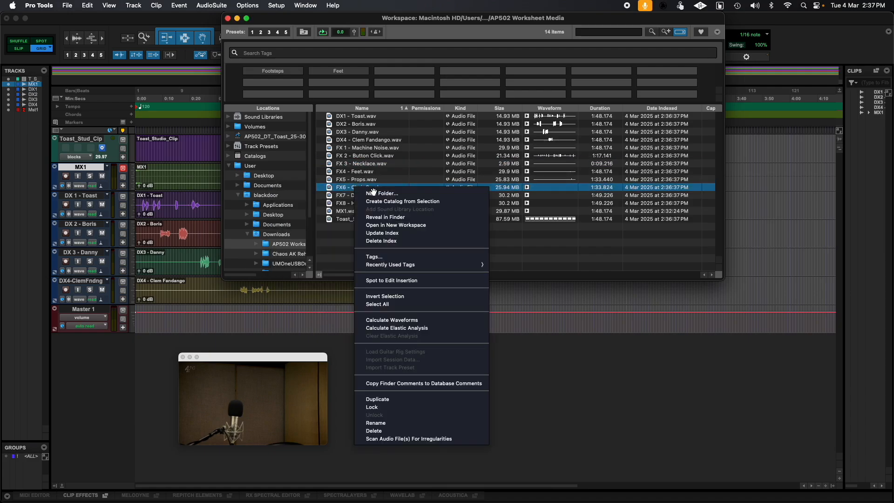
pyautogui.click(382, 256)
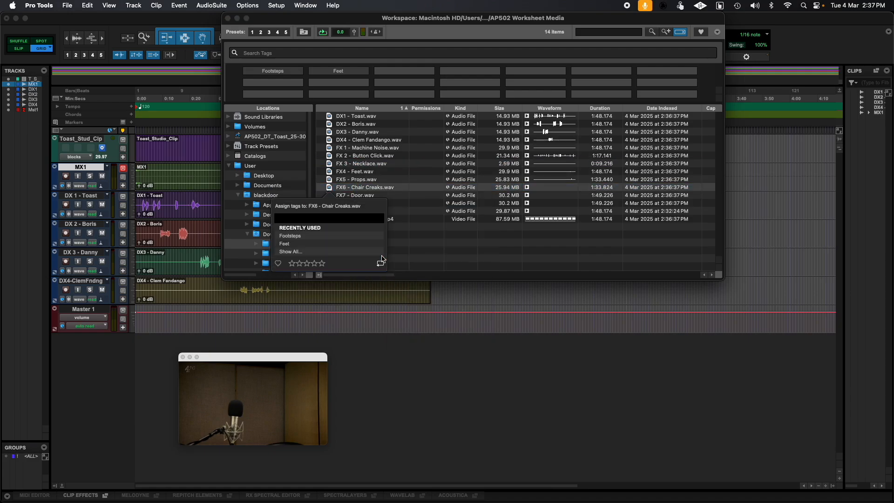
pyautogui.write('Chairs')
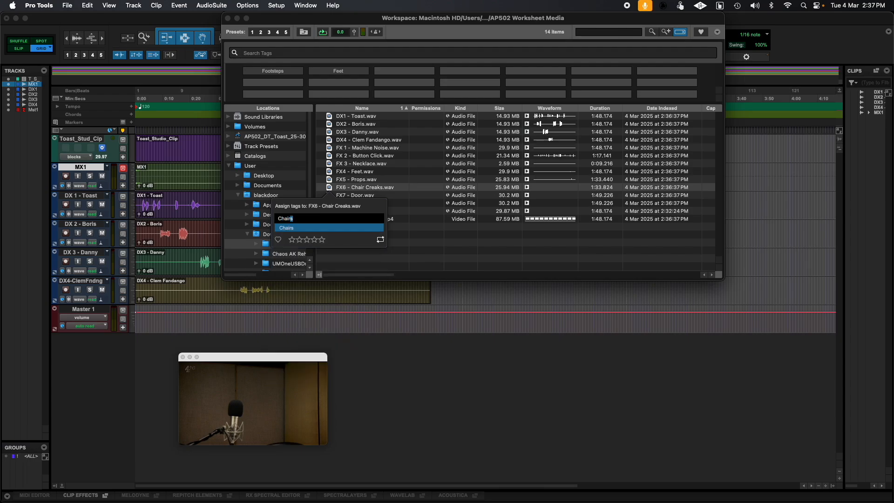
pyautogui.press('Return')
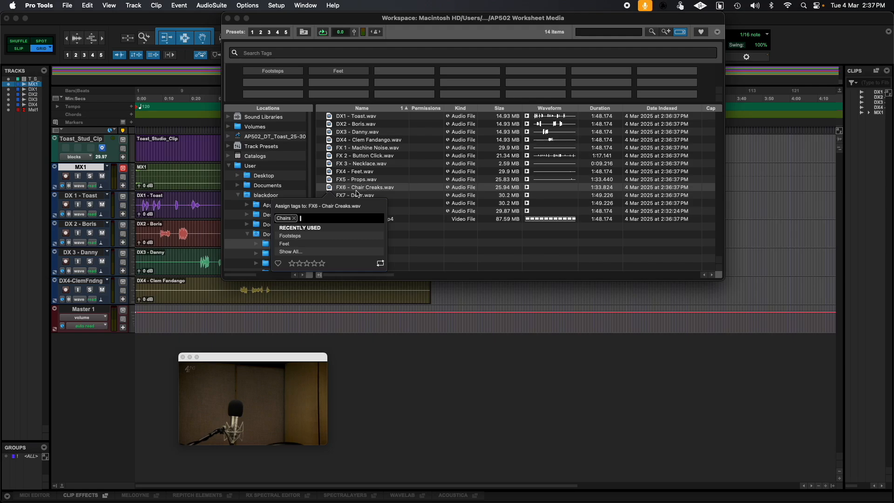
pyautogui.write('Creaks')
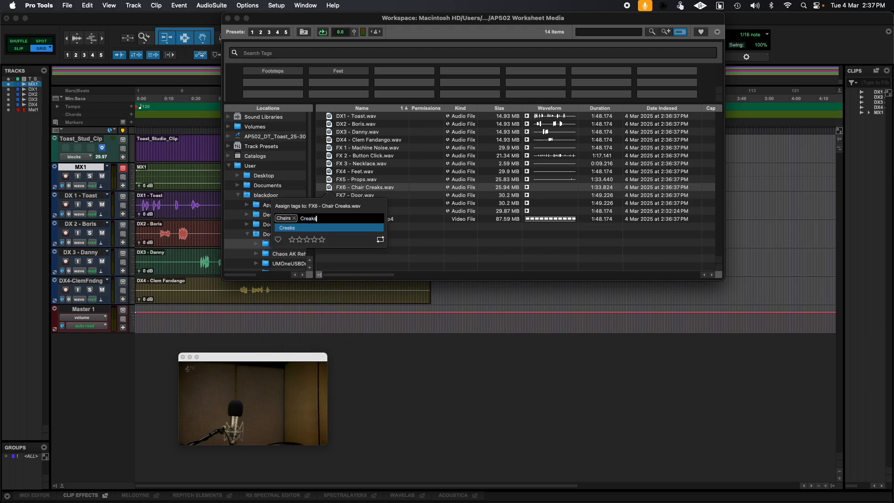
pyautogui.press('Return')
pyautogui.click(353, 198)
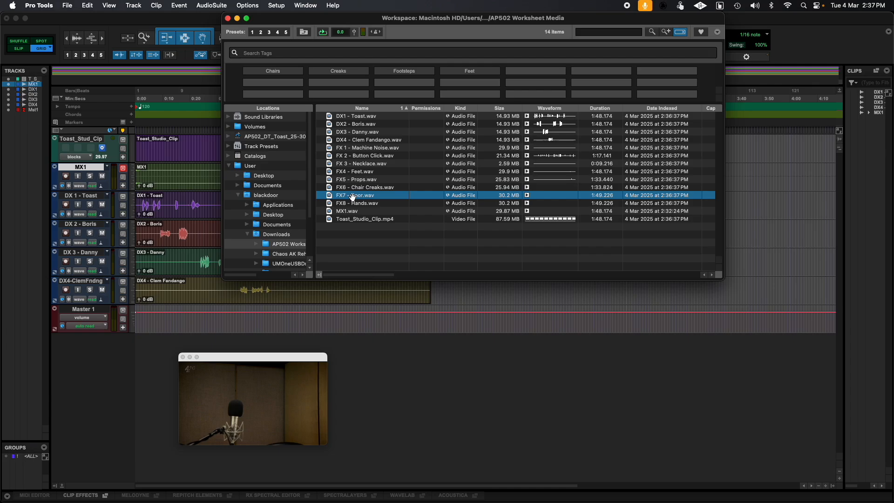
# Step: Audition the effects files FX 2 - Button Click, FX4 - Feet and FX5 - Props from their waveforms
pyautogui.click(362, 204)
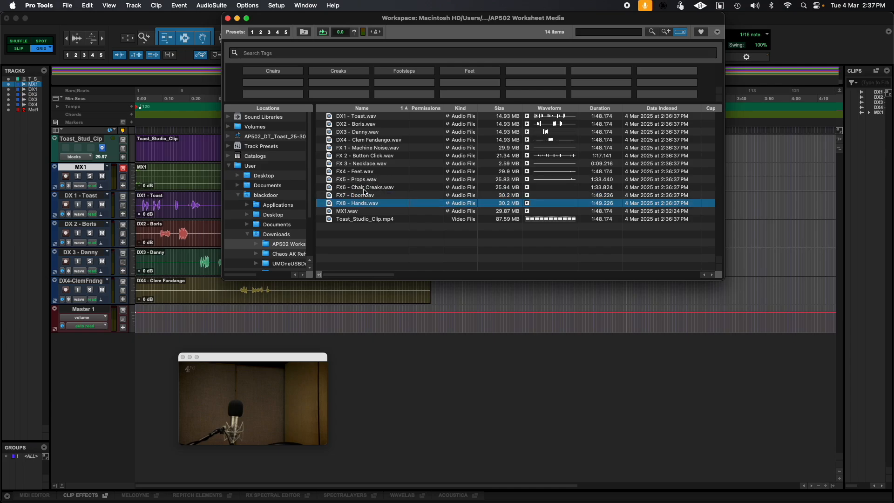
pyautogui.click(369, 155)
pyautogui.click(368, 172)
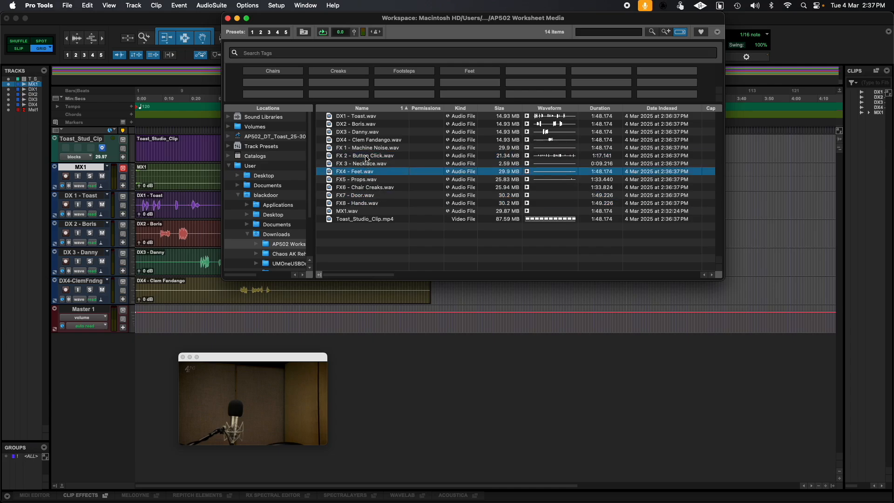
pyautogui.click(367, 158)
pyautogui.click(363, 148)
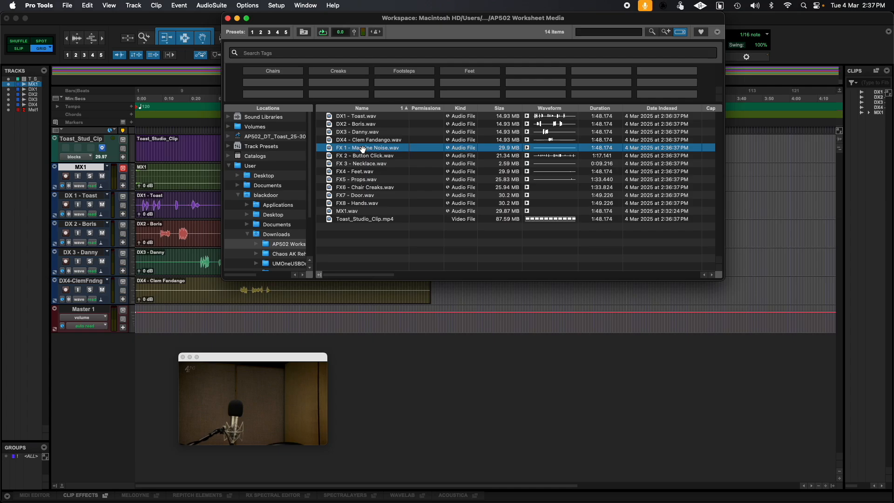
pyautogui.click(536, 158)
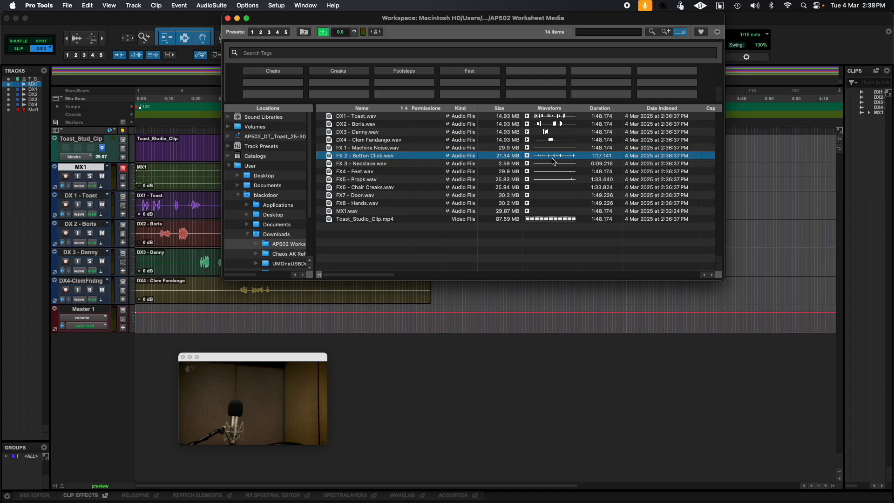
pyautogui.click(571, 173)
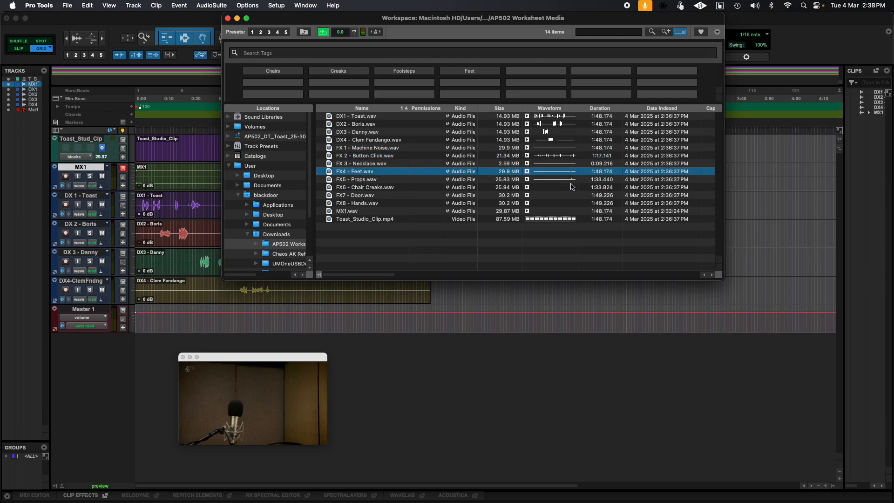
pyautogui.click(573, 181)
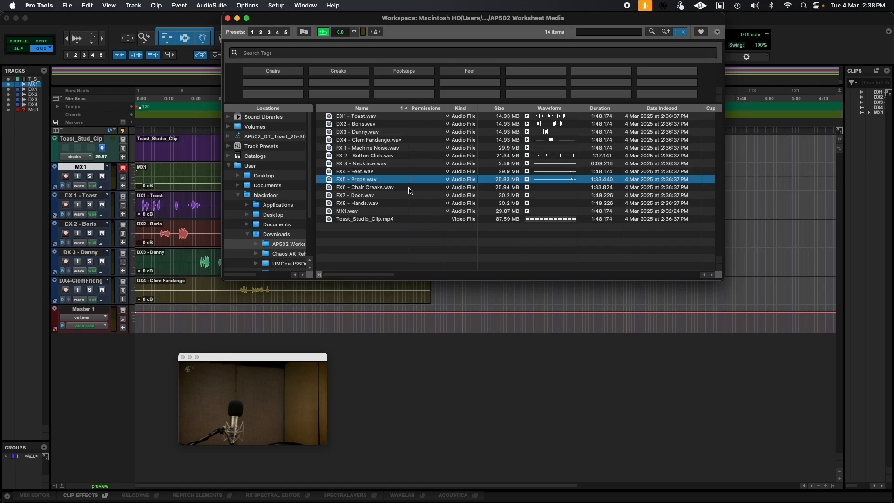
pyautogui.press('space')
# Step: Audition the dialogue files DX2 - Boris, DX3 - Danny and DX1 - Toast in the Workspace browser
pyautogui.click(529, 124)
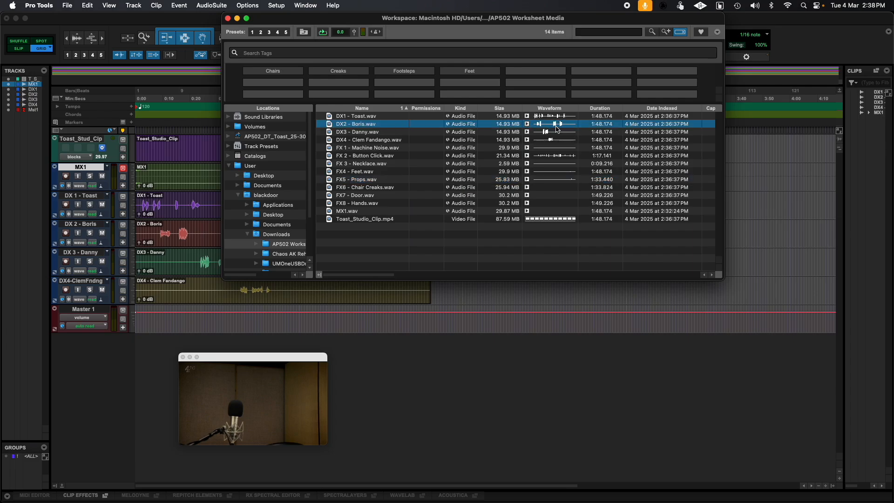
pyautogui.press('space')
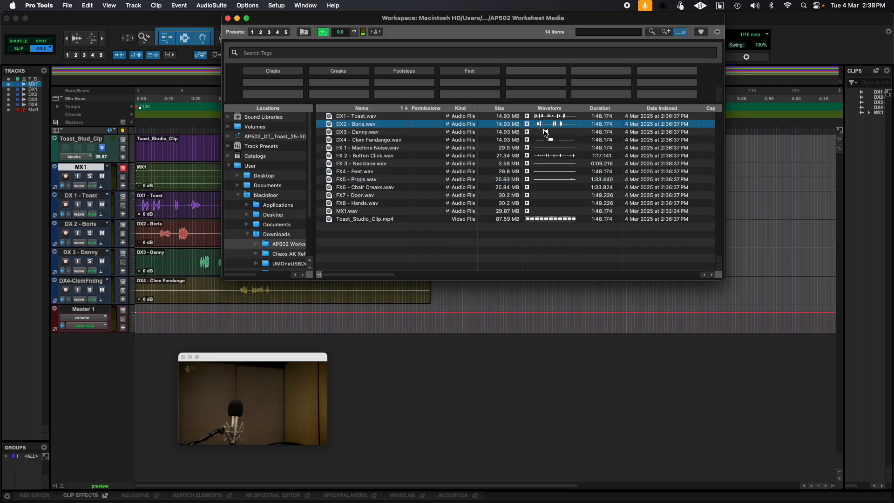
pyautogui.click(547, 131)
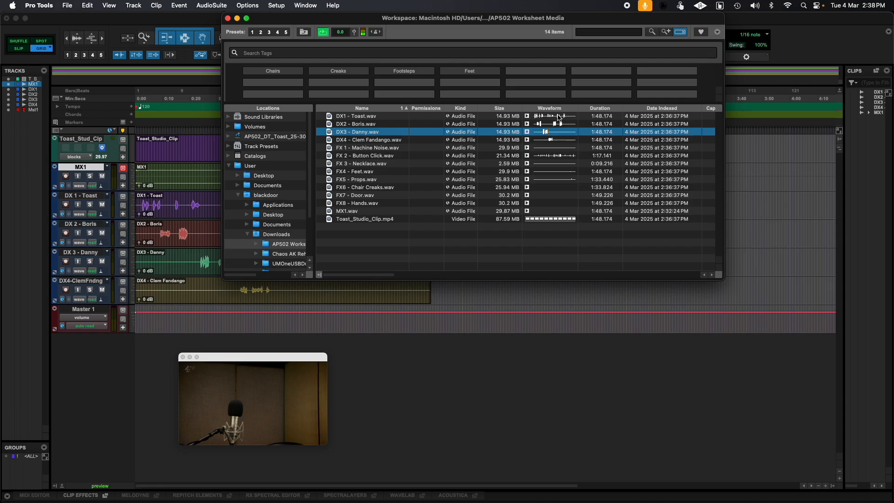
pyautogui.click(559, 117)
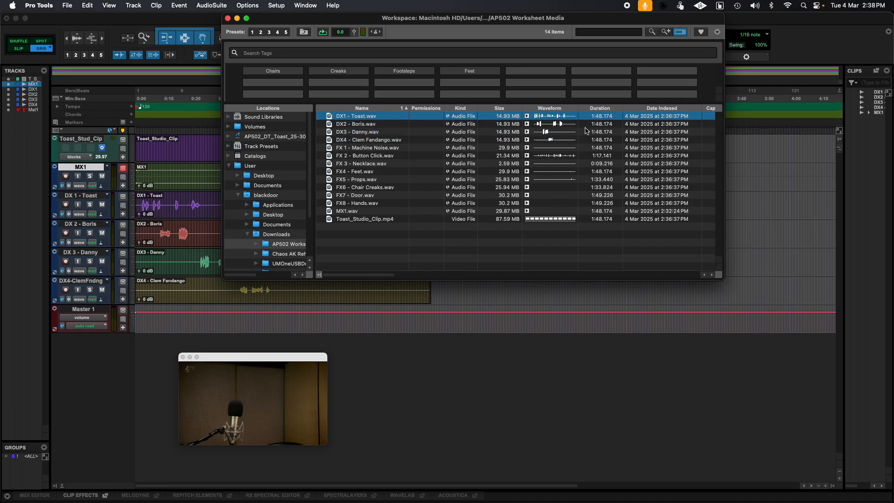
# Step: Examine the media files' metadata columns, including channels, format, sample rate, bit depth, time stamps, path and clip name
pyautogui.hscroll(4, 611, 138)
pyautogui.hscroll(5, 639, 173)
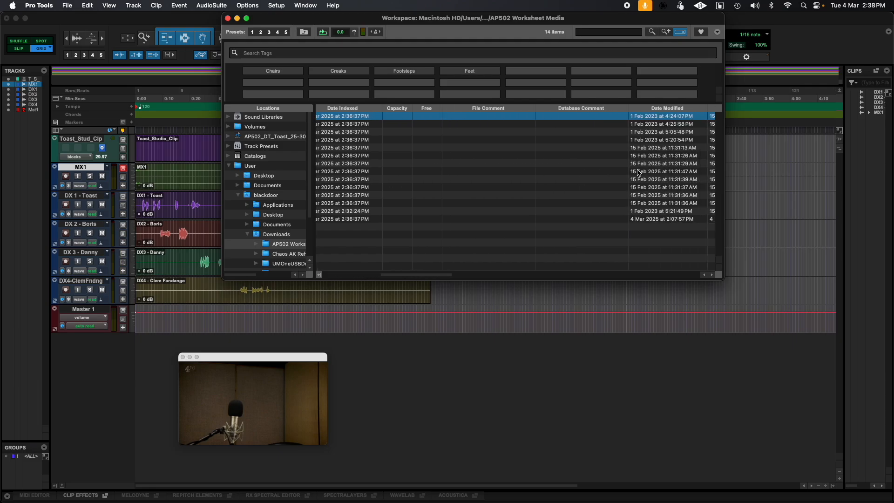
pyautogui.hscroll(5, 631, 199)
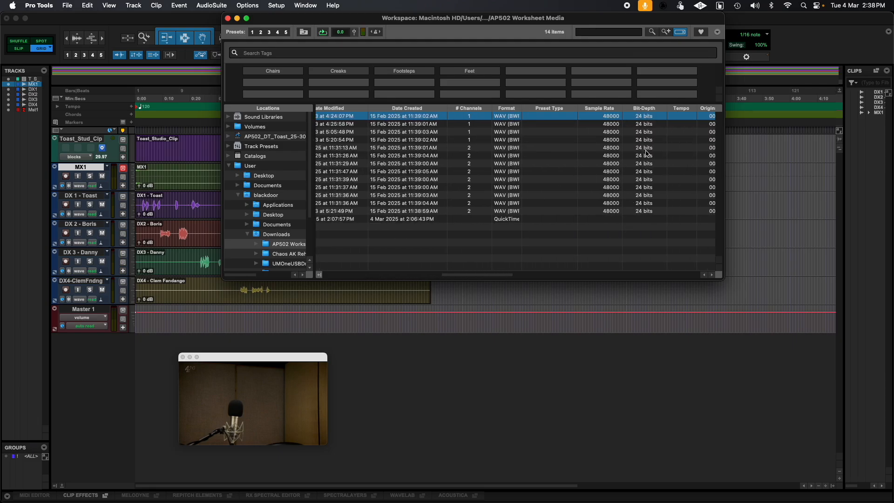
pyautogui.hscroll(3, 647, 165)
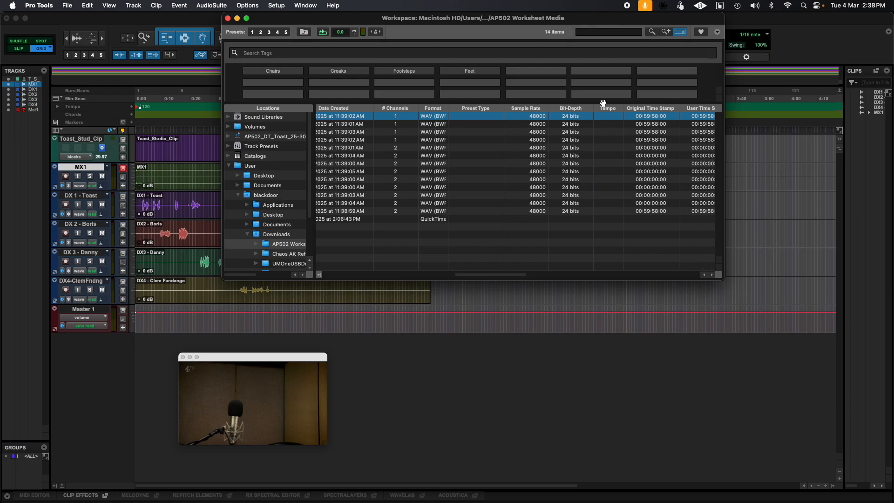
pyautogui.hscroll(8, 608, 189)
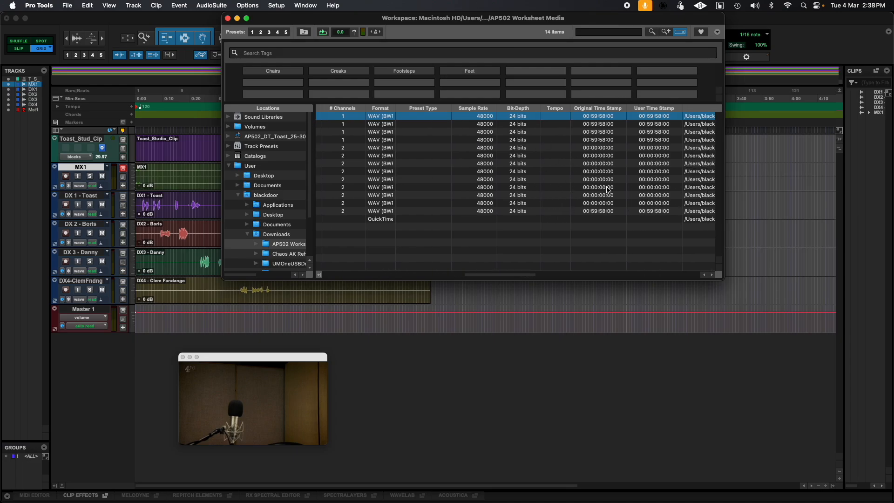
pyautogui.hscroll(3, 608, 190)
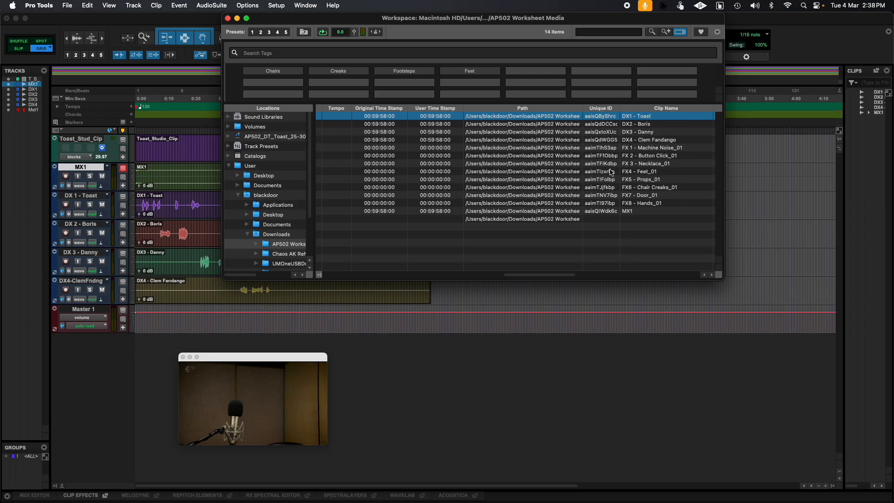
pyautogui.hscroll(-12, 625, 177)
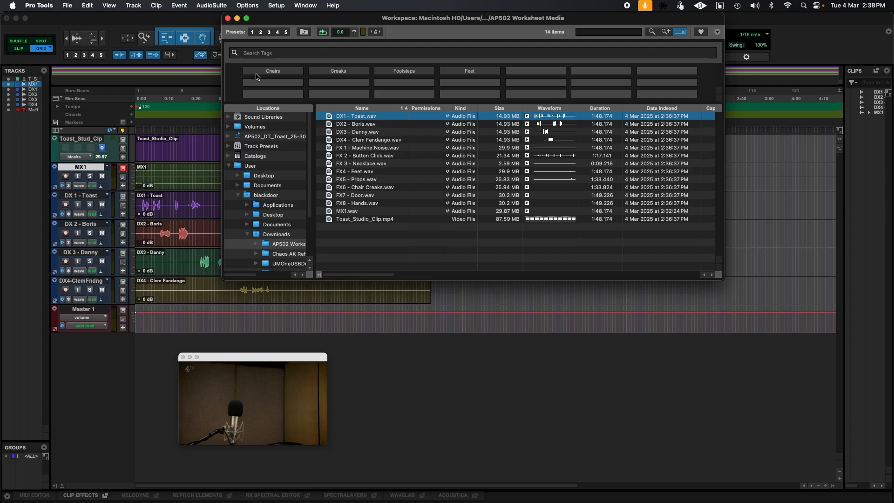
# Step: Filter the worksheet media by the Chairs tag and clear the filter again
pyautogui.click(280, 73)
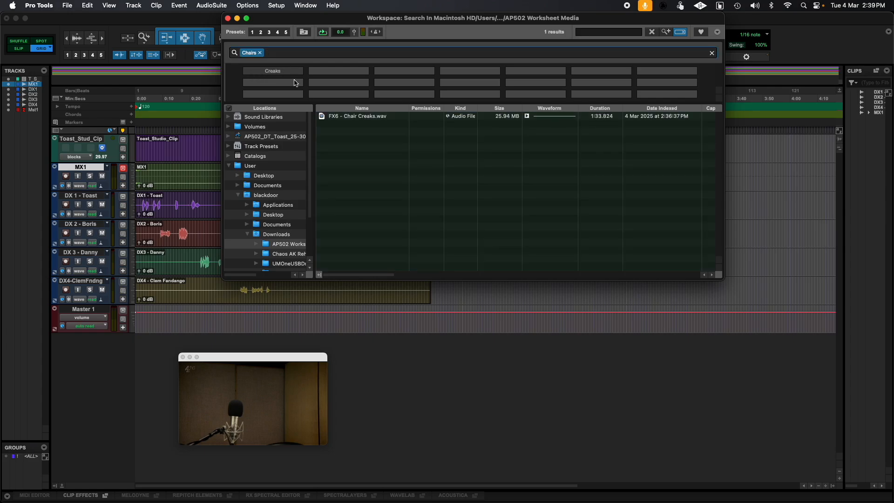
pyautogui.click(260, 53)
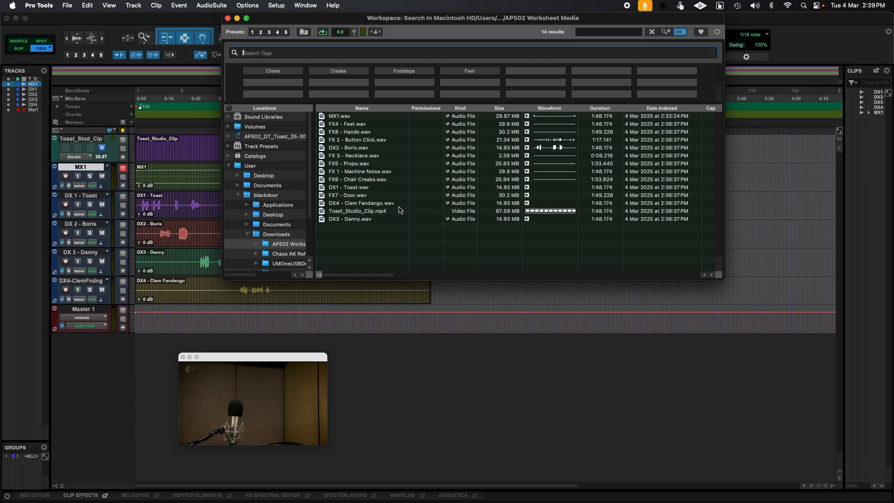
# Step: Sort the worksheet media by name and import FX 1 - Machine Noise through FX8 - Hands as new tracks
pyautogui.click(363, 109)
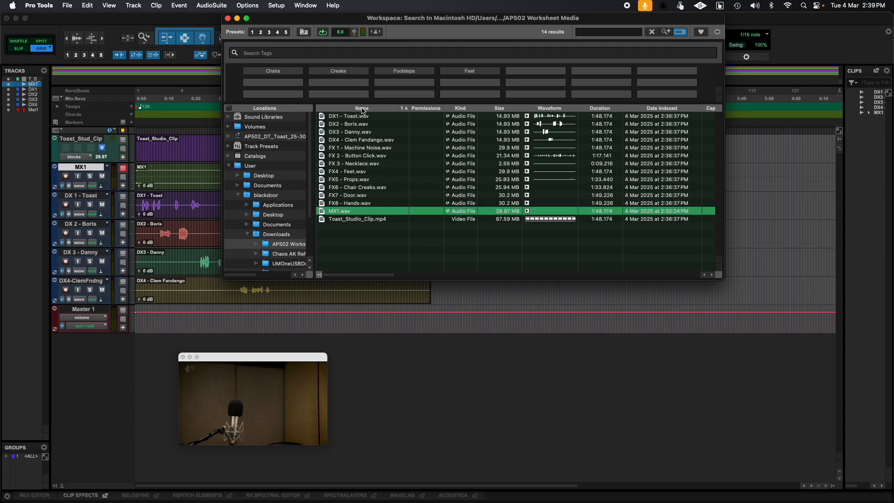
pyautogui.click(335, 148)
pyautogui.keyDown('shift'); pyautogui.click(341, 203); pyautogui.keyUp('shift')
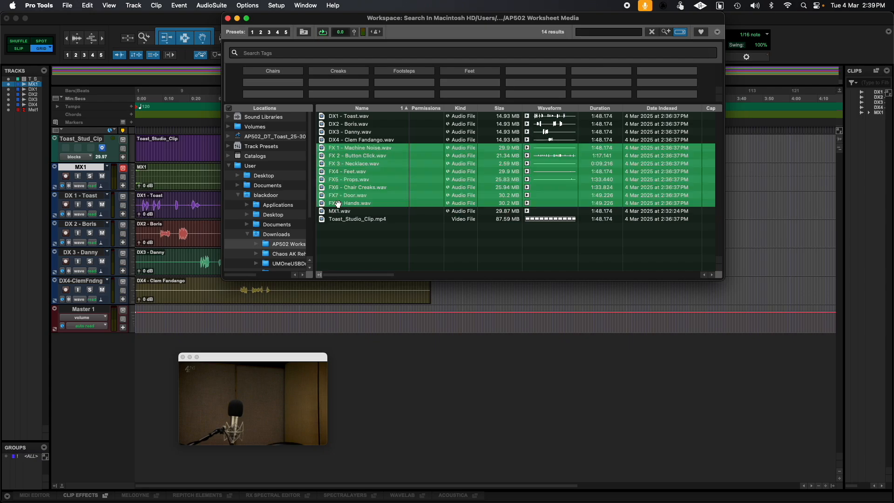
pyautogui.moveTo(331, 204); pyautogui.dragTo(18, 225)
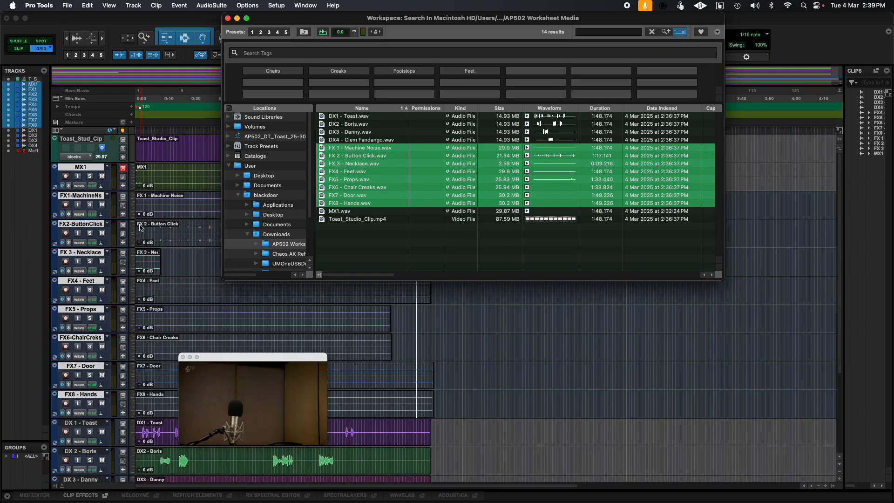
# Step: Exclude MX1 from the track selection and move the eight FX tracks below the DX4 track, above Master 1
pyautogui.keyDown('super'); pyautogui.click(85, 168); pyautogui.keyUp('super')
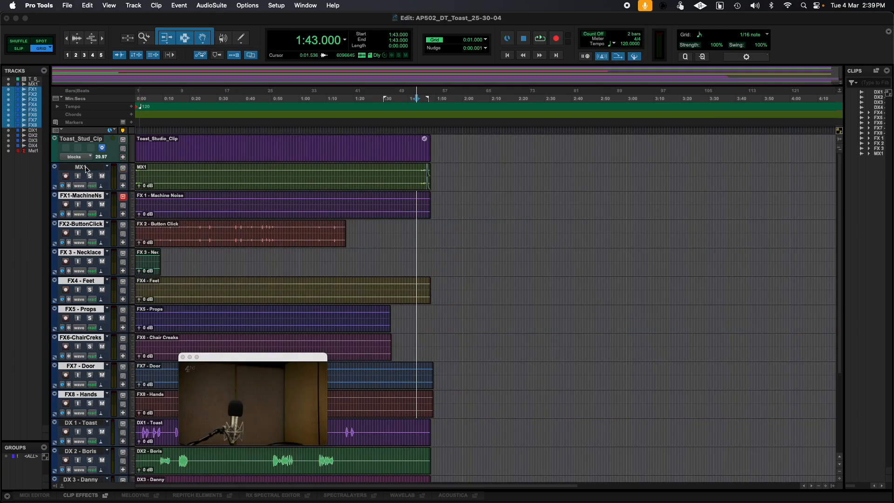
pyautogui.scroll(-5, 85, 184)
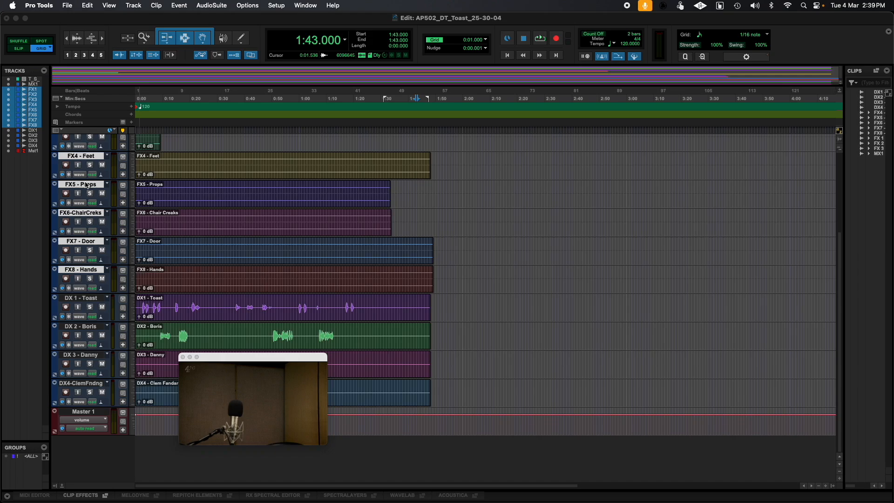
pyautogui.moveTo(75, 270); pyautogui.dragTo(78, 398)
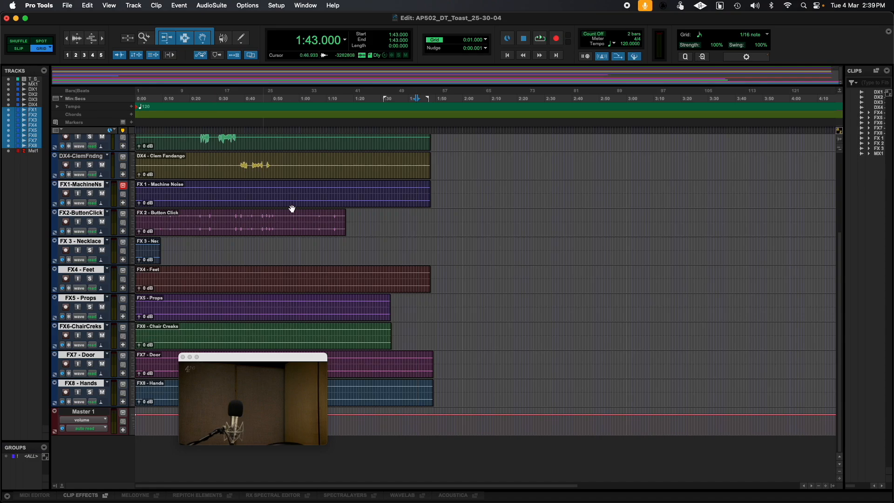
# Step: Delete the eight effects tracks, FX1 through FX8, together with their active clips
pyautogui.click(879, 113)
pyautogui.hscroll(3, 879, 113)
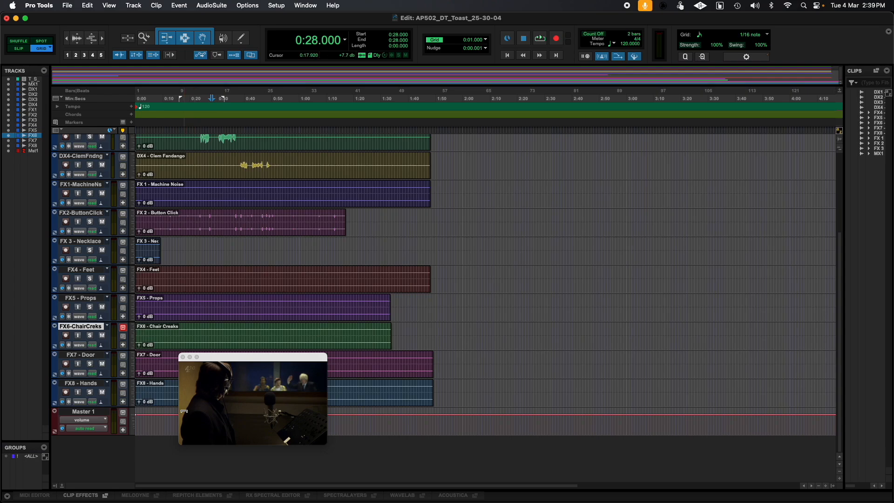
pyautogui.click(85, 383)
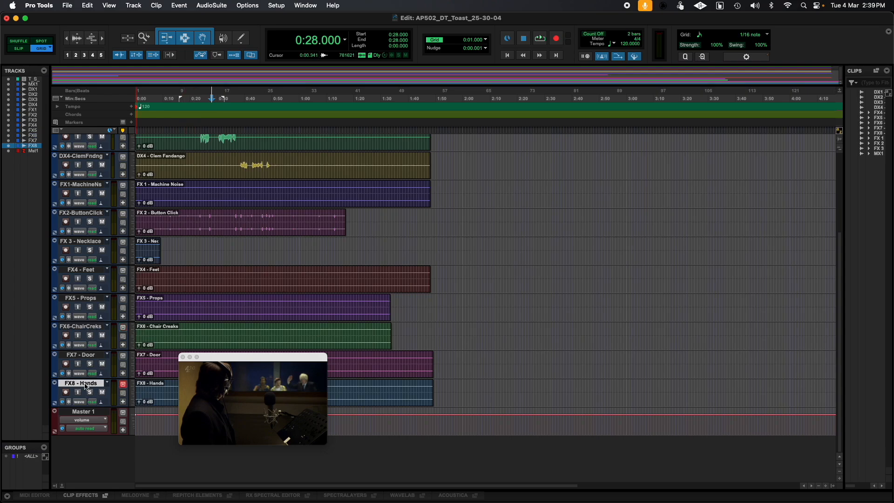
pyautogui.keyDown('shift'); pyautogui.click(87, 186); pyautogui.keyUp('shift')
pyautogui.rightClick(87, 186)
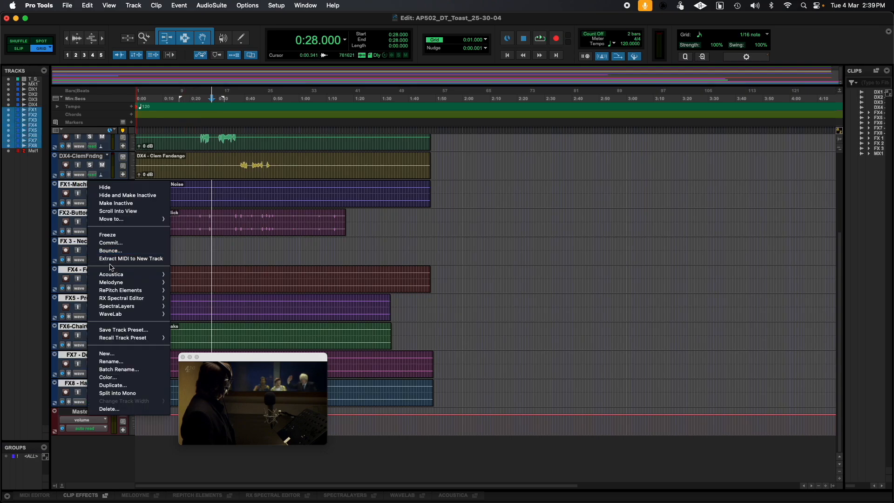
pyautogui.click(110, 409)
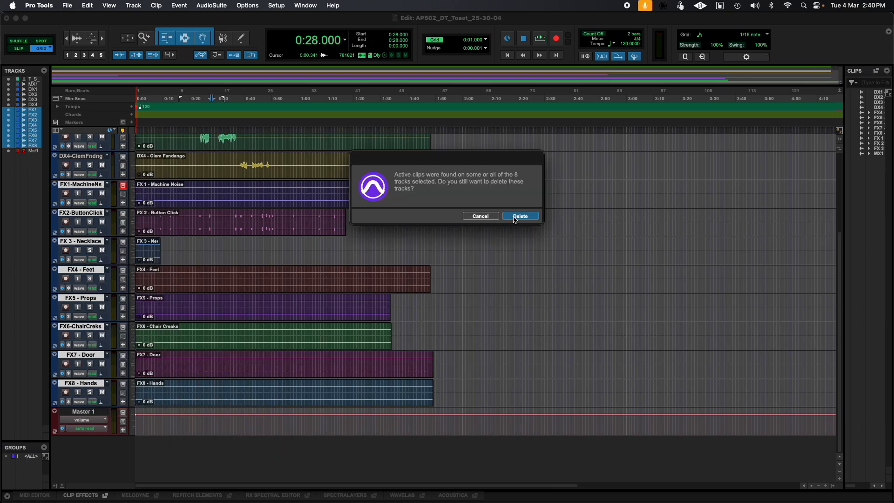
pyautogui.click(515, 220)
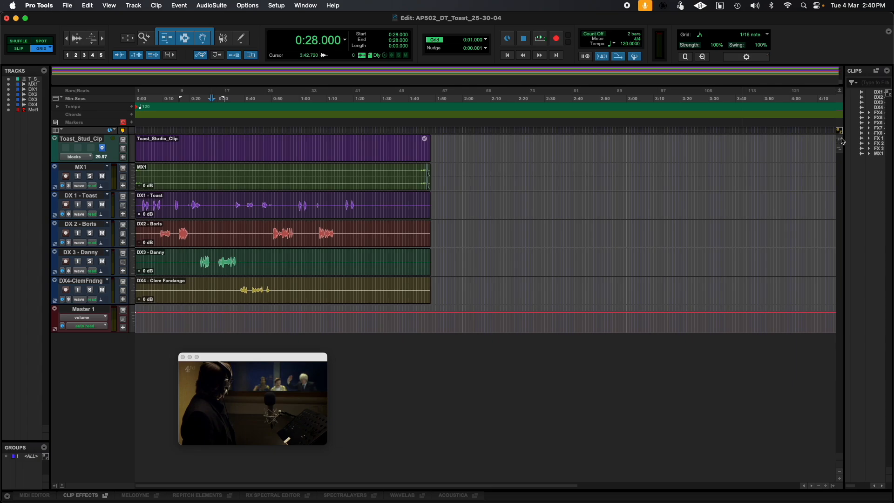
# Step: Clear all FX clips from the clip list, removing them from the session without deleting the source files
pyautogui.click(881, 115)
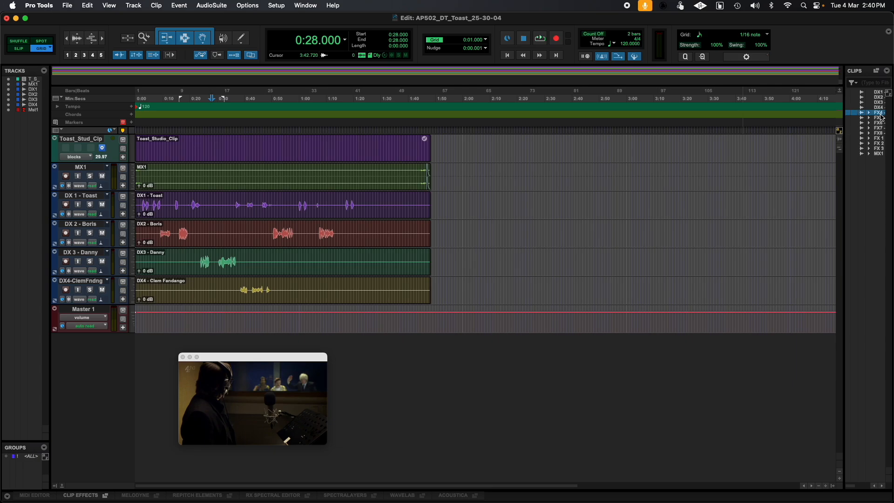
pyautogui.keyDown('shift'); pyautogui.click(879, 148); pyautogui.keyUp('shift')
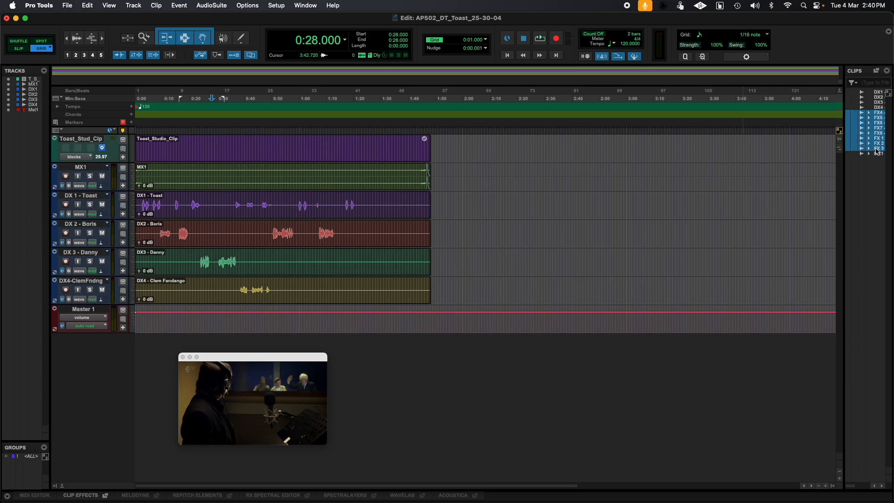
pyautogui.click(887, 72)
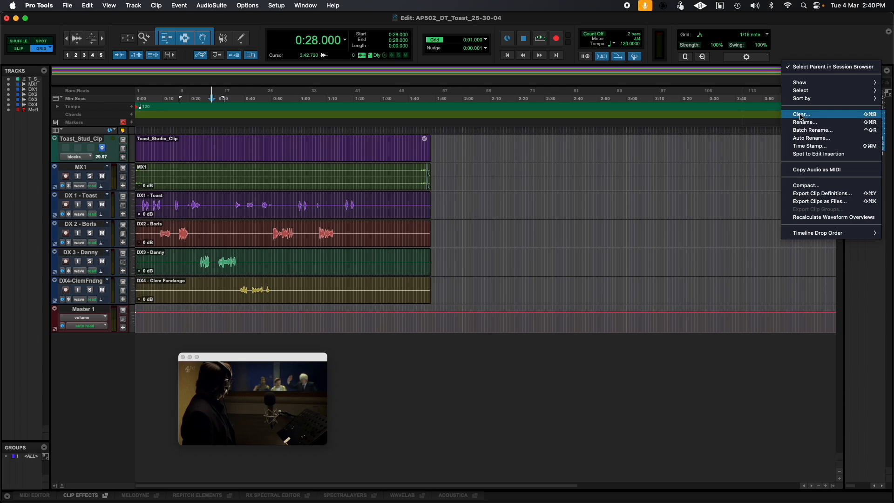
pyautogui.click(887, 70)
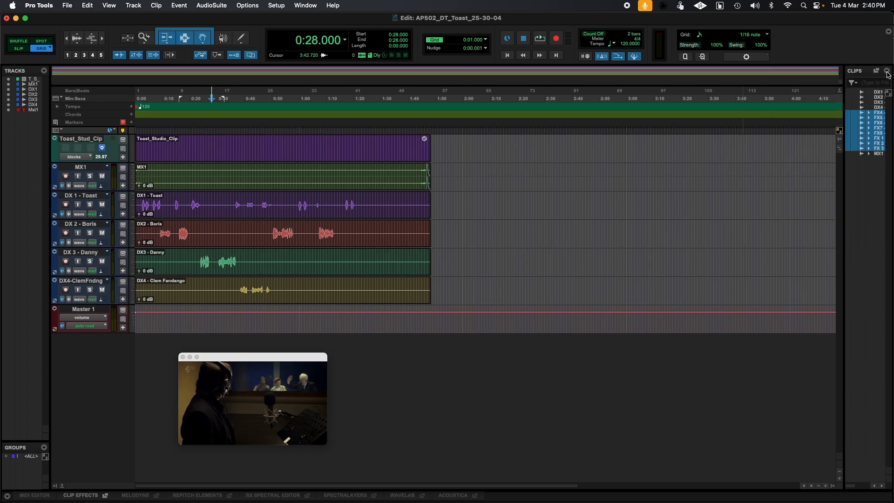
pyautogui.click(888, 71)
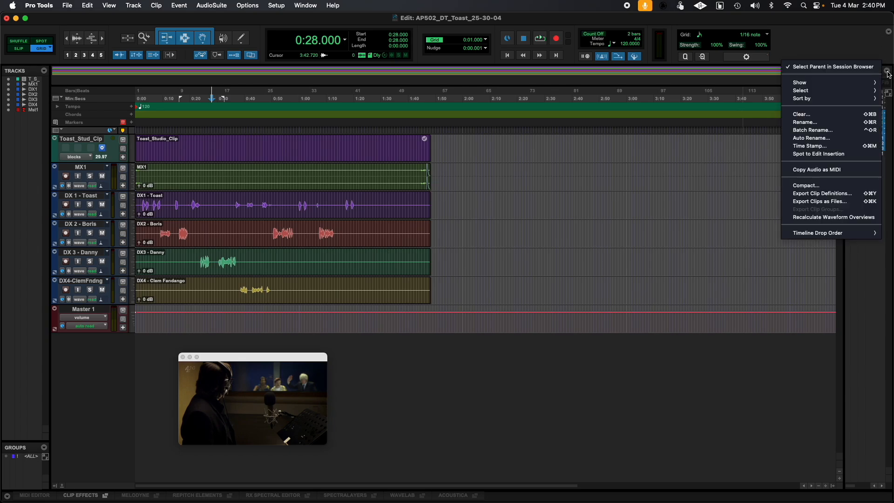
pyautogui.click(807, 118)
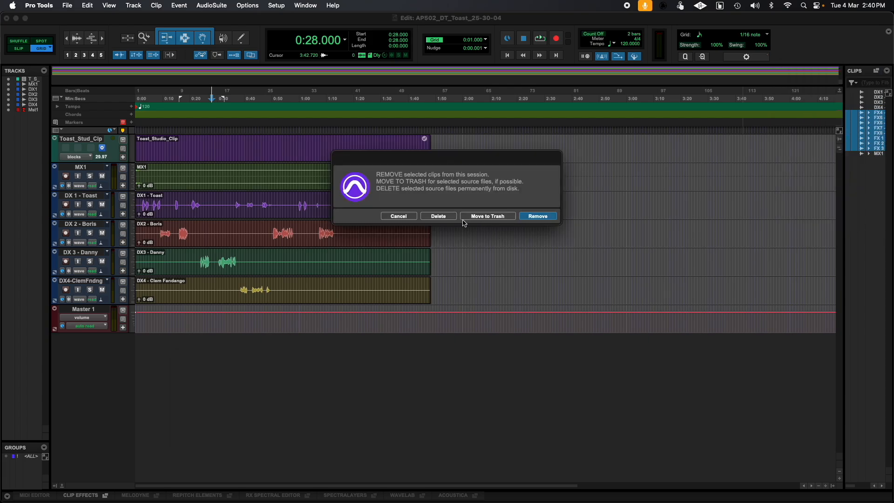
pyautogui.click(536, 216)
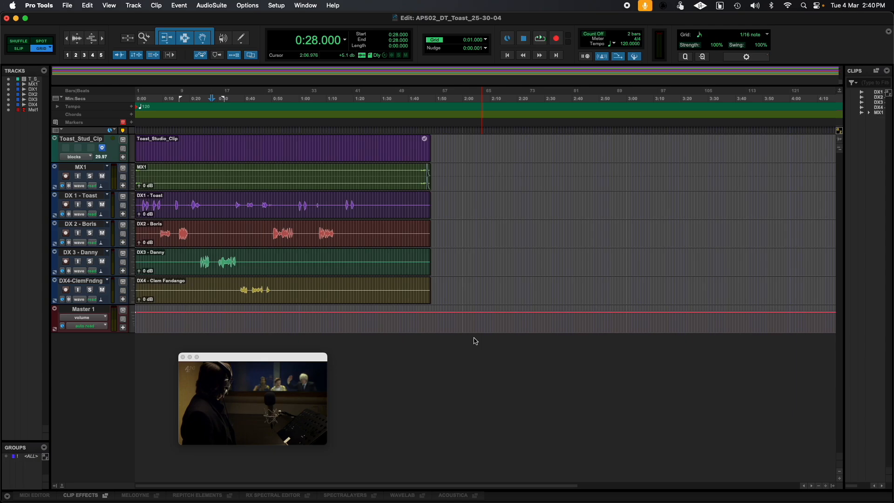
# Step: Reopen the Workspace browser and import the selected files FX 1 - Machine Noise through FX8 - Hands as new tracks
pyautogui.hotkey('alt', 'i')
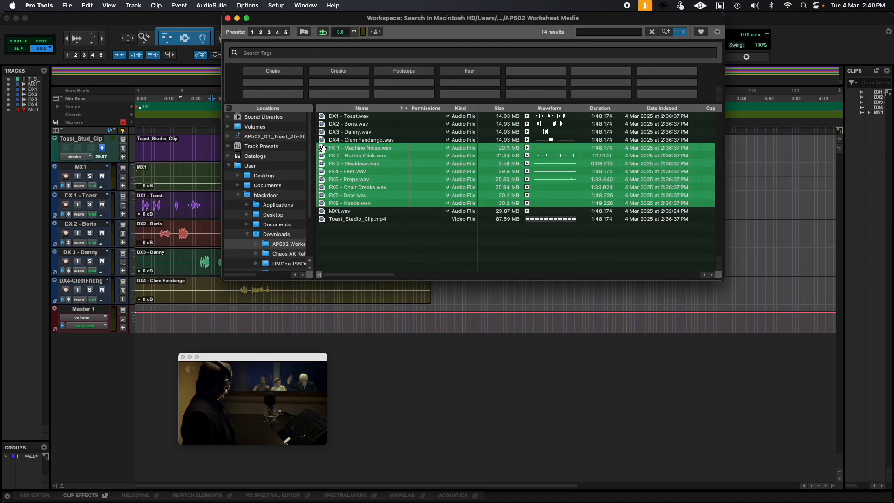
pyautogui.moveTo(323, 148); pyautogui.dragTo(14, 176)
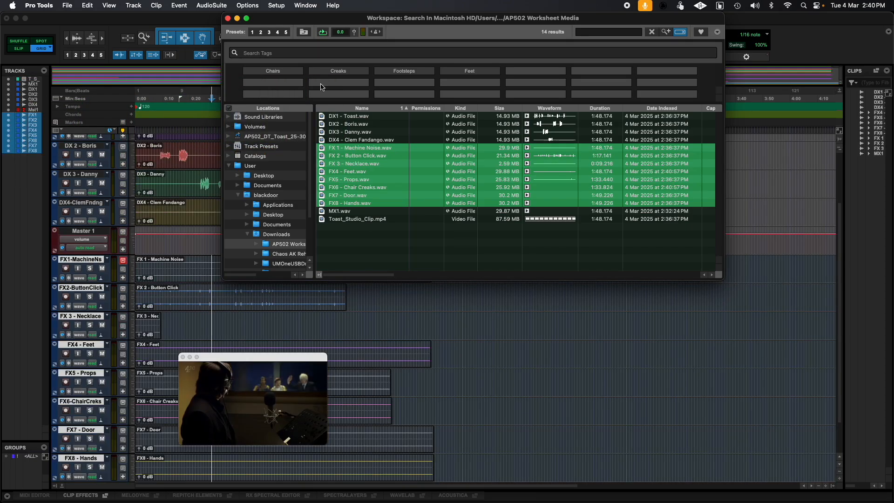
# Step: Check the session's audio files in the Workspace browser and in the Audio Files folder in Finder, then return to Pro Tools
pyautogui.click(251, 136)
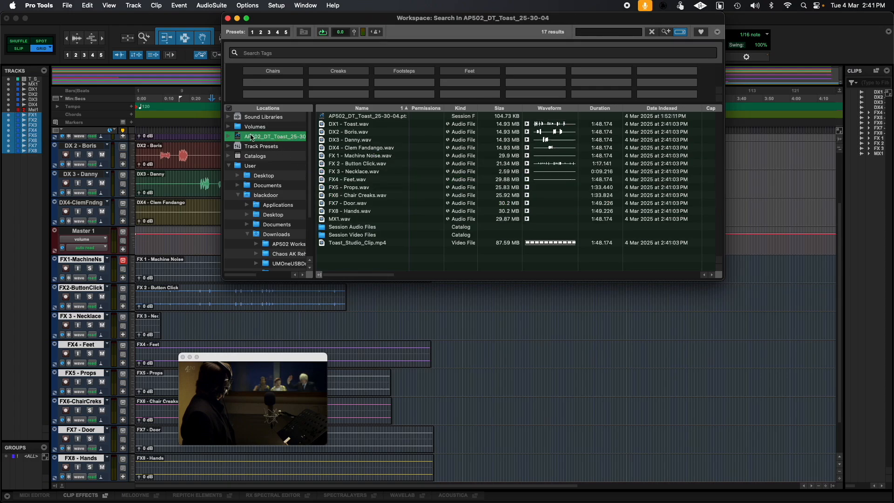
pyautogui.click(229, 137)
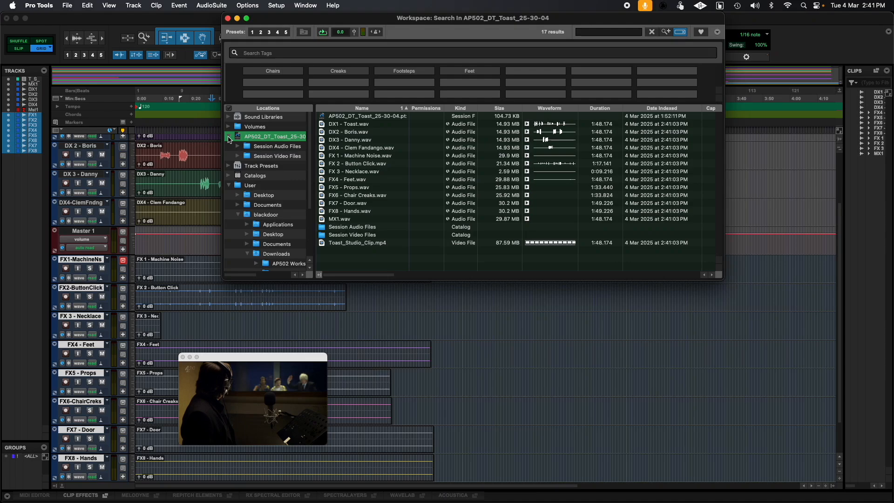
pyautogui.click(261, 147)
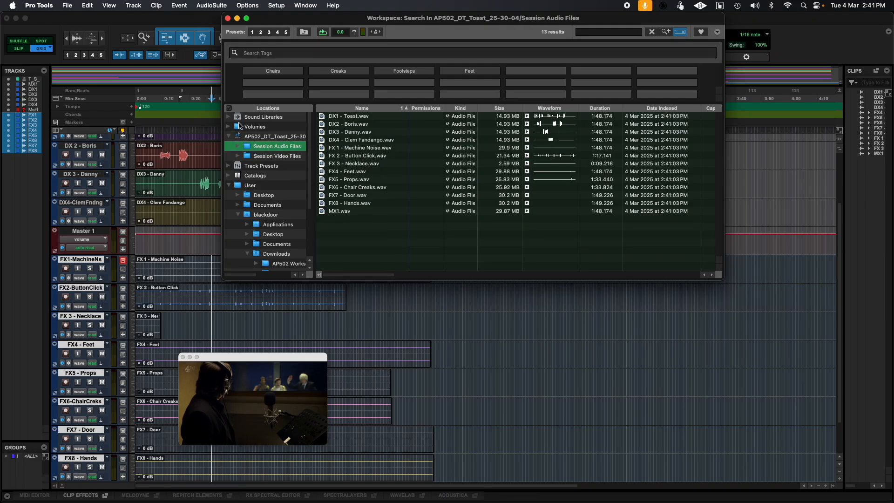
pyautogui.click(227, 19)
pyautogui.press('super+Tab')
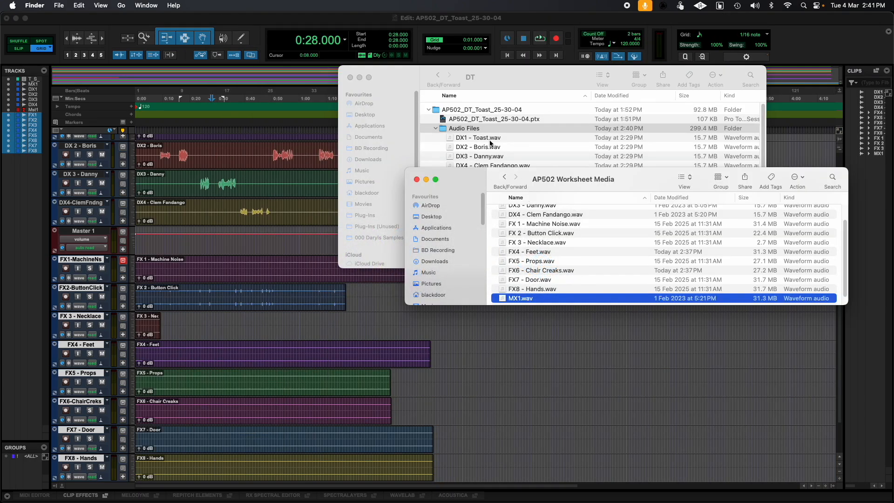
pyautogui.click(490, 142)
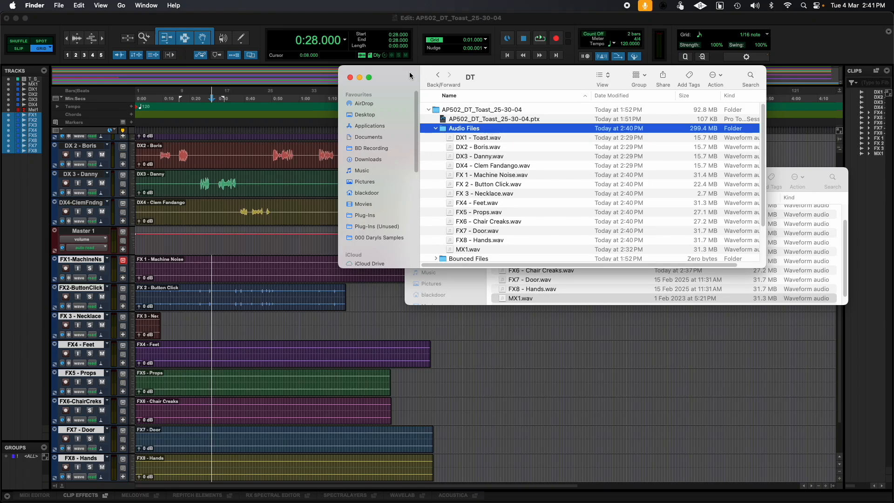
pyautogui.press('super+Tab')
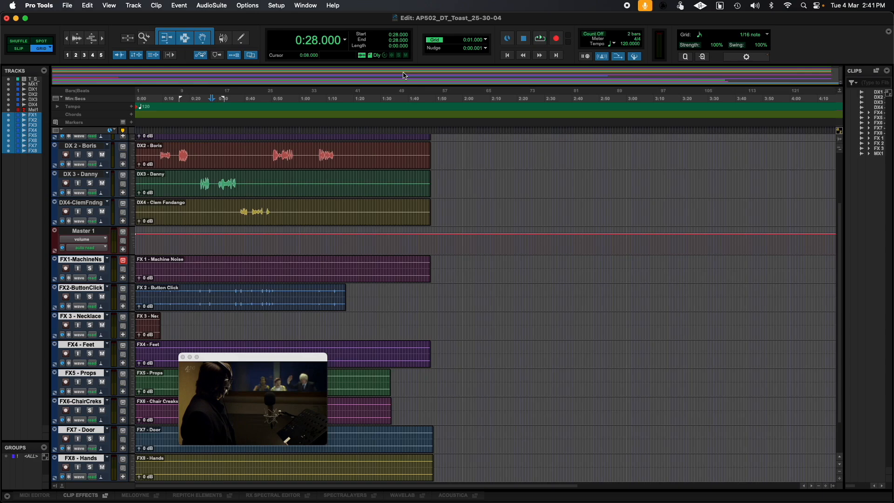
# Step: Play the session from the start, checking the track levels in the Mix window, and stop playback
pyautogui.press('Return')
pyautogui.press('space')
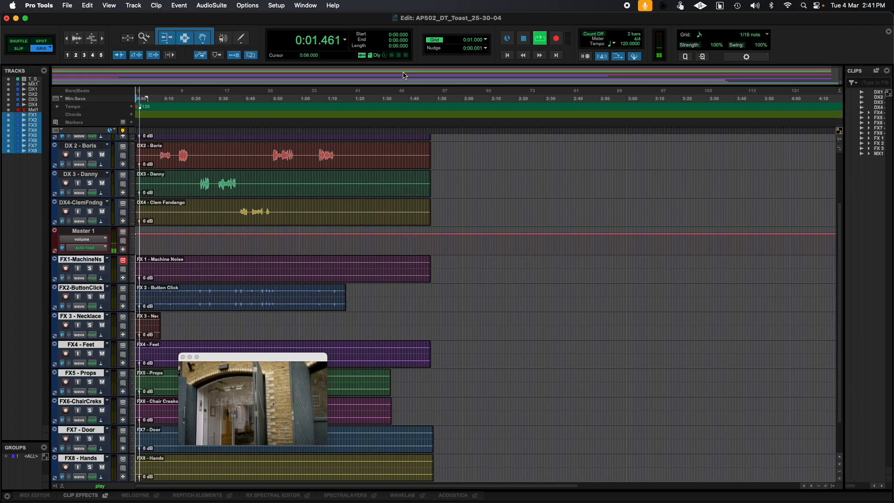
pyautogui.press('super+equal')
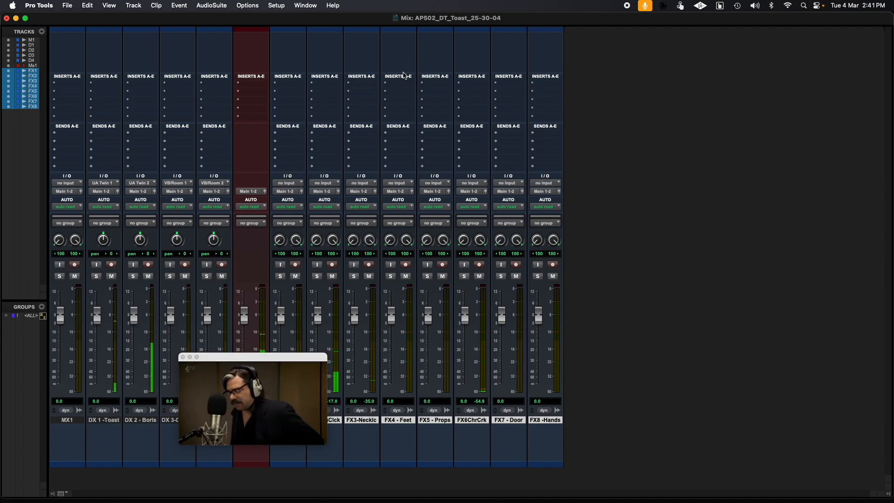
pyautogui.press('super+equal')
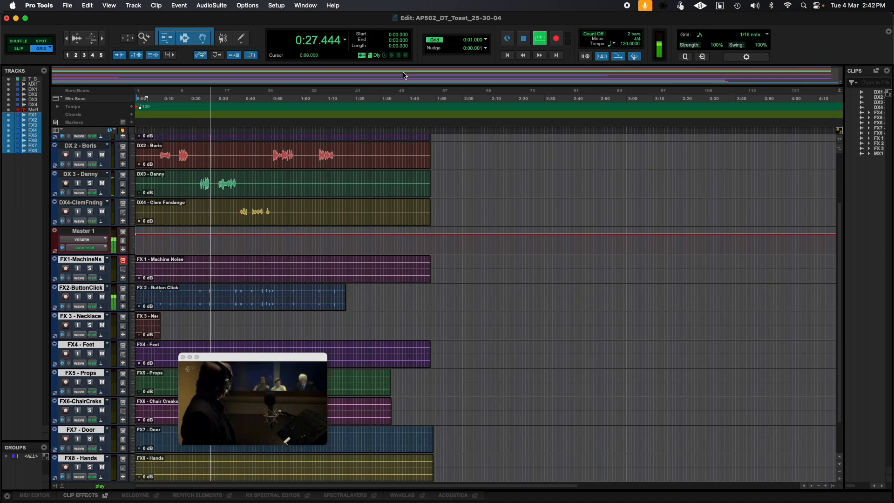
pyautogui.press('space')
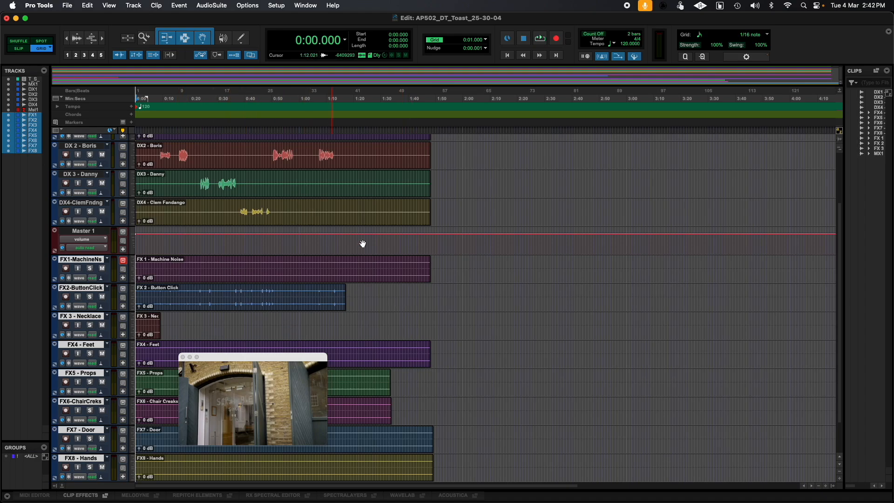
# Step: Move the video window up over the timeline and set the Toast_Stud_Clp video track view to frames
pyautogui.moveTo(291, 357); pyautogui.dragTo(346, 257)
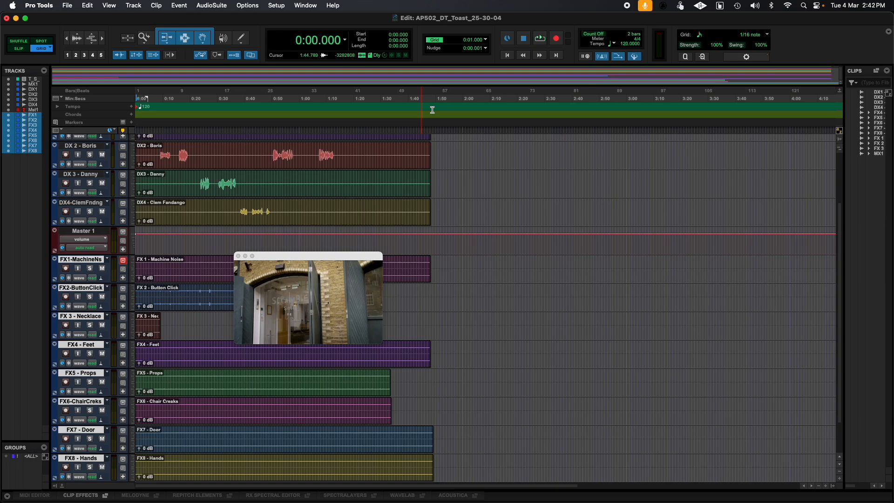
pyautogui.scroll(4, 258, 156)
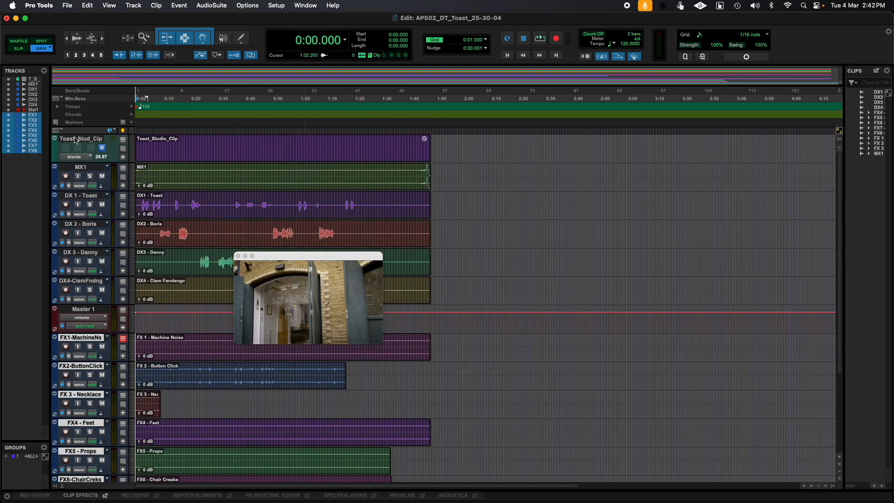
pyautogui.click(78, 158)
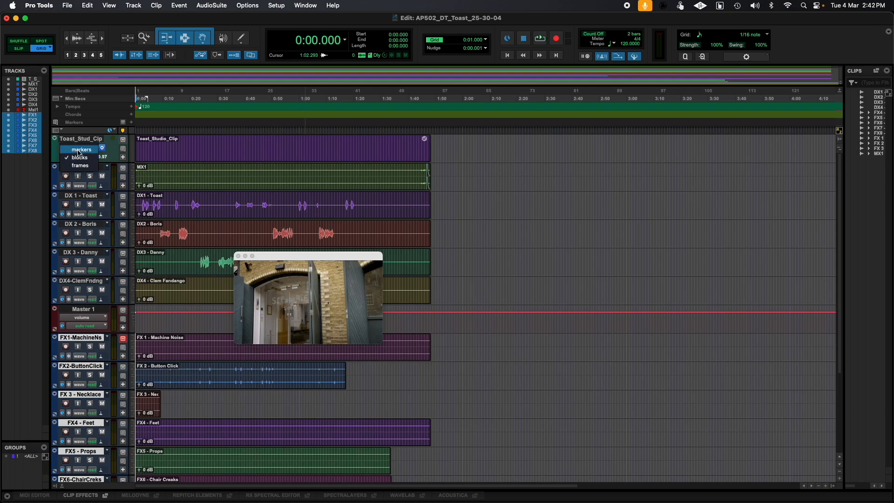
pyautogui.click(79, 166)
pyautogui.scroll(-3, 212, 174)
pyautogui.scroll(3, 212, 173)
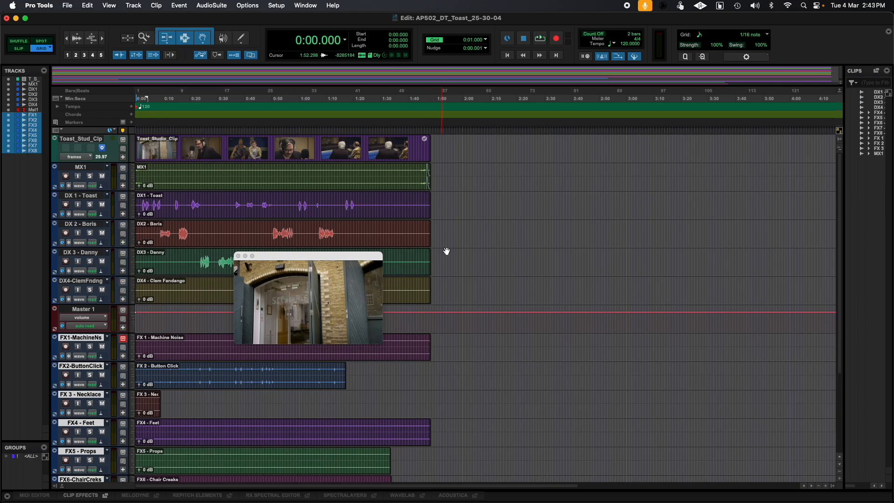
# Step: Switch back and forth between the Mix and Edit windows, finishing in the Edit window
pyautogui.press('super+equal')
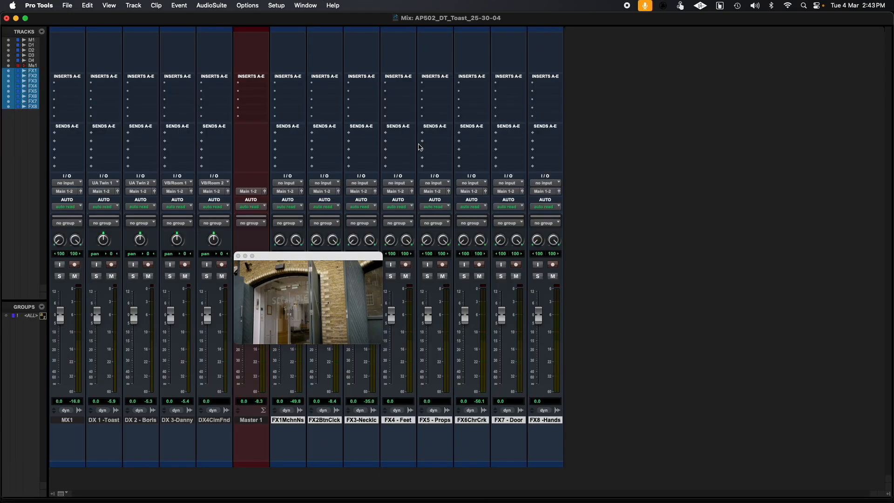
pyautogui.click(309, 5)
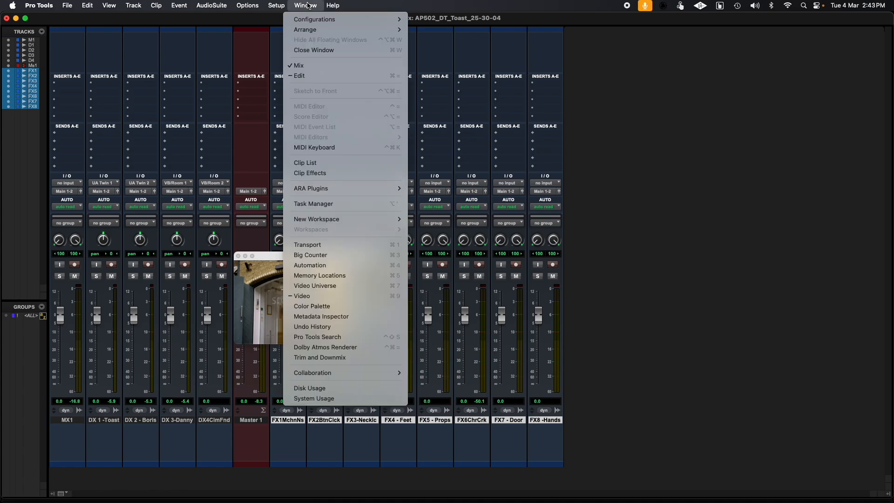
pyautogui.click(313, 76)
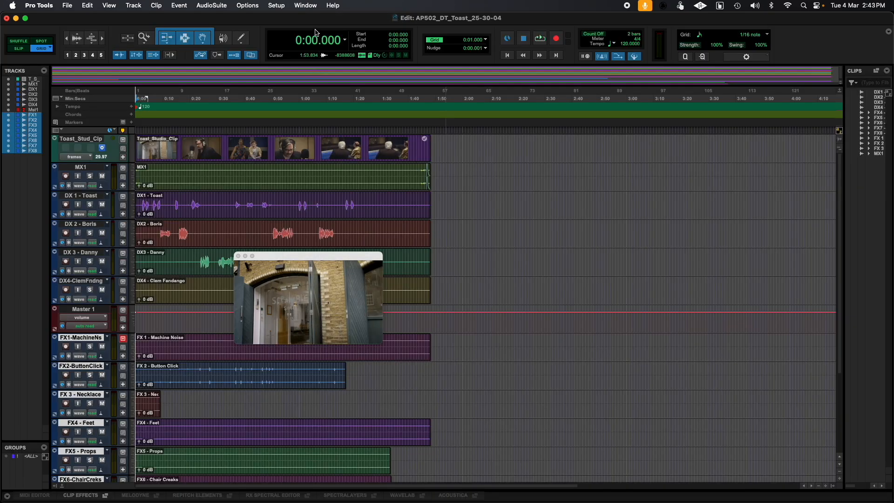
pyautogui.click(310, 7)
pyautogui.click(309, 6)
pyautogui.click(309, 5)
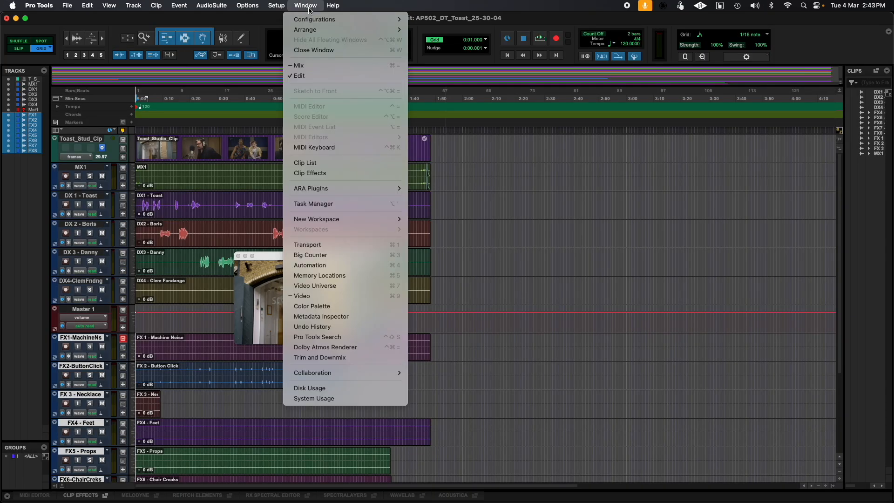
pyautogui.click(310, 68)
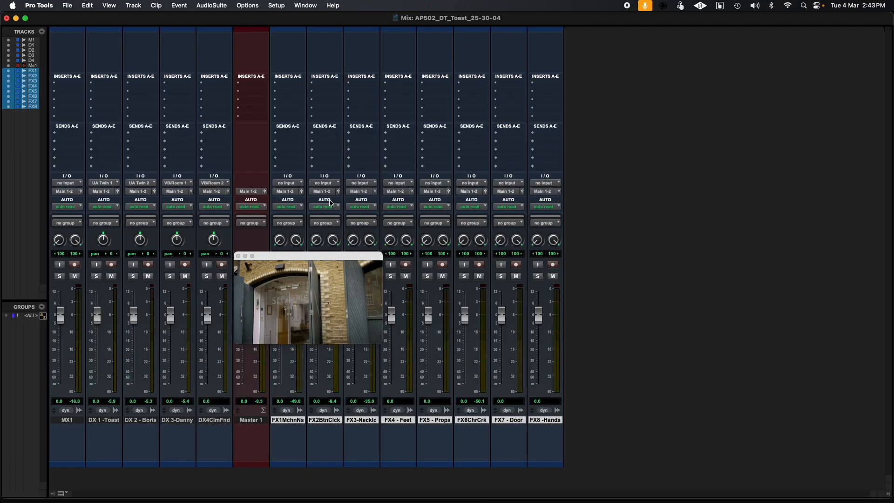
pyautogui.press('super+equal')
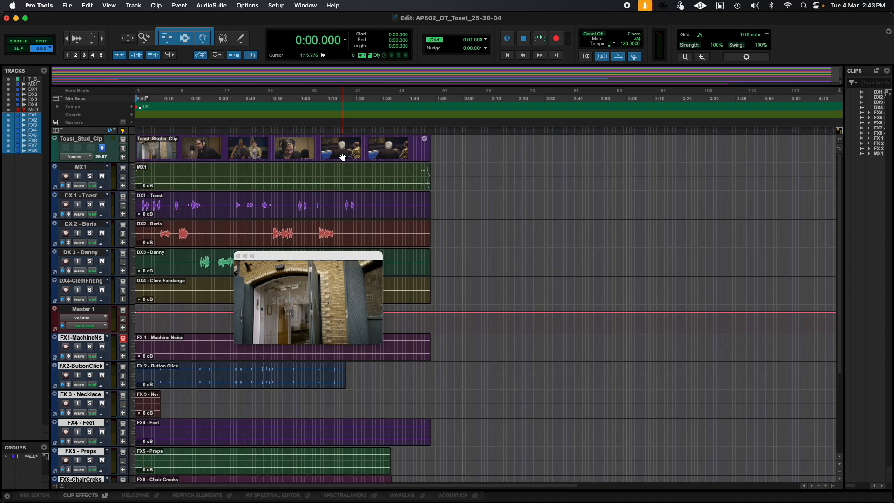
pyautogui.click(308, 5)
pyautogui.click(240, 260)
# Step: Select the DX 1 - Toast track from the track list and look over its available track options
pyautogui.click(55, 487)
pyautogui.click(8, 487)
pyautogui.click(33, 89)
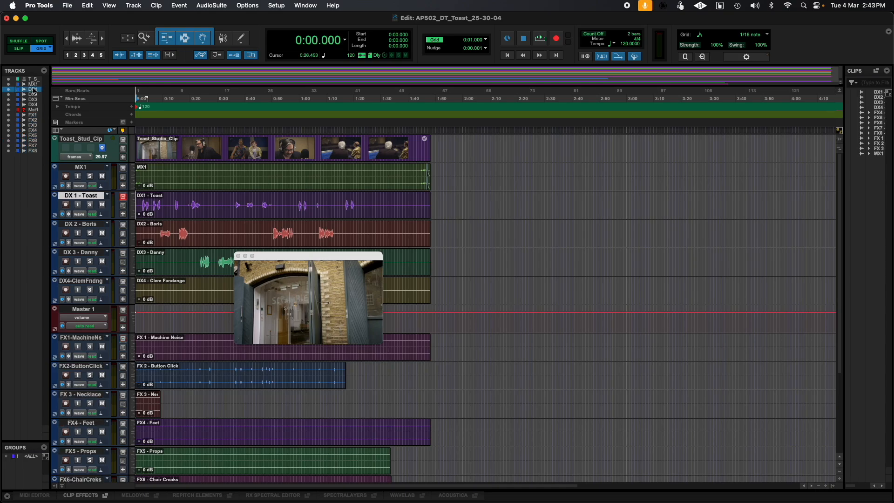
pyautogui.rightClick(85, 198)
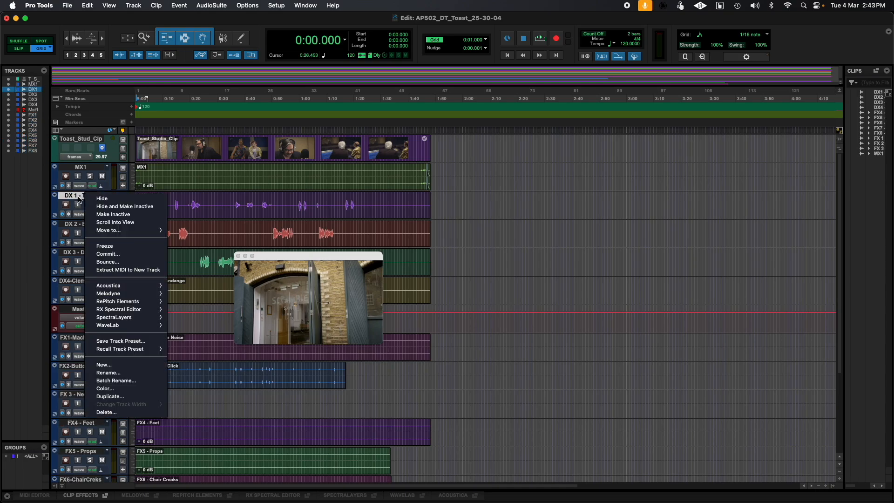
pyautogui.click(79, 200)
pyautogui.rightClick(33, 90)
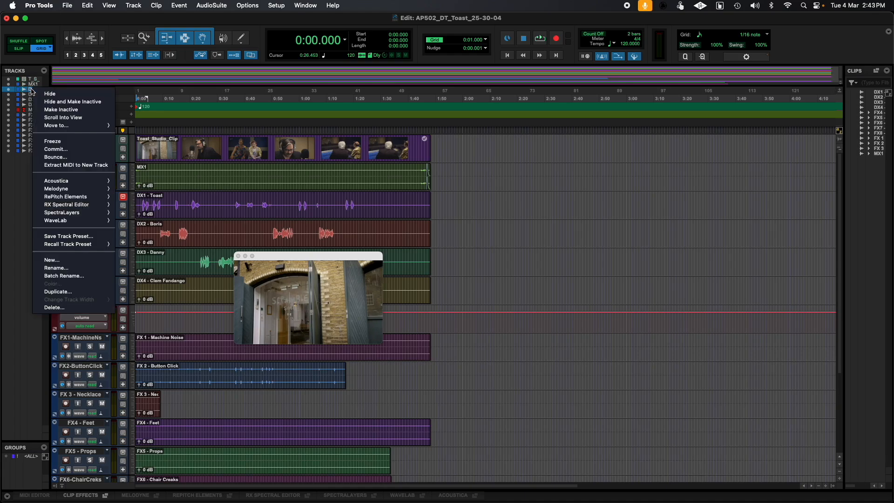
pyautogui.click(32, 89)
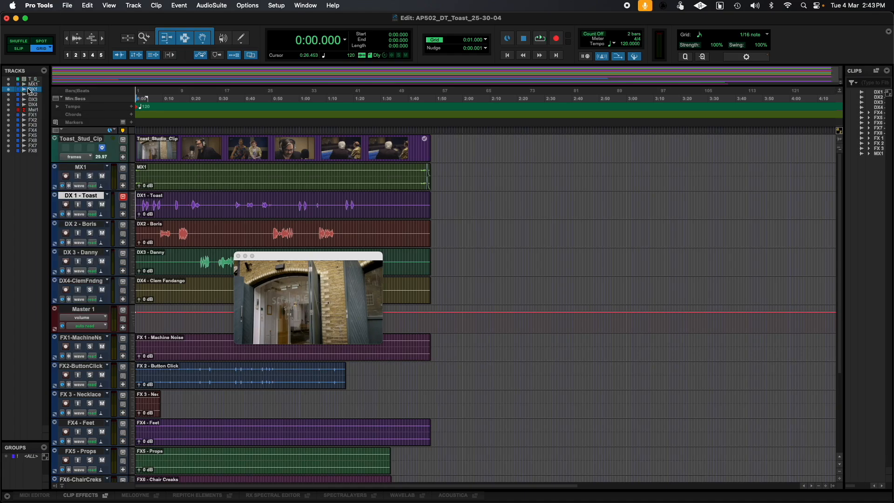
# Step: Hide the tracks DX1 through FX7 using the track list and show them all again
pyautogui.click(7, 89)
pyautogui.click(8, 90)
pyautogui.moveTo(7, 90); pyautogui.dragTo(9, 129)
pyautogui.click(8, 120)
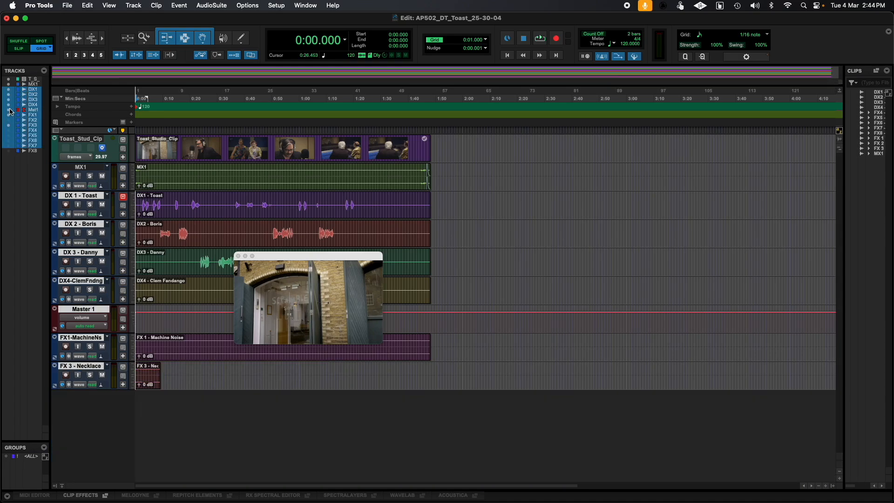
pyautogui.click(9, 110)
pyautogui.moveTo(8, 98); pyautogui.dragTo(8, 127)
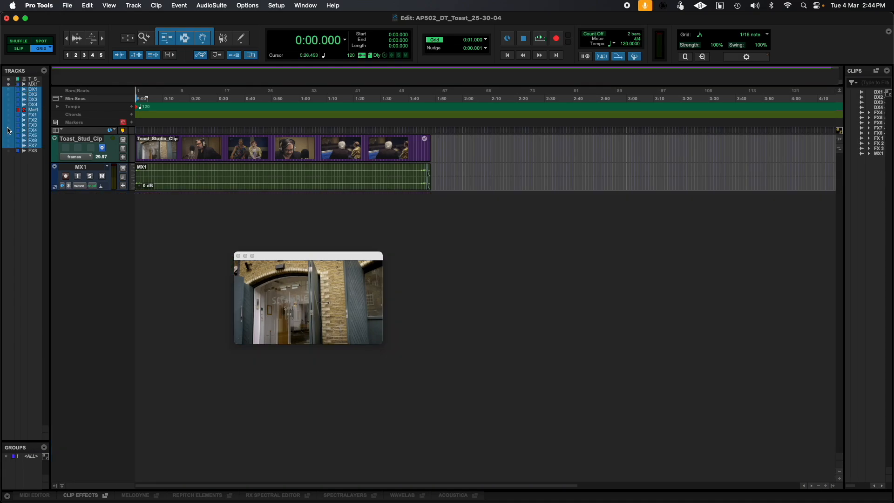
pyautogui.moveTo(10, 89); pyautogui.dragTo(11, 145)
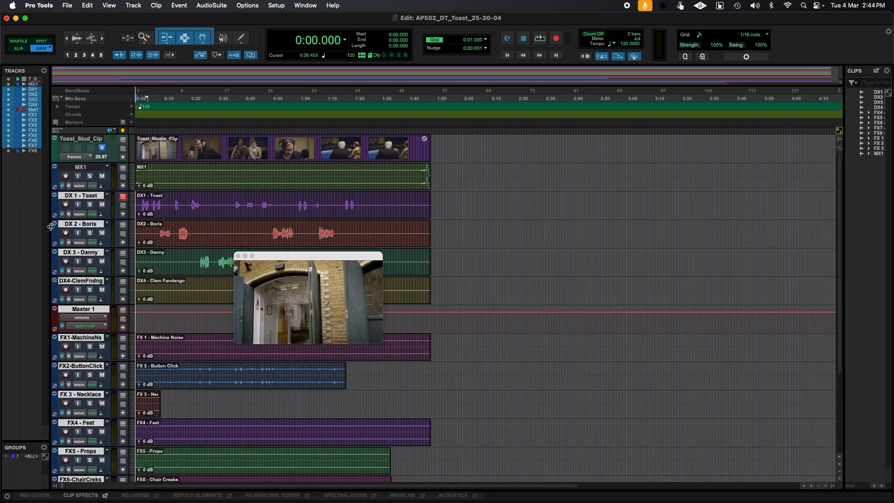
# Step: Move the Master 1 track to the end of the track list, below FX8
pyautogui.click(73, 311)
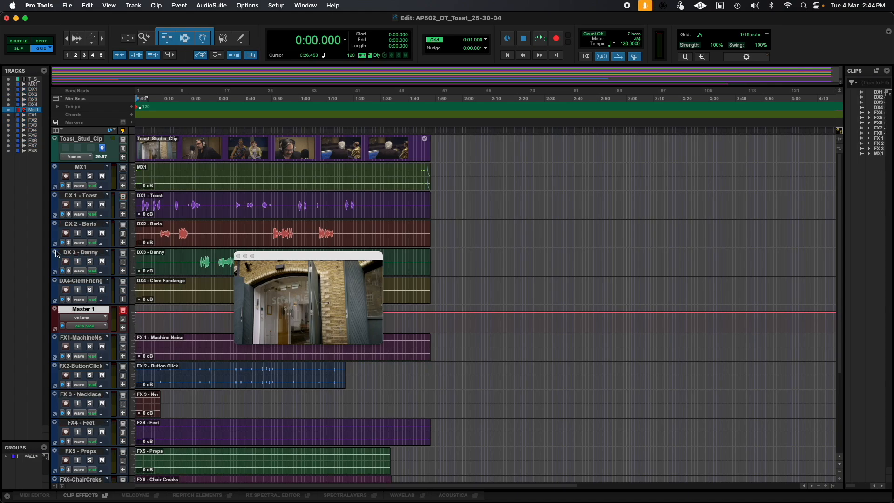
pyautogui.moveTo(36, 109); pyautogui.dragTo(36, 177)
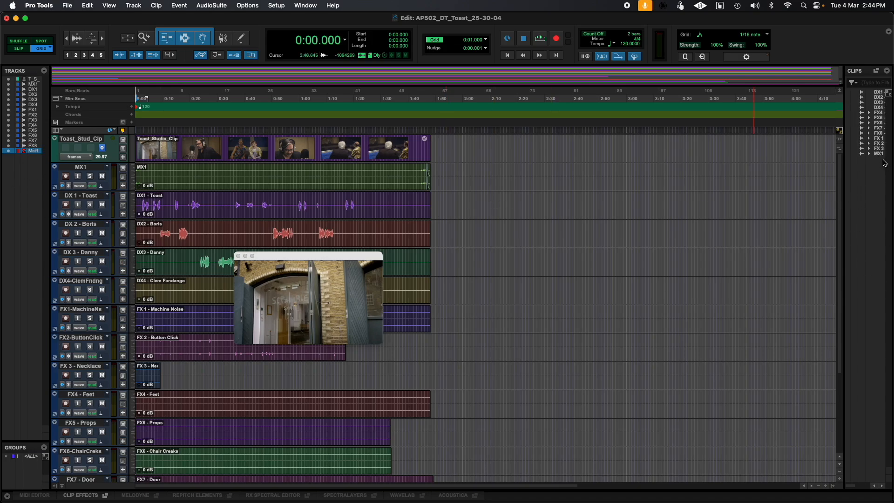
# Step: Place FX 3 - Necklace and FX 1 - Machine Noise clips from the clip list past the session material, delete them and return to the start
pyautogui.moveTo(880, 150); pyautogui.dragTo(727, 205)
pyautogui.moveTo(877, 150); pyautogui.dragTo(693, 352)
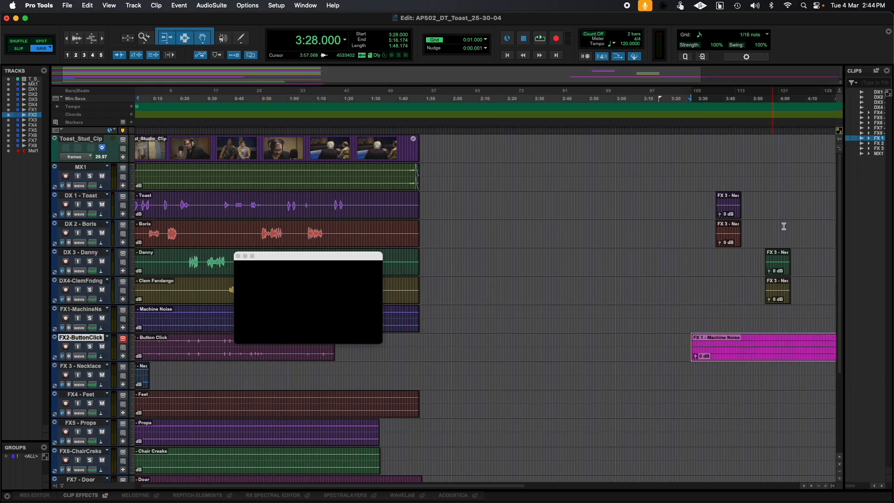
pyautogui.moveTo(679, 196); pyautogui.dragTo(726, 385)
pyautogui.press('Delete')
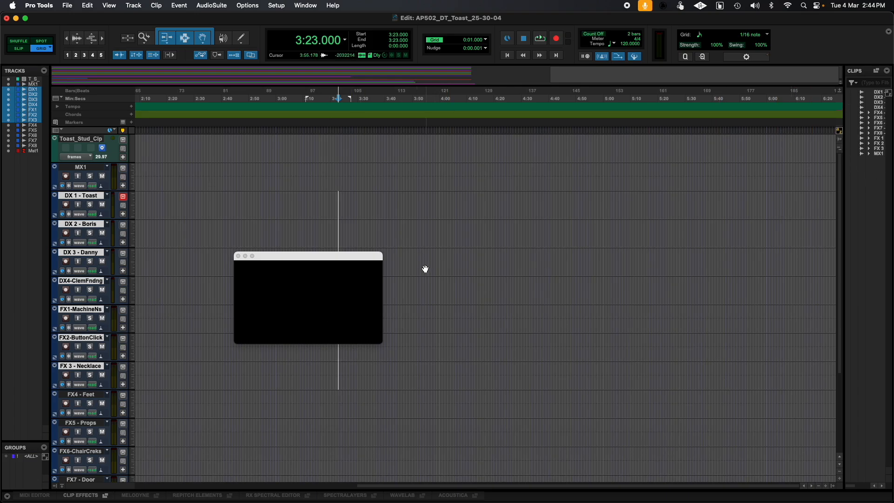
pyautogui.press('Return')
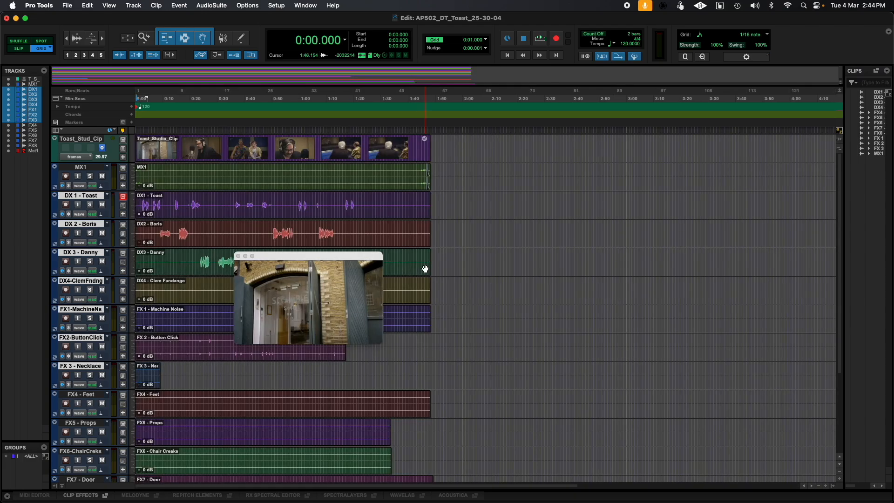
# Step: Hide the Clips list and show it again
pyautogui.click(833, 487)
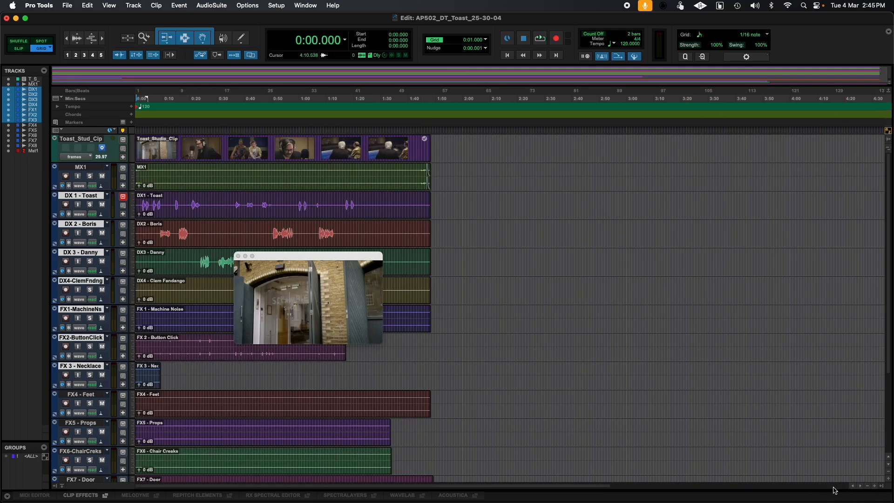
pyautogui.click(891, 486)
pyautogui.click(834, 487)
pyautogui.click(882, 486)
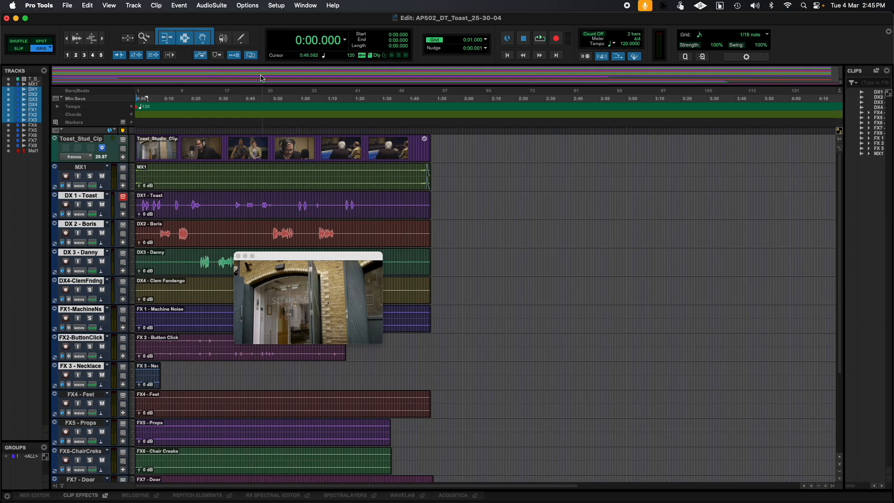
# Step: Zoom in on the timeline and move to the section around 13 to 16 seconds through the session overview
pyautogui.press('t')
pyautogui.press('t')
pyautogui.press('t')
pyautogui.press('t')
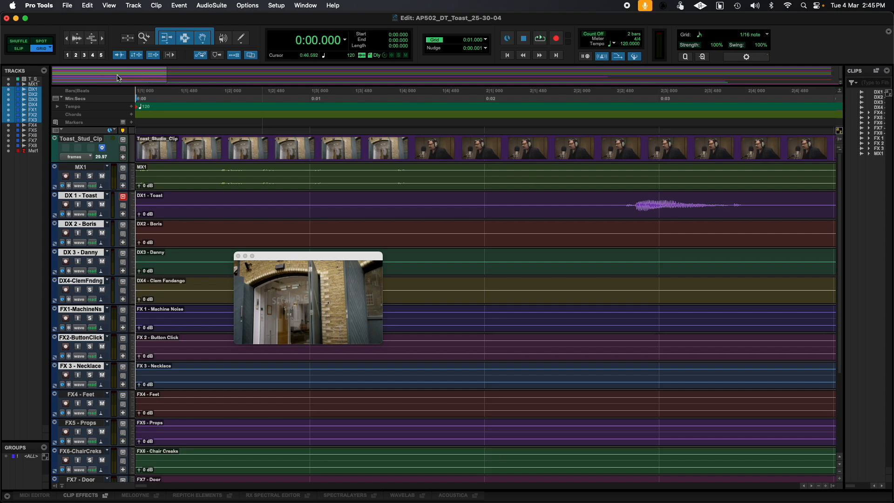
pyautogui.click(150, 76)
pyautogui.moveTo(150, 76); pyautogui.dragTo(164, 76)
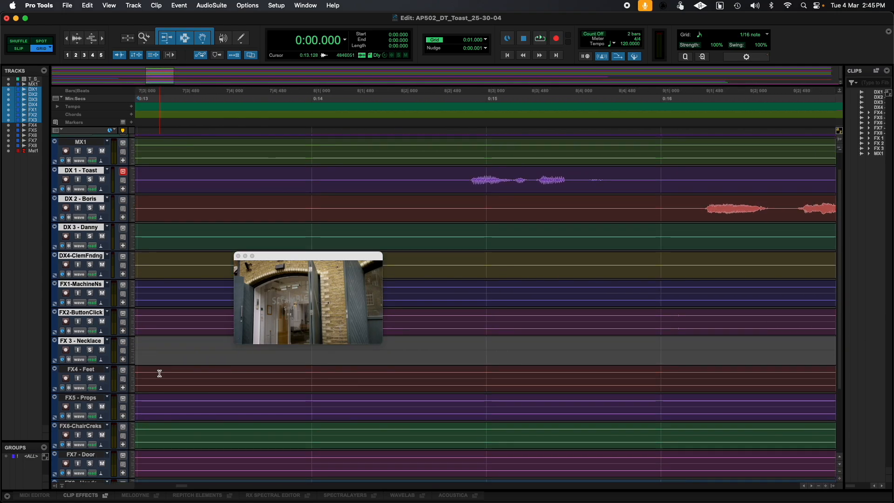
# Step: Enlarge the session overview strip, view the section around 30 seconds, and shrink the strip again
pyautogui.moveTo(167, 77); pyautogui.dragTo(114, 145)
pyautogui.moveTo(73, 75); pyautogui.dragTo(285, 73)
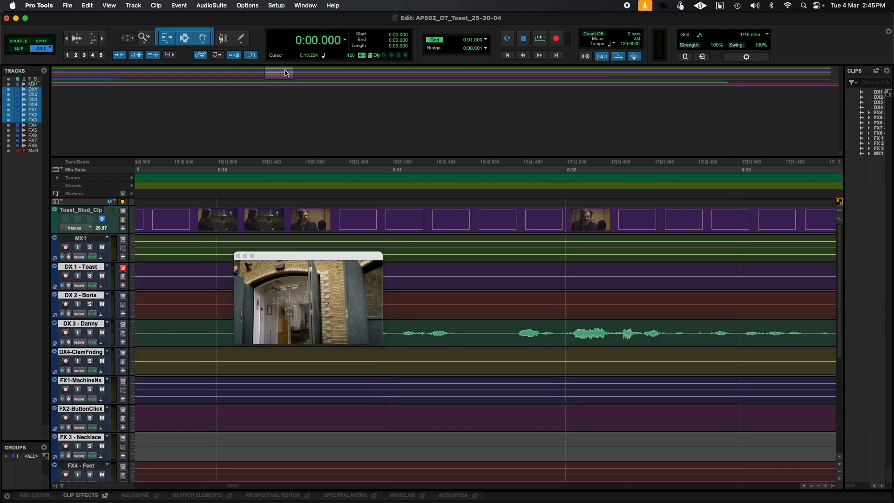
pyautogui.moveTo(59, 157); pyautogui.dragTo(61, 92)
pyautogui.moveTo(108, 150); pyautogui.dragTo(114, 89)
# Step: Jump to several sections of the session through the overview, return to the beginning, and zoom out to fit the whole session
pyautogui.click(120, 71)
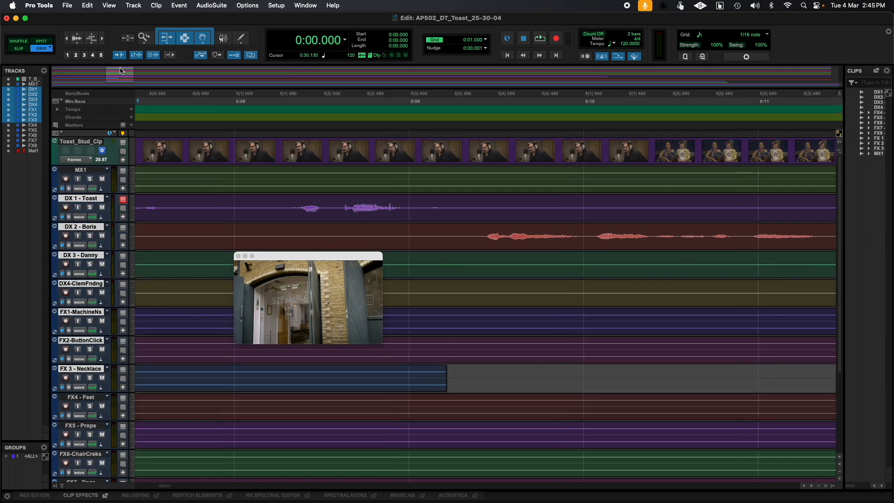
pyautogui.click(168, 77)
pyautogui.click(259, 77)
pyautogui.click(438, 80)
pyautogui.click(563, 73)
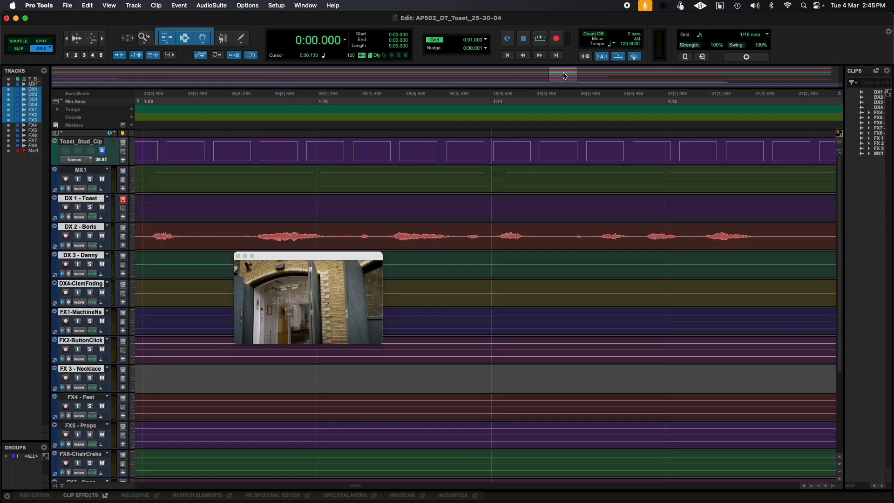
pyautogui.moveTo(743, 83); pyautogui.dragTo(78, 74)
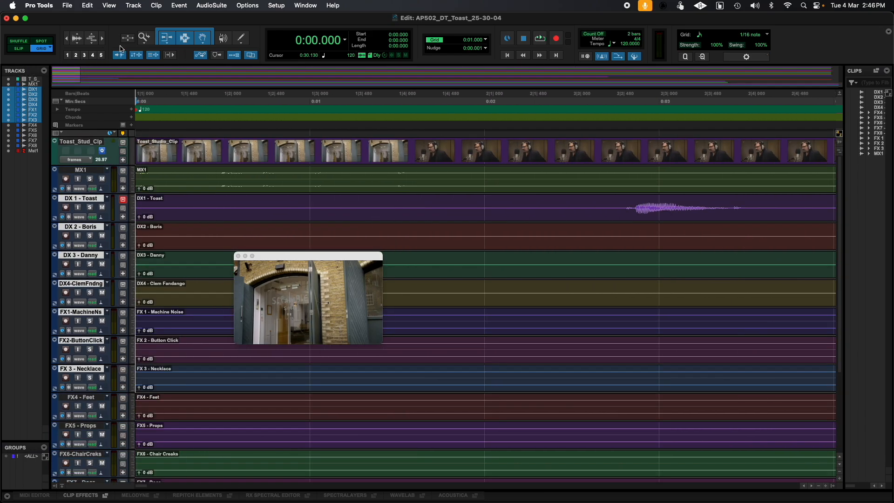
pyautogui.doubleClick(146, 40)
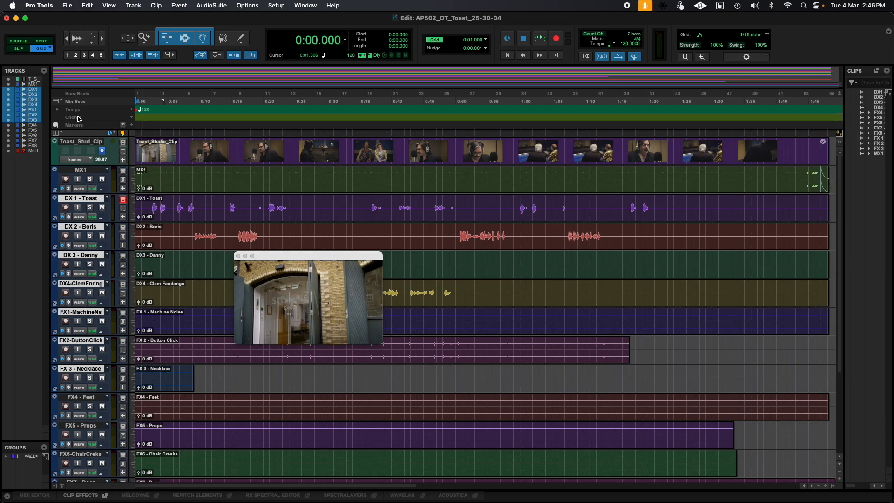
# Step: Show the Timecode ruler and use timecode as the main time scale
pyautogui.click(57, 102)
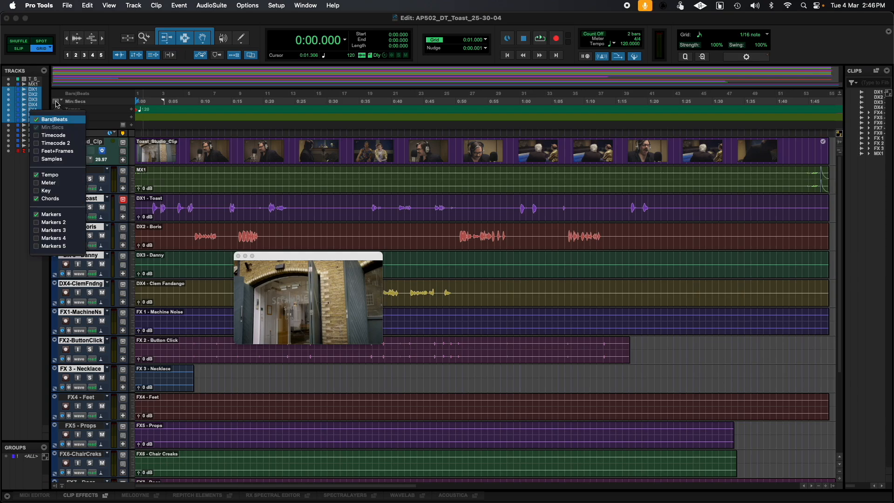
pyautogui.click(59, 135)
pyautogui.click(109, 111)
pyautogui.click(98, 111)
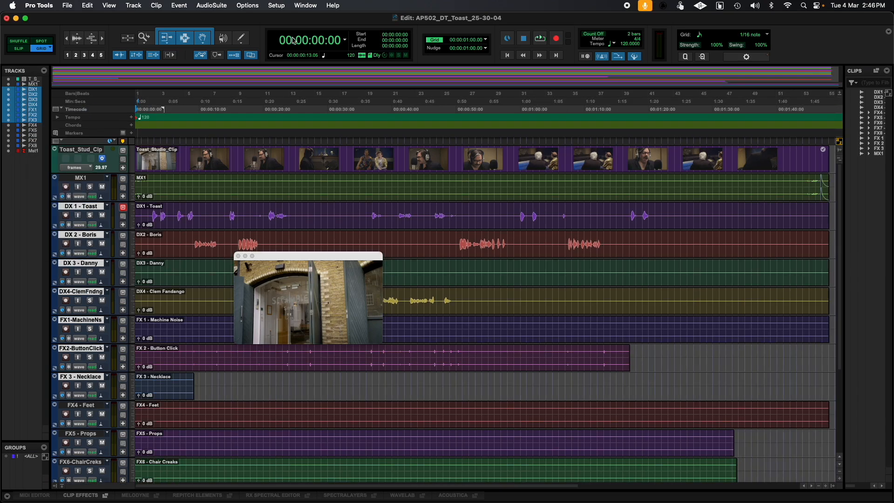
# Step: Set both the grid value and the nudge value to 1 frame
pyautogui.click(485, 41)
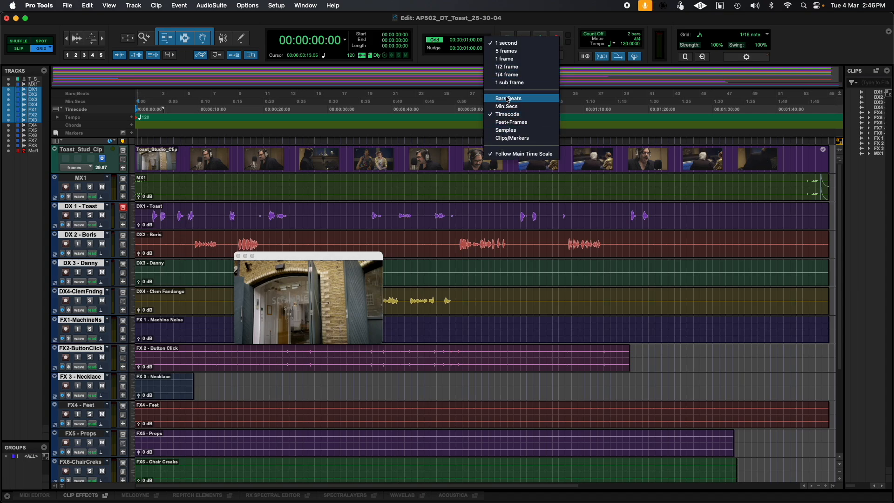
pyautogui.click(504, 59)
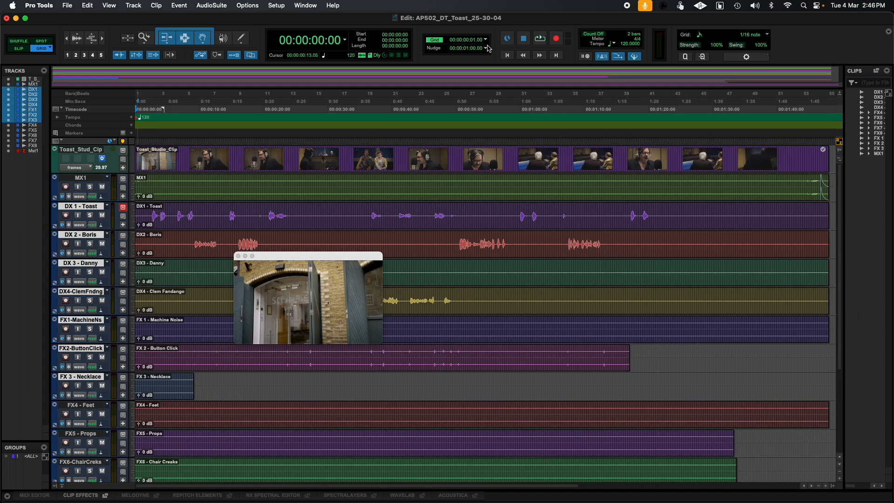
pyautogui.click(488, 49)
pyautogui.click(504, 69)
# Step: Place the cursor on the DX 2 - Boris track at 00:00:48:26 and nudge it back frame by frame
pyautogui.click(449, 235)
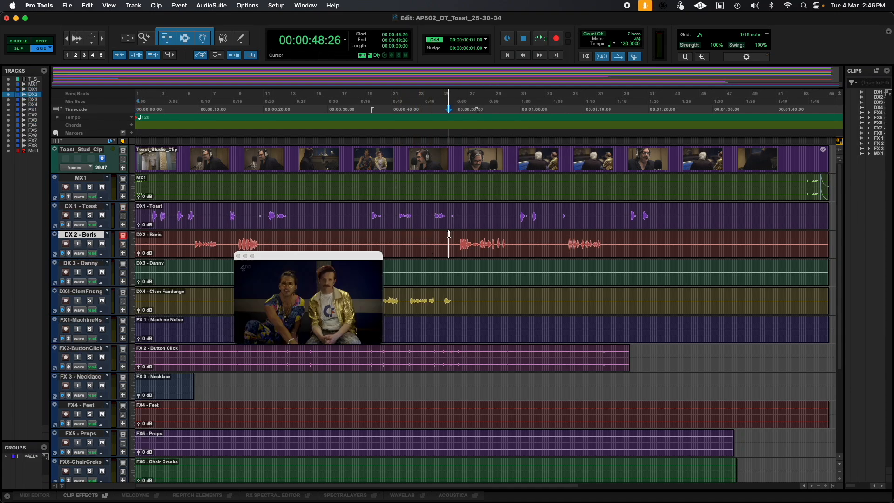
pyautogui.press(',')
pyautogui.press(',')
pyautogui.press(',')
pyautogui.press(',')
pyautogui.press(',')
pyautogui.press(',')
# Step: Place the cursor on the MX1 track at about 28 seconds and nudge it back frame by frame while checking the video
pyautogui.doubleClick(320, 181)
pyautogui.click(320, 182)
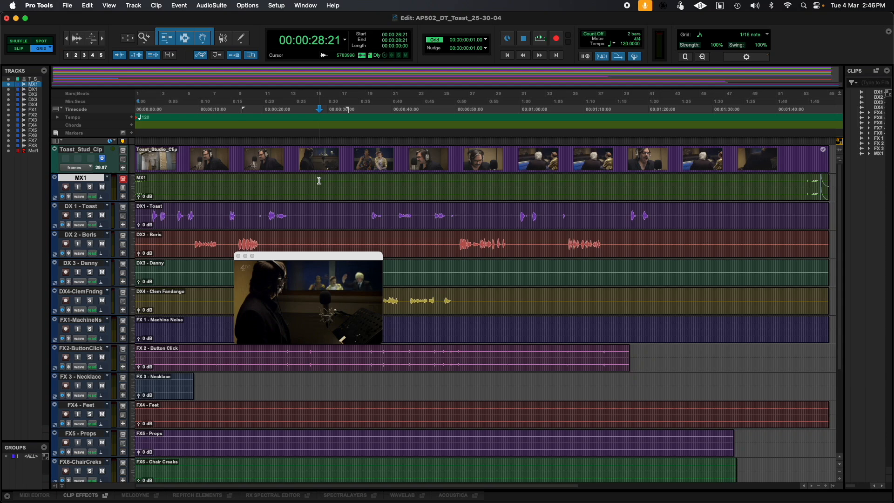
pyautogui.press(',')
pyautogui.press(',')
pyautogui.press(',')
pyautogui.press(',')
pyautogui.press(',')
pyautogui.press(',')
pyautogui.press(',')
pyautogui.press(',')
pyautogui.press(',')
pyautogui.press(',')
pyautogui.press(',')
pyautogui.press(',')
pyautogui.press(',')
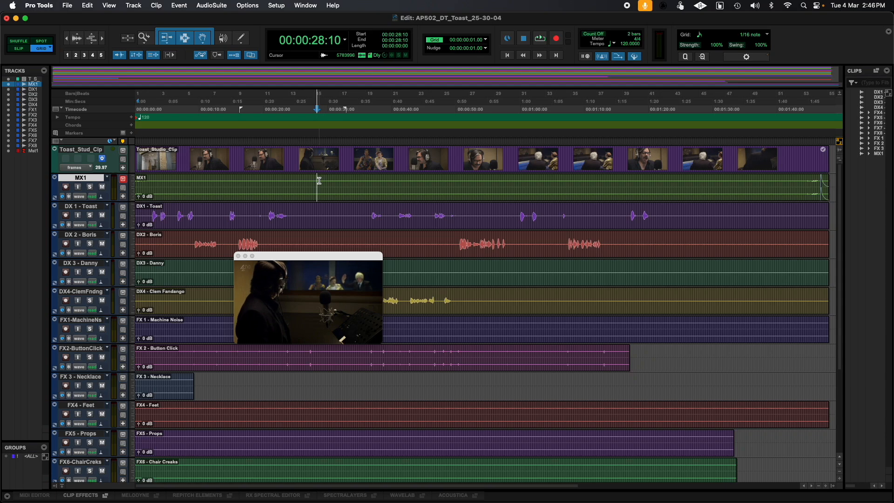
pyautogui.press(',')
pyautogui.press(',')
pyautogui.press(',')
pyautogui.press(',')
pyautogui.press(',')
pyautogui.press(',')
pyautogui.press(',')
pyautogui.press(',')
pyautogui.press(',')
pyautogui.press(',')
pyautogui.press(',')
pyautogui.press(',')
pyautogui.press(',')
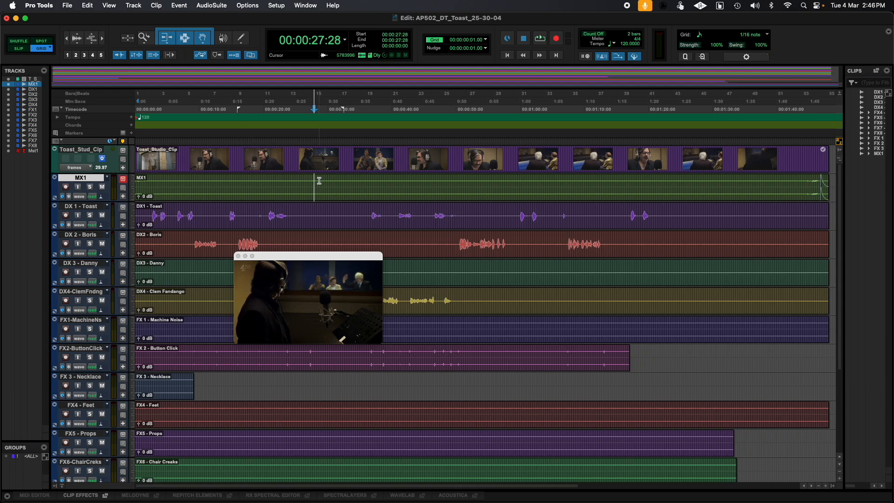
pyautogui.press(',')
pyautogui.press(',')
pyautogui.press(',')
pyautogui.press(',')
pyautogui.press(',')
pyautogui.press(',')
pyautogui.press(',')
pyautogui.press(',')
# Step: Nudge the cursor on the MX1 track forward frame by frame to 00:00:28:04
pyautogui.press('.')
pyautogui.press('.')
pyautogui.press('.')
pyautogui.press('.')
pyautogui.press('.')
pyautogui.press('.')
pyautogui.press('.')
pyautogui.press('.')
pyautogui.press('.')
pyautogui.press('.')
pyautogui.press('.')
pyautogui.press('.')
pyautogui.press('.')
pyautogui.press('.')
pyautogui.press('.')
pyautogui.press('.')
pyautogui.press('.')
pyautogui.press('.')
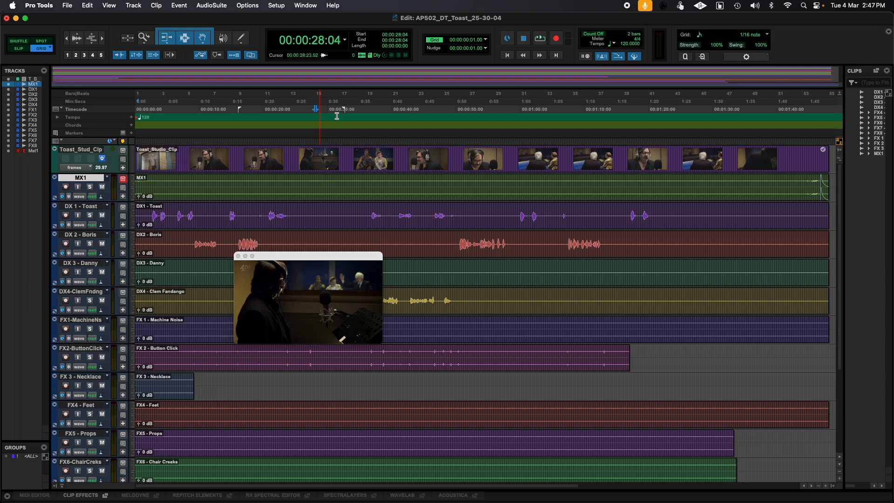
# Step: Save the session
pyautogui.click(52, 5)
pyautogui.moveTo(67, 5)
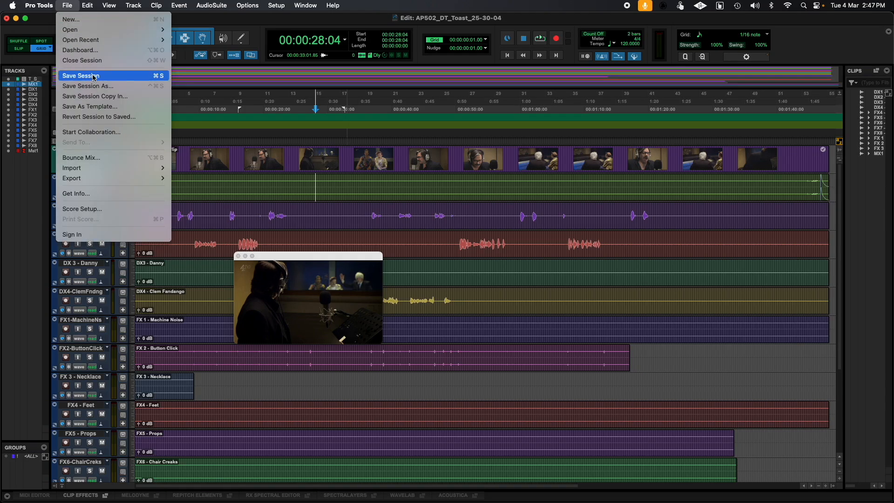